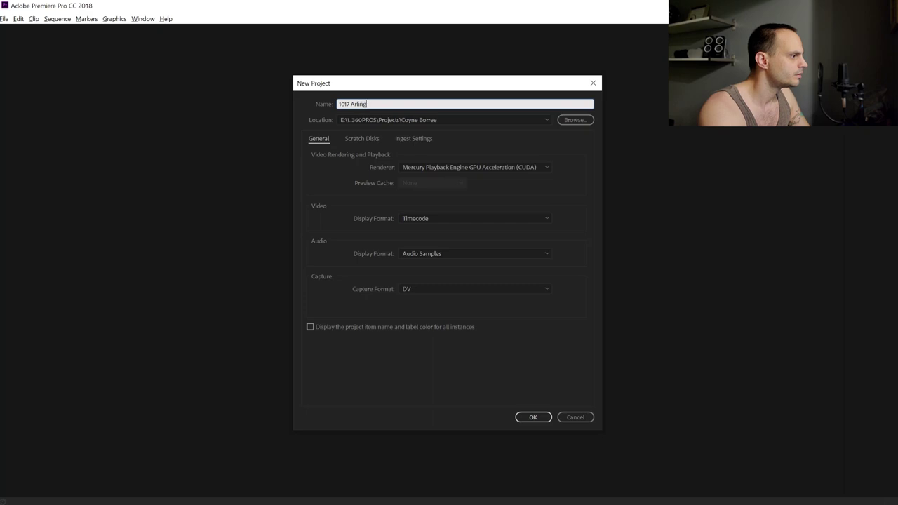
text(Crescent)
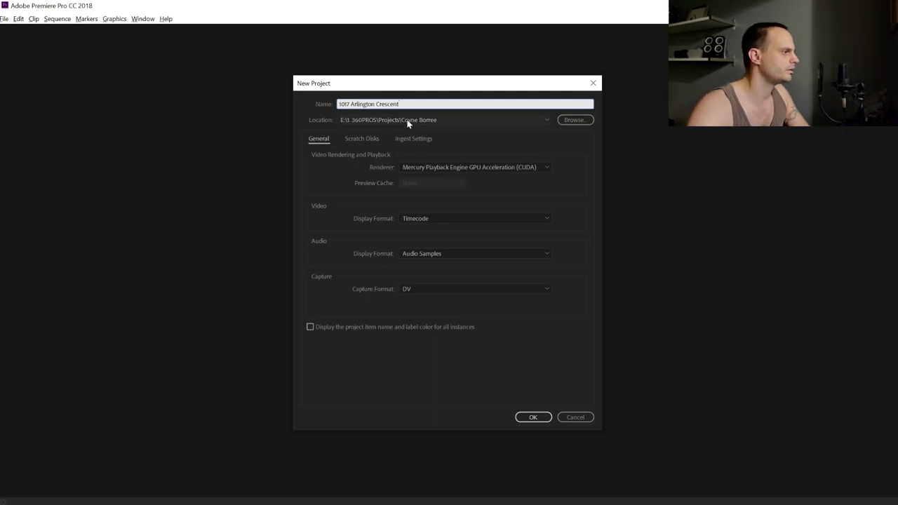
click(571, 119)
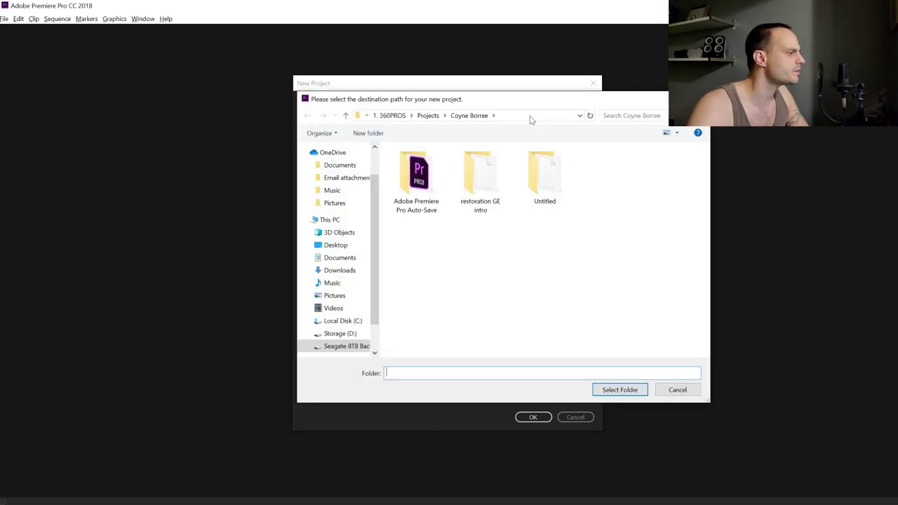
click(344, 333)
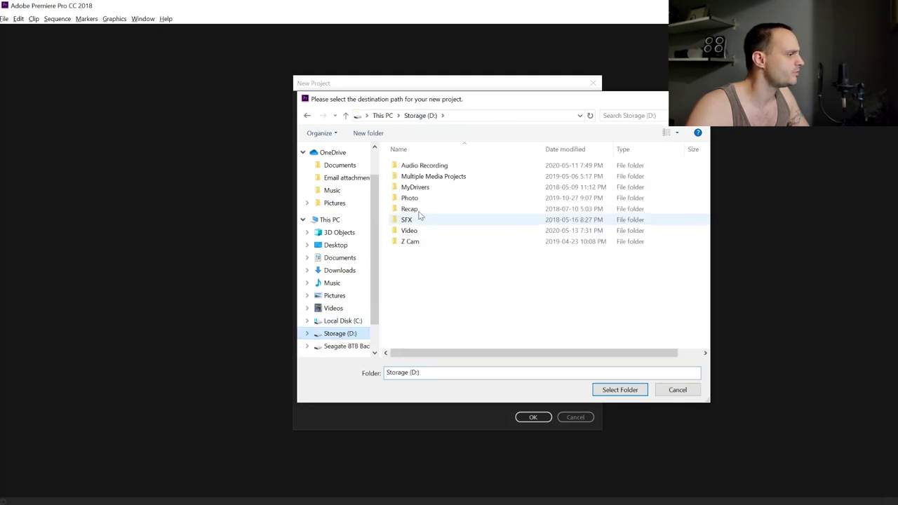
double_click(412, 232)
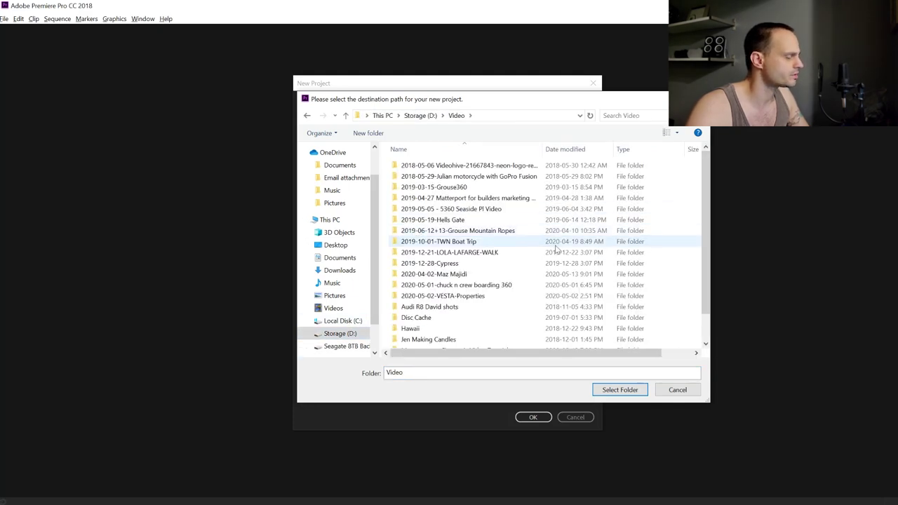
double_click(451, 275)
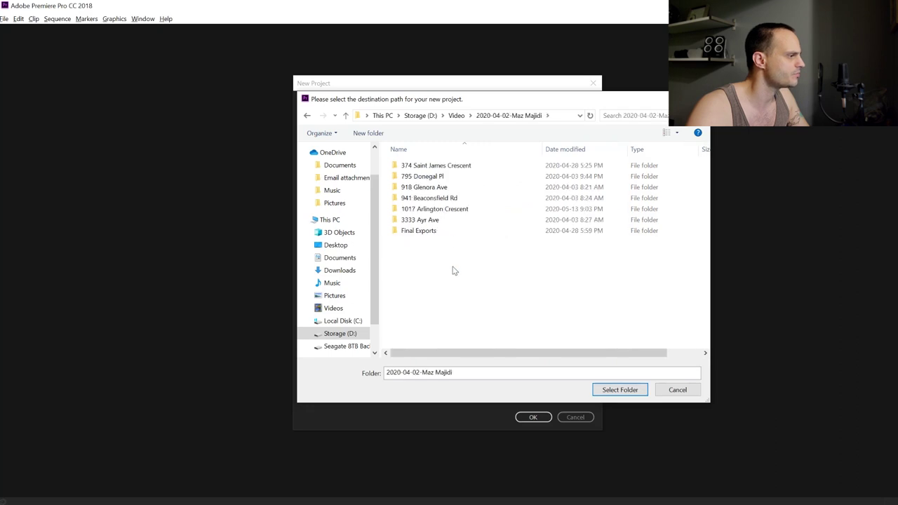
double_click(424, 209)
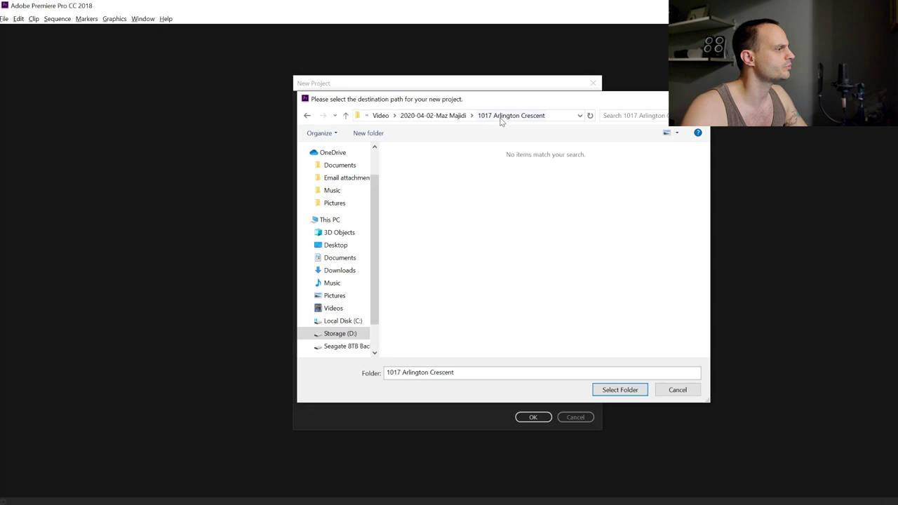
click(617, 391)
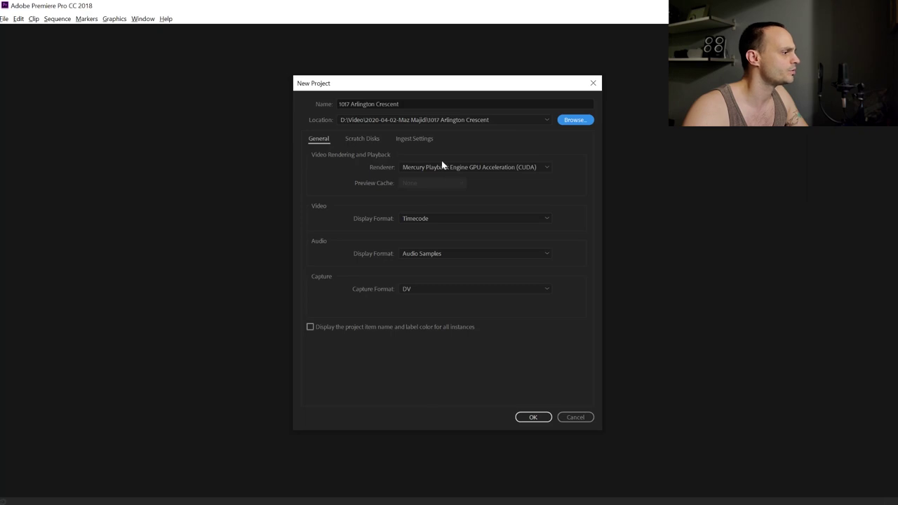
click(360, 140)
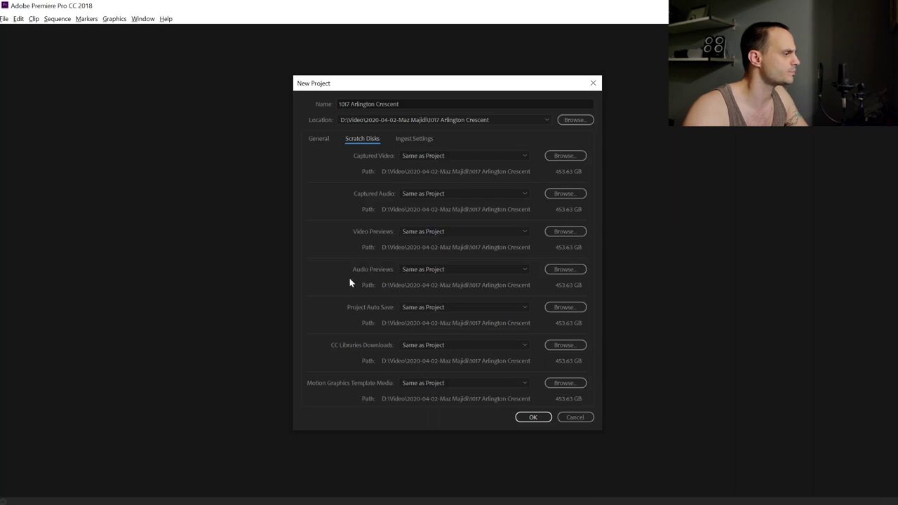
click(319, 141)
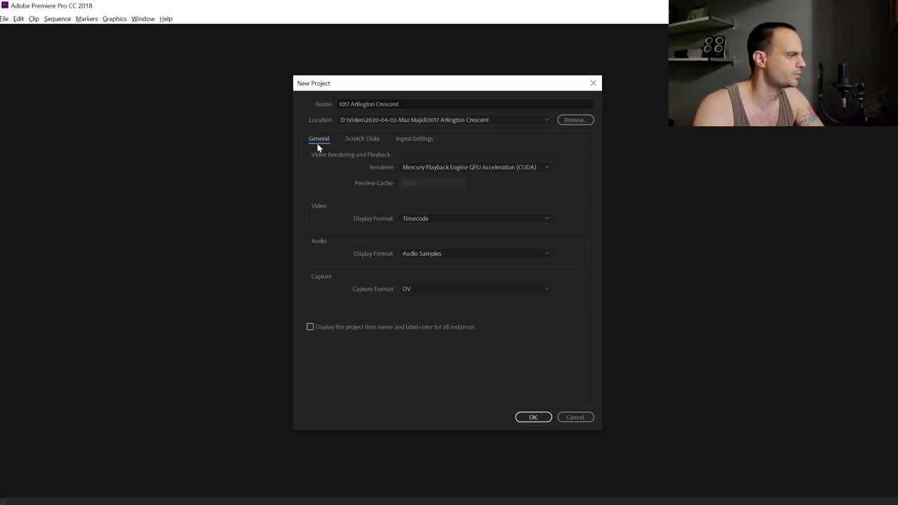
click(530, 418)
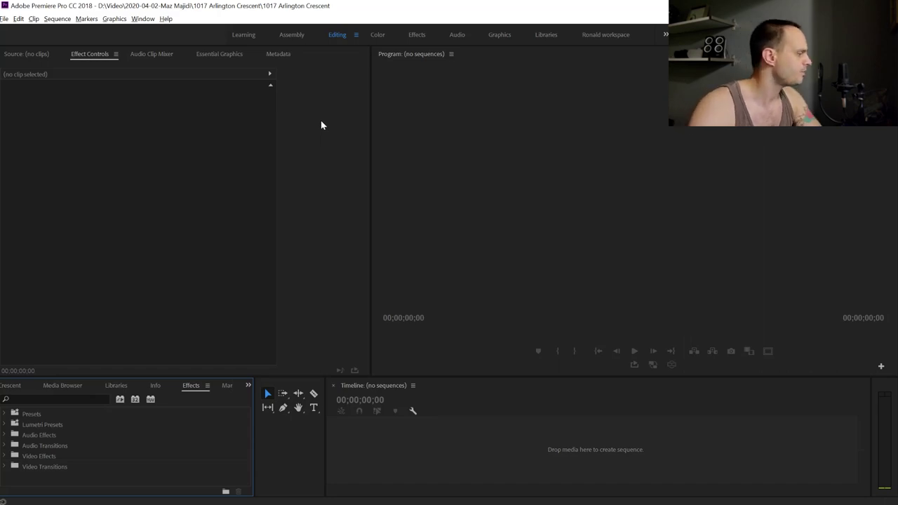
Maximize the Project panel with the ` key and show the Media Browser listing the E: backup drive
click(31, 388)
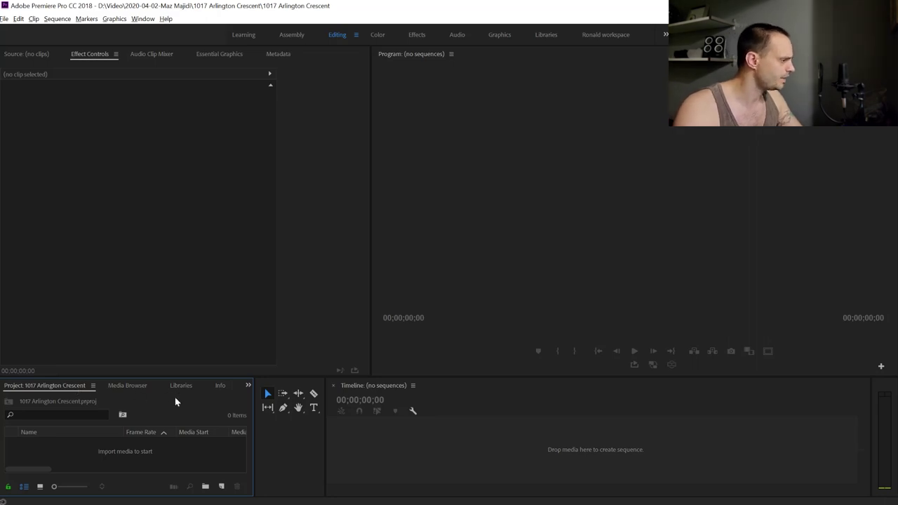
key(grave)
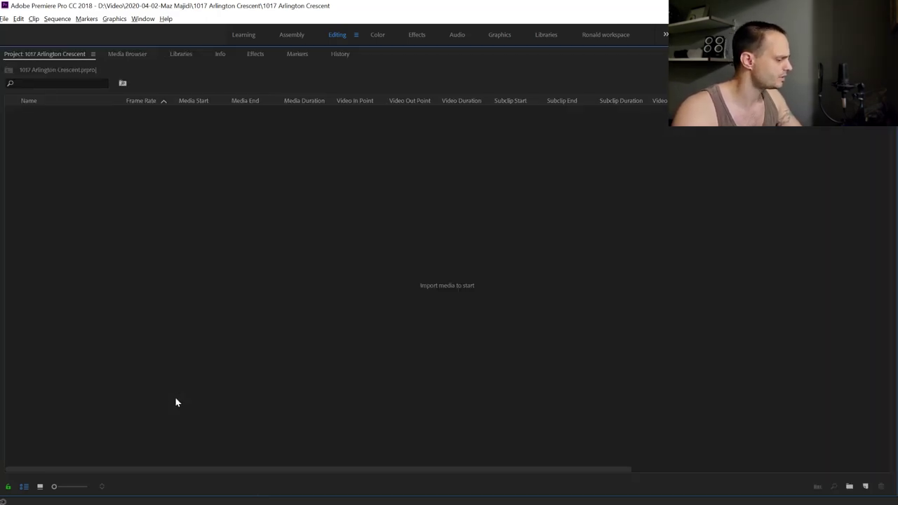
key(grave)
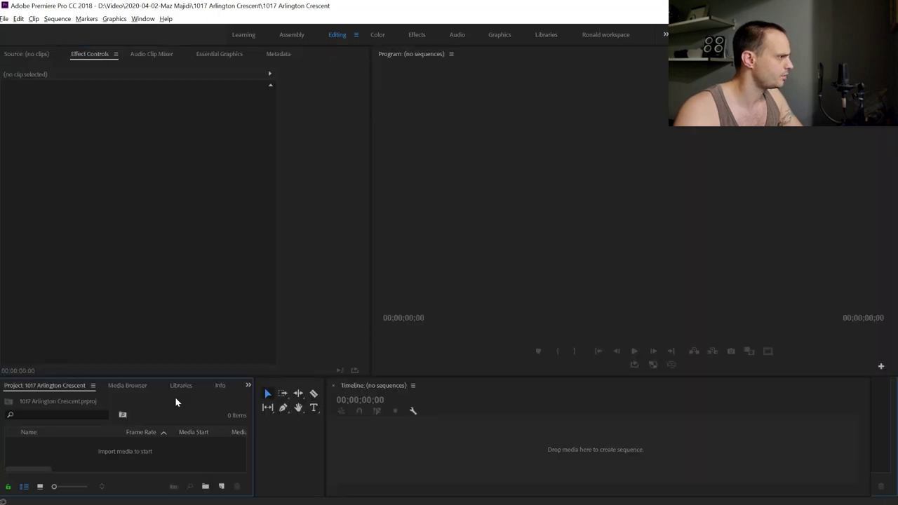
key(grave)
key(grave)
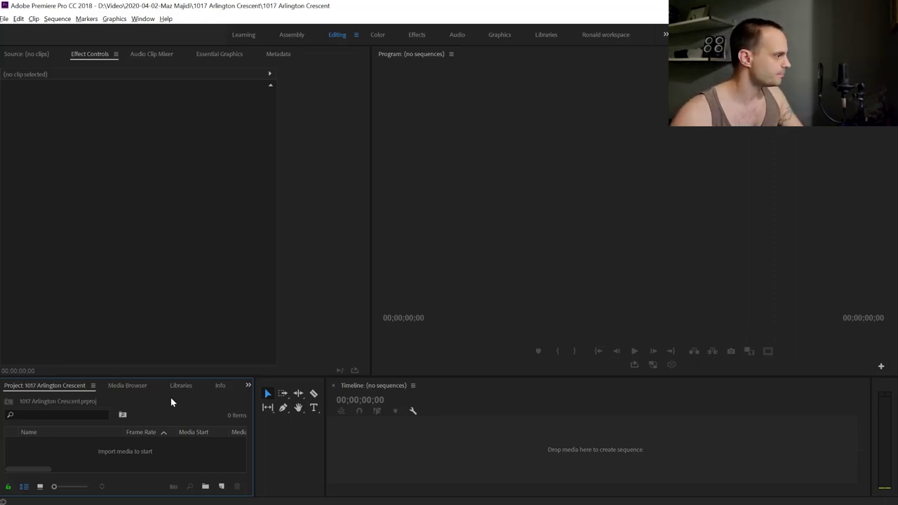
key(grave)
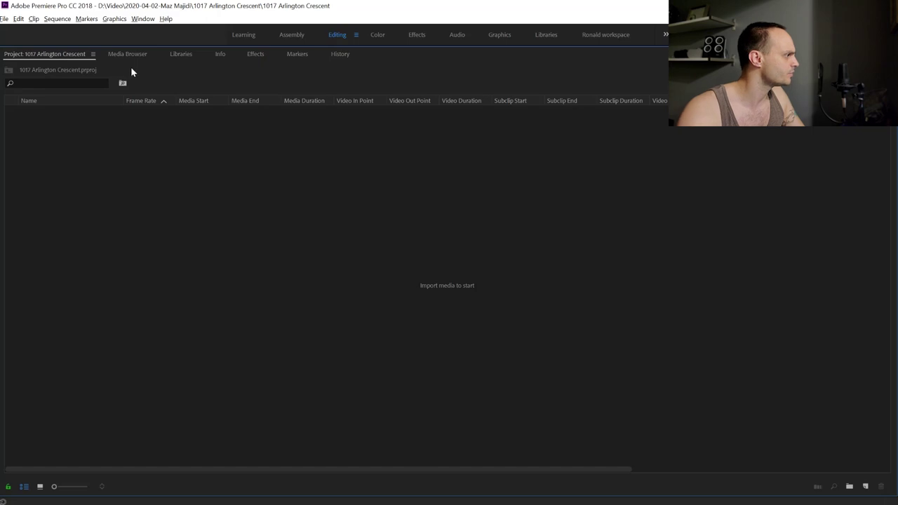
click(130, 58)
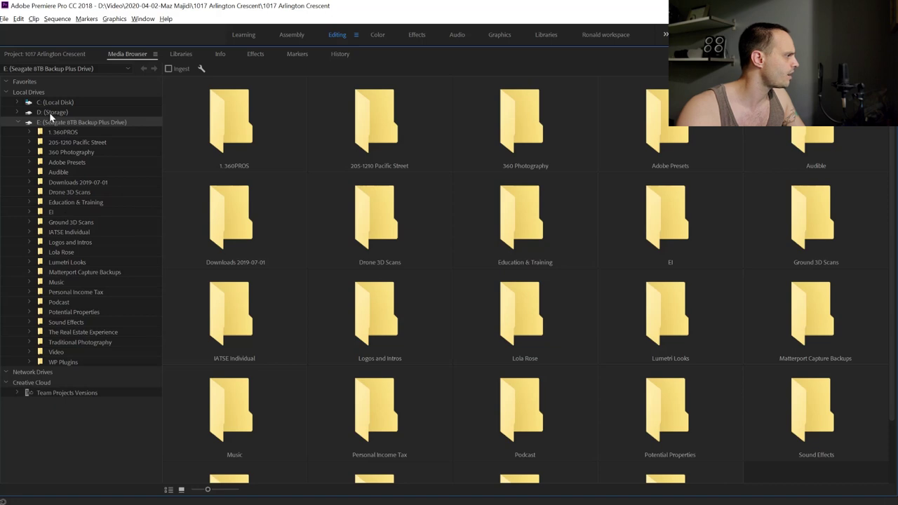
click(51, 114)
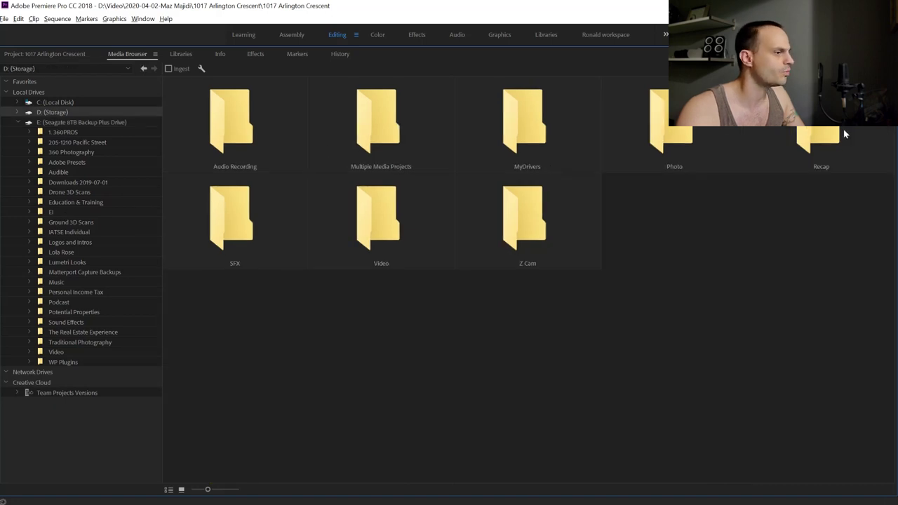
double_click(389, 224)
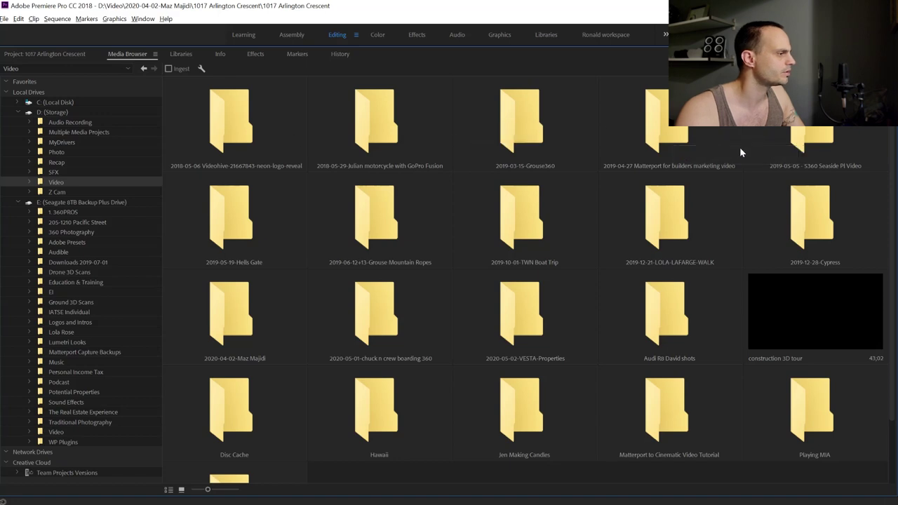
double_click(231, 315)
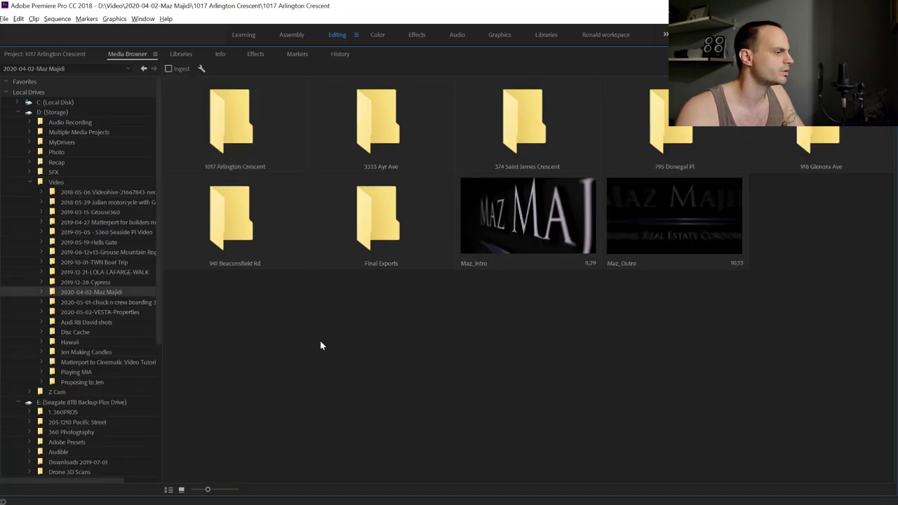
double_click(222, 108)
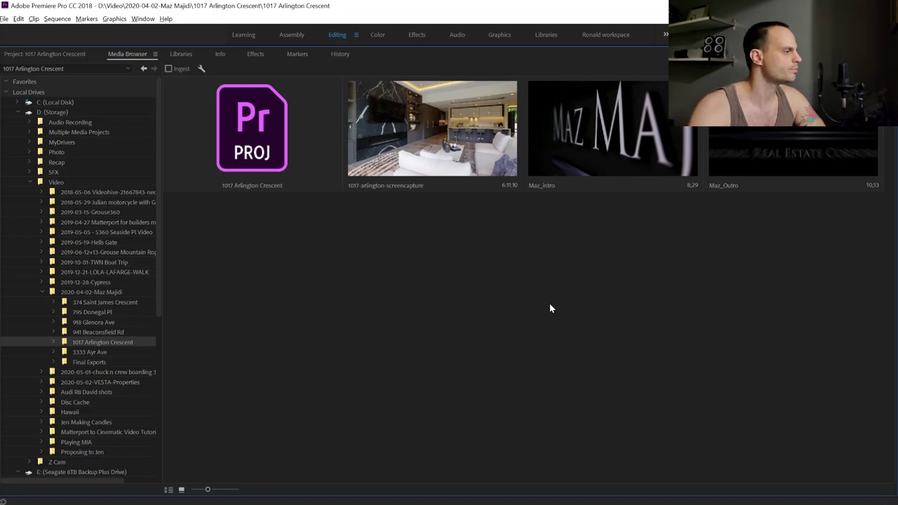
drag(421, 242, 821, 101)
right_click(471, 167)
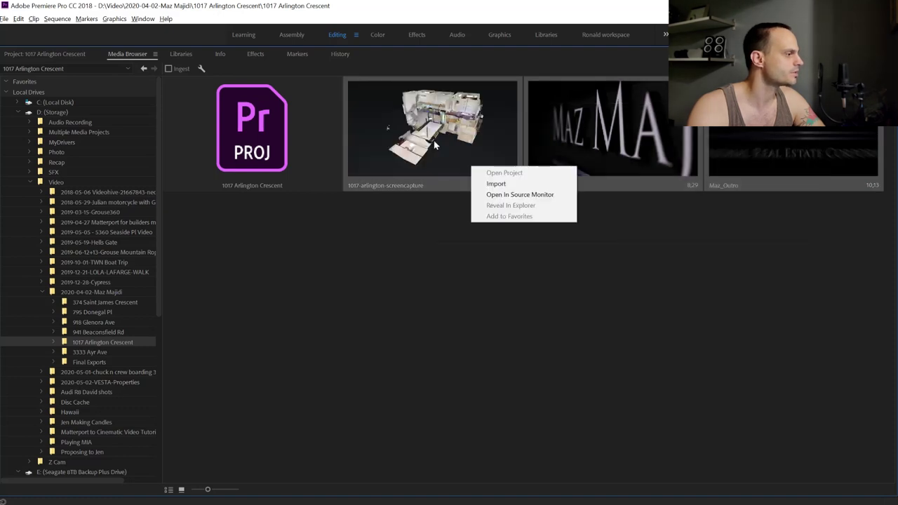
click(495, 185)
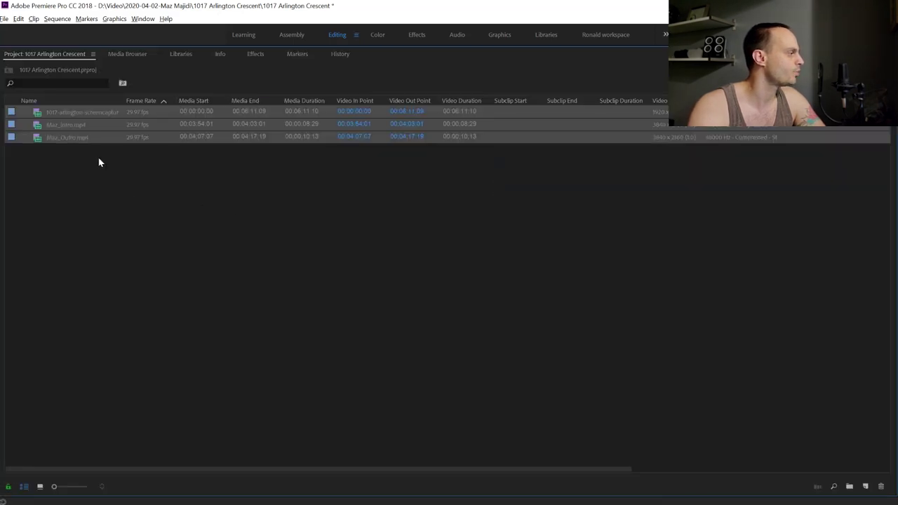
click(104, 166)
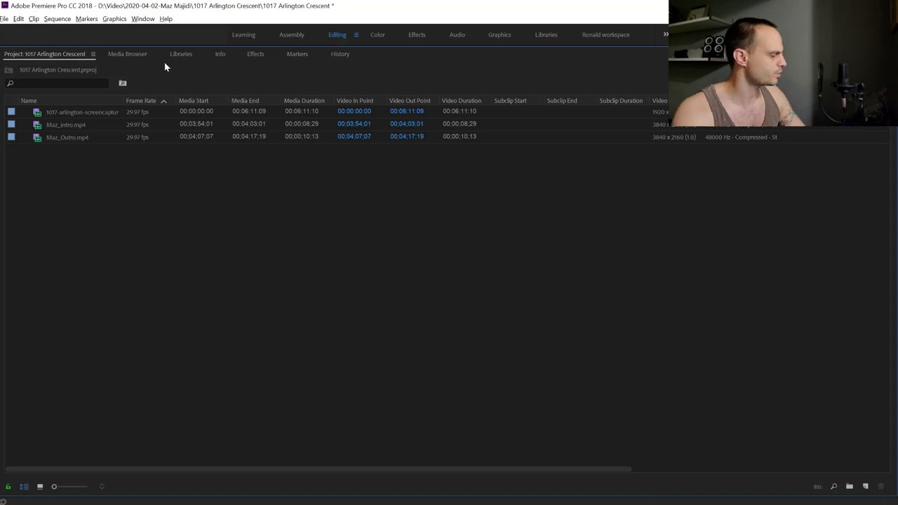
key(grave)
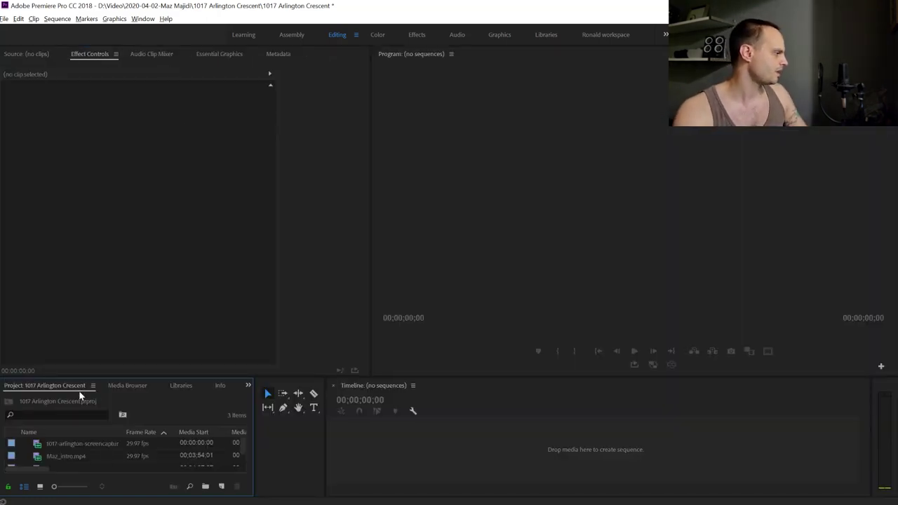
drag(94, 378, 132, 329)
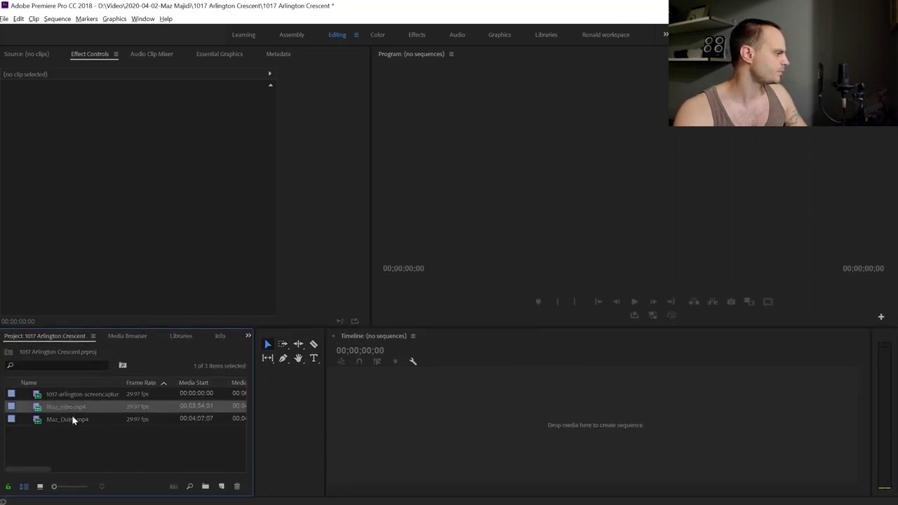
click(79, 395)
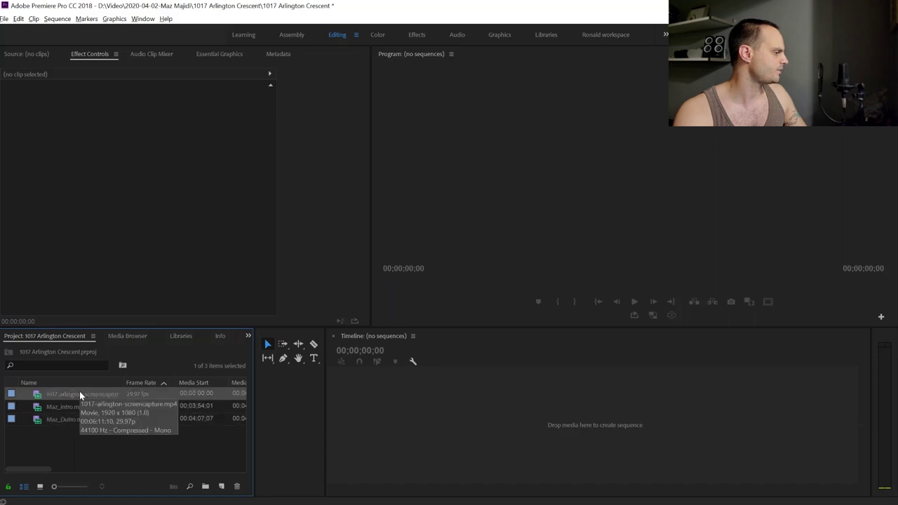
drag(108, 330, 103, 375)
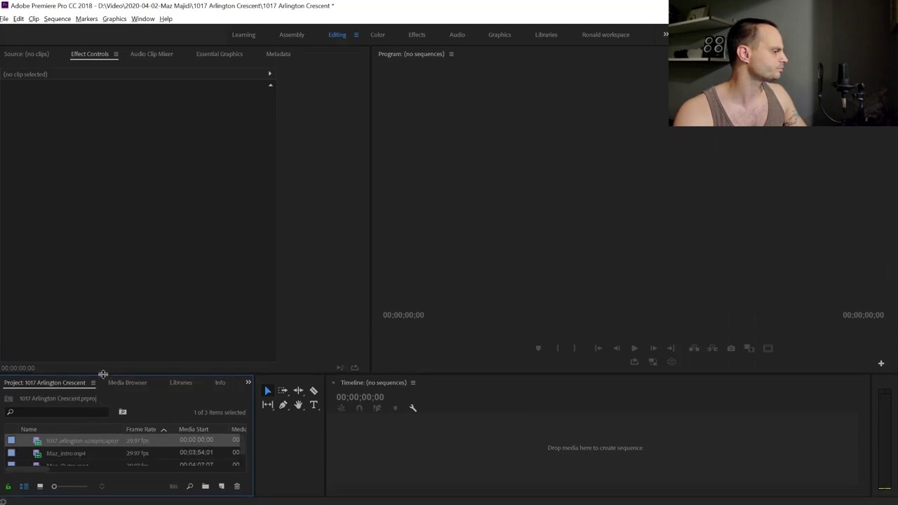
click(61, 440)
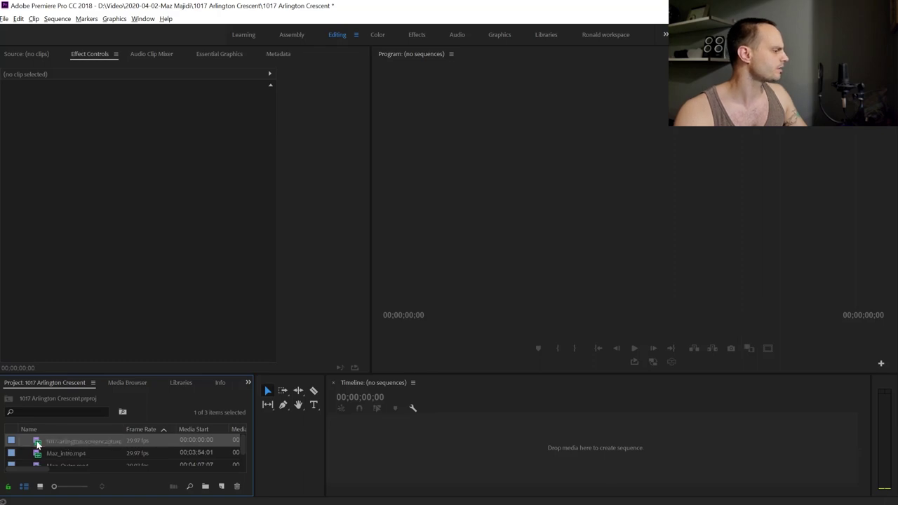
double_click(37, 444)
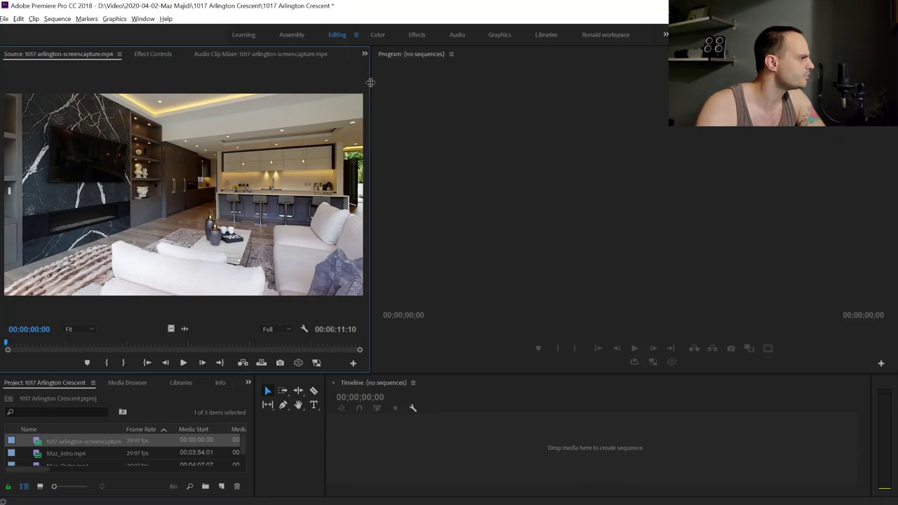
Widen the Source Monitor and set the In point at 00:03:06:01, where the dollhouse view appears
drag(372, 166, 552, 168)
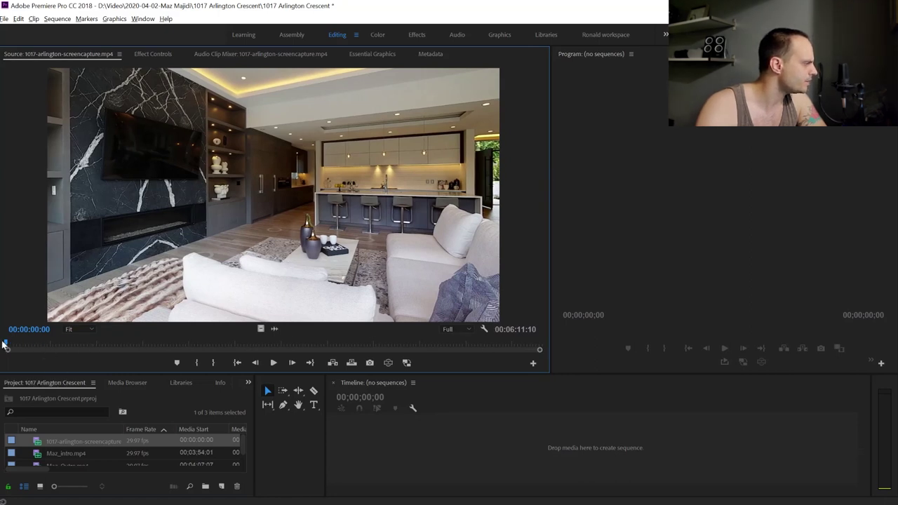
drag(7, 344, 254, 346)
drag(254, 351, 275, 345)
key(Left)
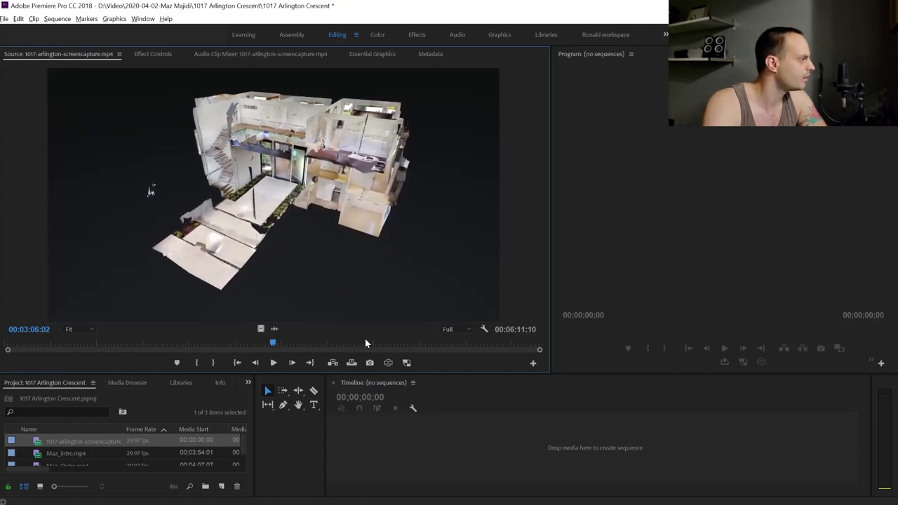
key(Left)
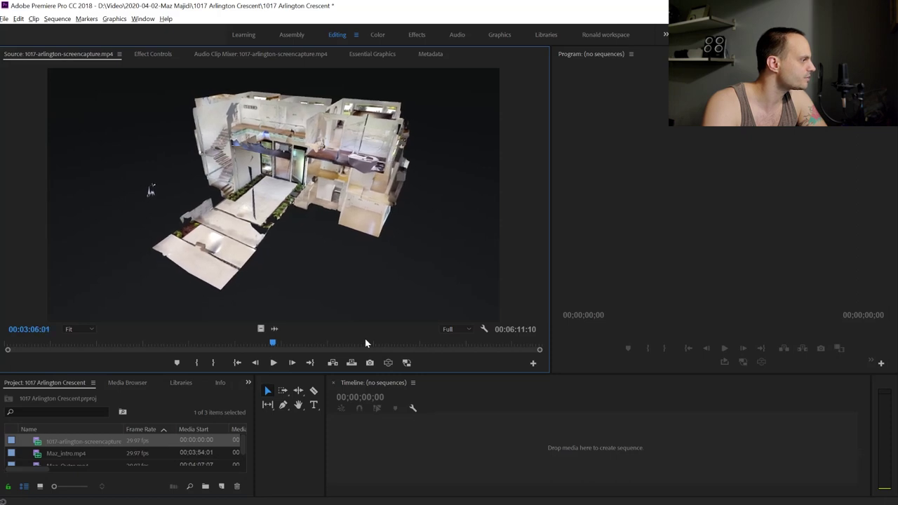
key(Left)
key(shift+Right)
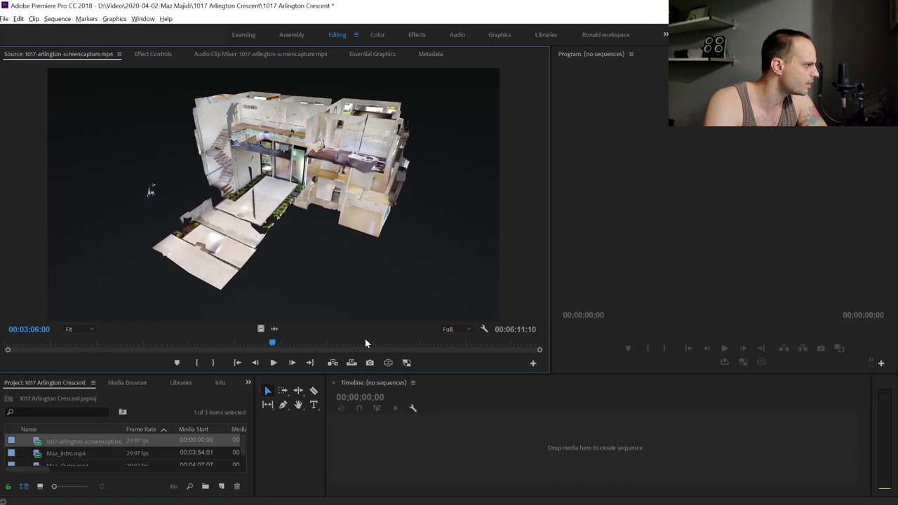
key(Left)
key(Left)
key(Right)
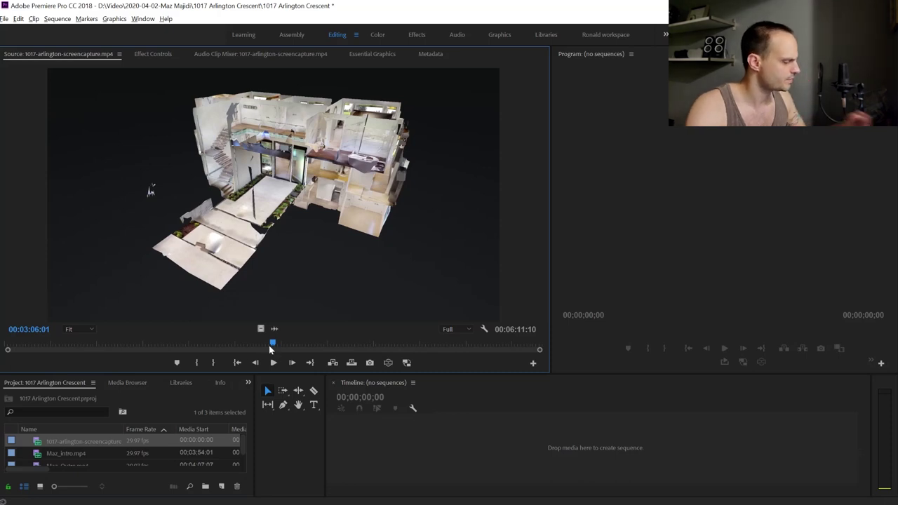
key(i)
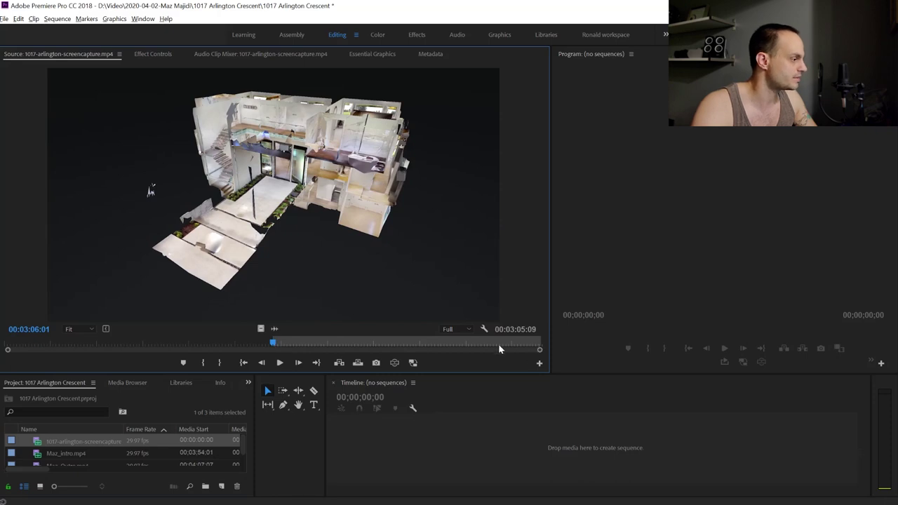
Set the Out point at 00:05:50:05 so the marked walkthrough runs 00:02:44:05
drag(498, 348, 510, 348)
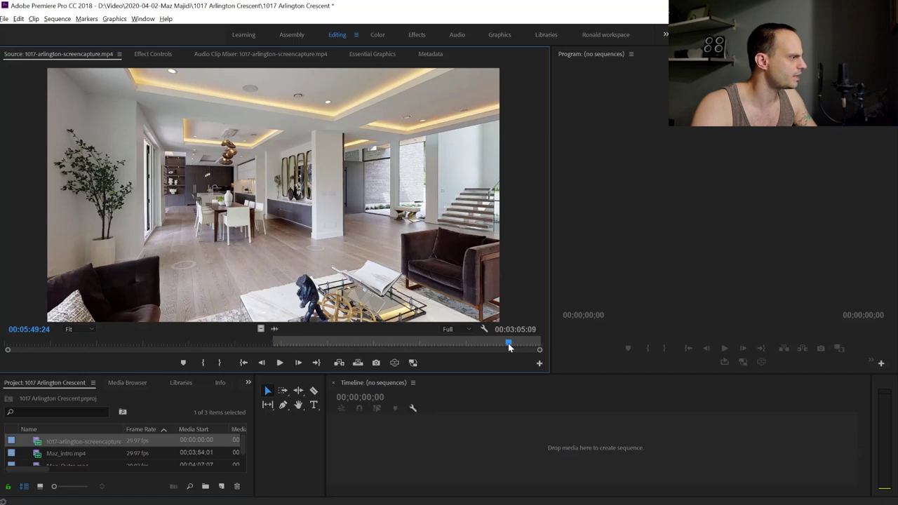
key(Right)
key(Right)
key(Right)
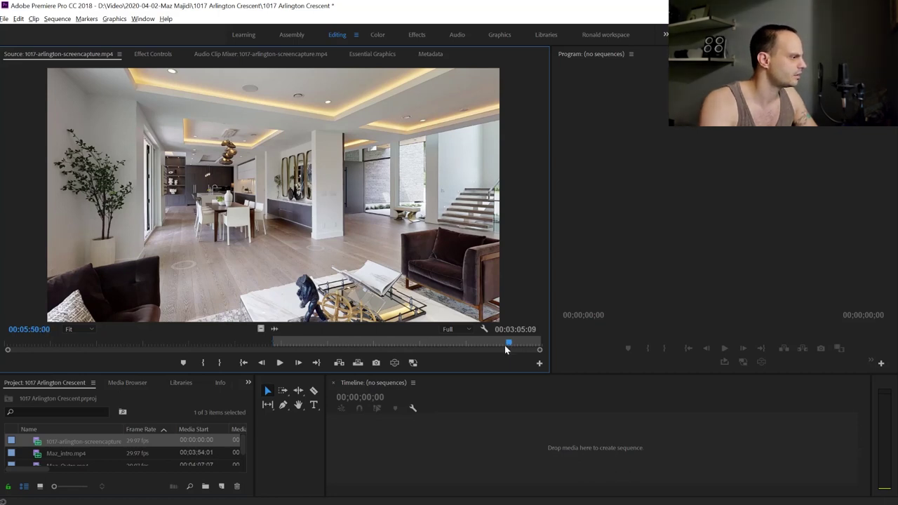
key(Right)
key(Right)
key(Right)
key(Right)
key(Right)
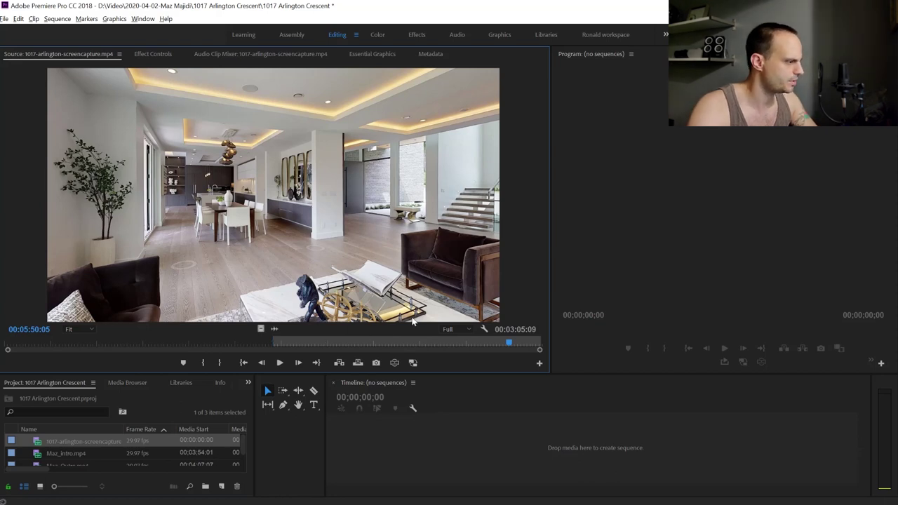
key(o)
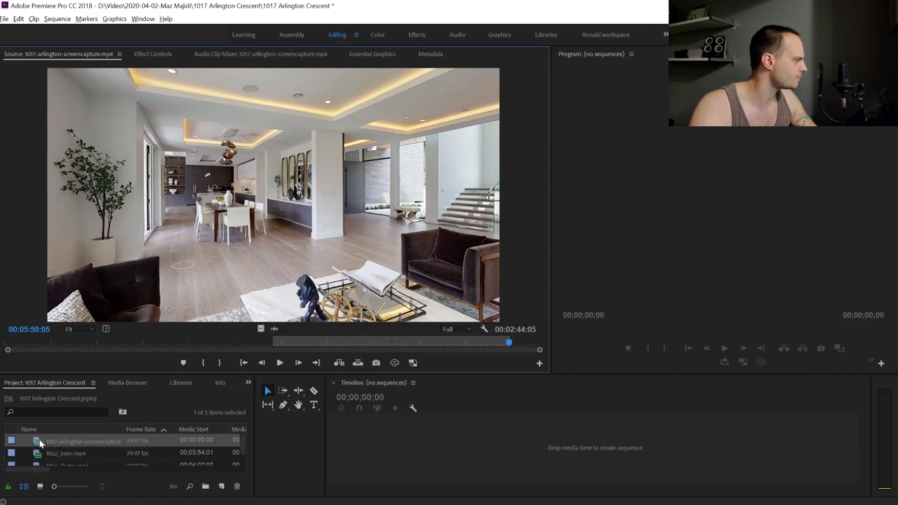
drag(38, 442, 356, 385)
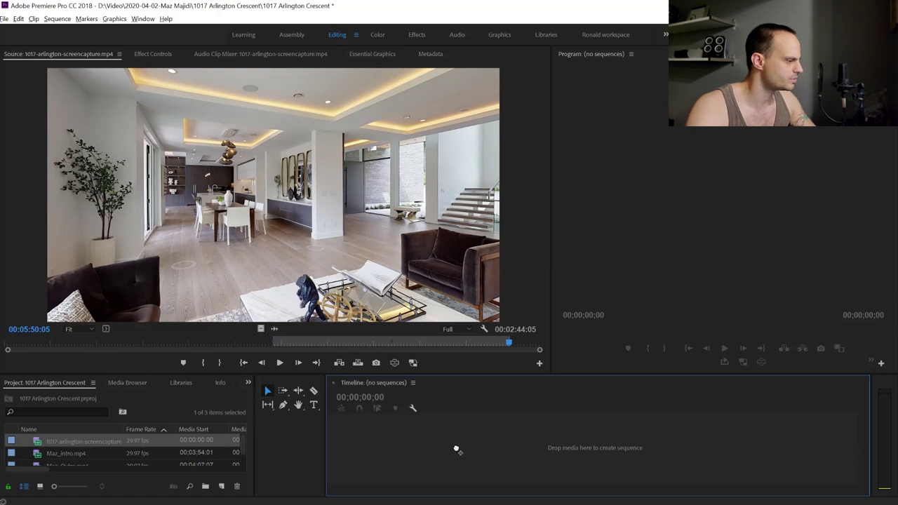
Drop the trimmed clip on the empty Timeline to create its sequence, then enlarge the monitor previews
drag(454, 448, 454, 448)
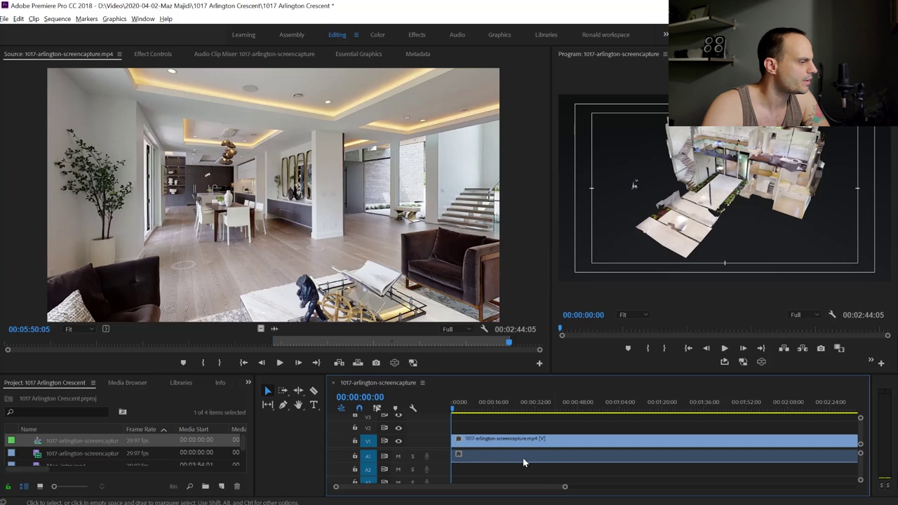
drag(553, 184, 272, 218)
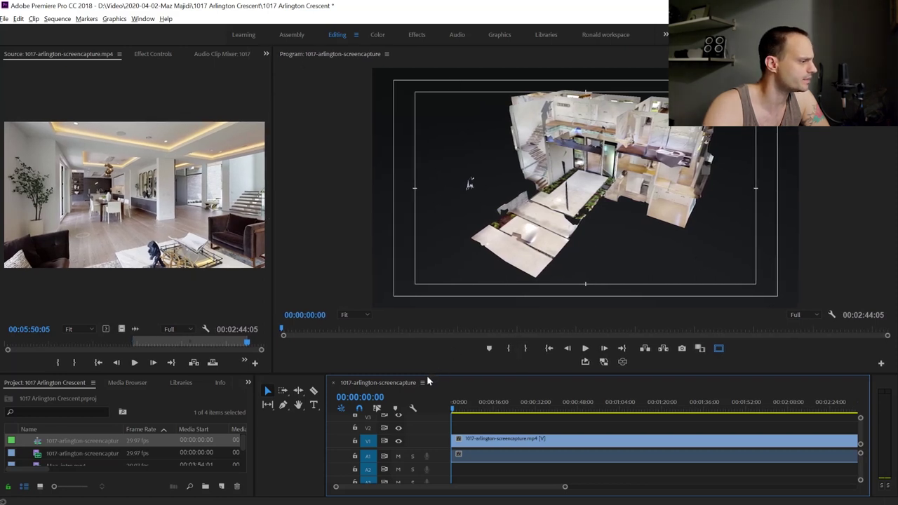
drag(428, 377, 421, 419)
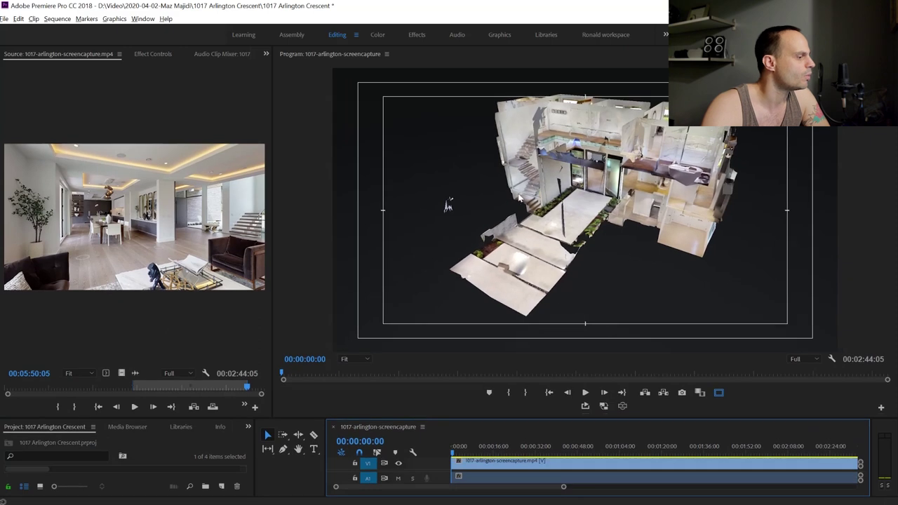
Select only the walkthrough's A1 audio clip and delete it, keeping the video on V1
drag(478, 419, 468, 372)
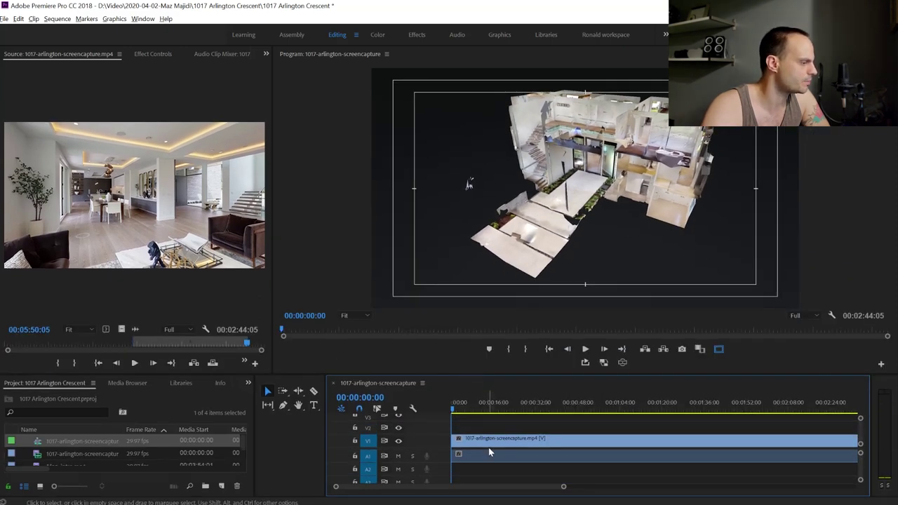
click(487, 441)
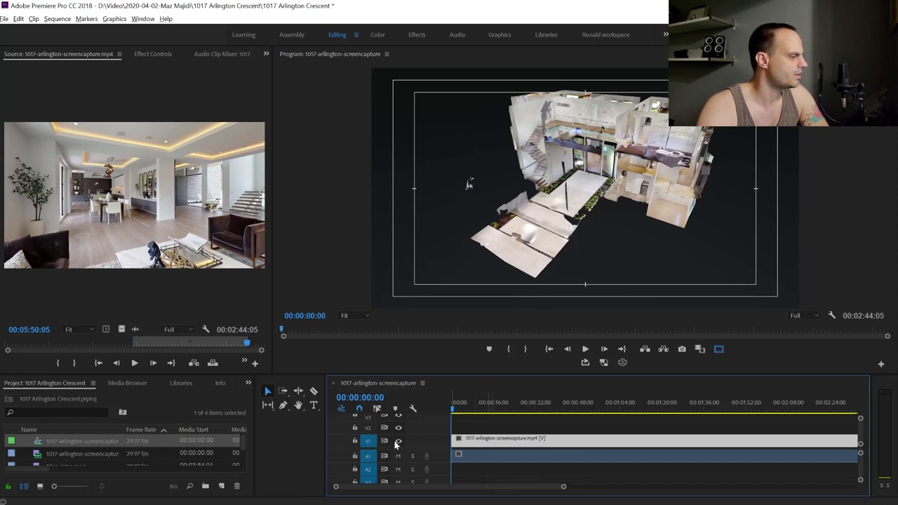
click(493, 454)
click(495, 440)
click(501, 459)
click(493, 442)
click(493, 454)
click(497, 442)
click(489, 419)
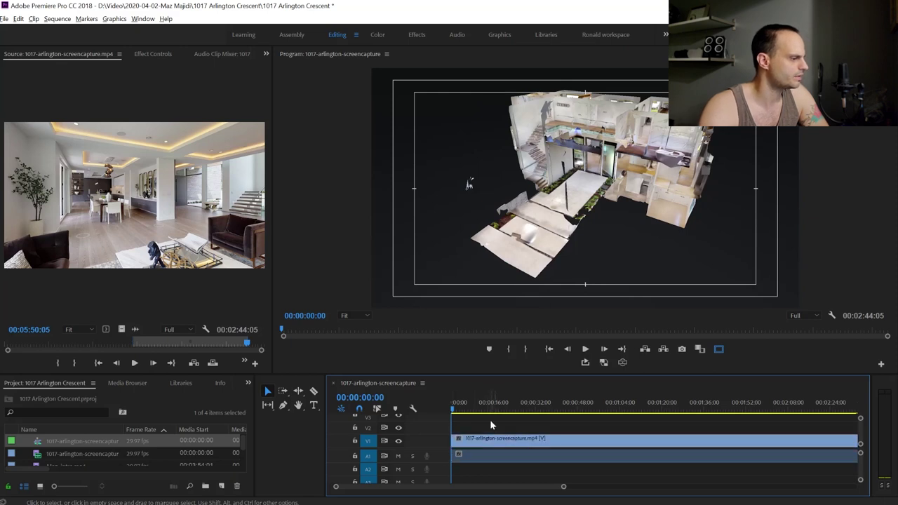
click(498, 459)
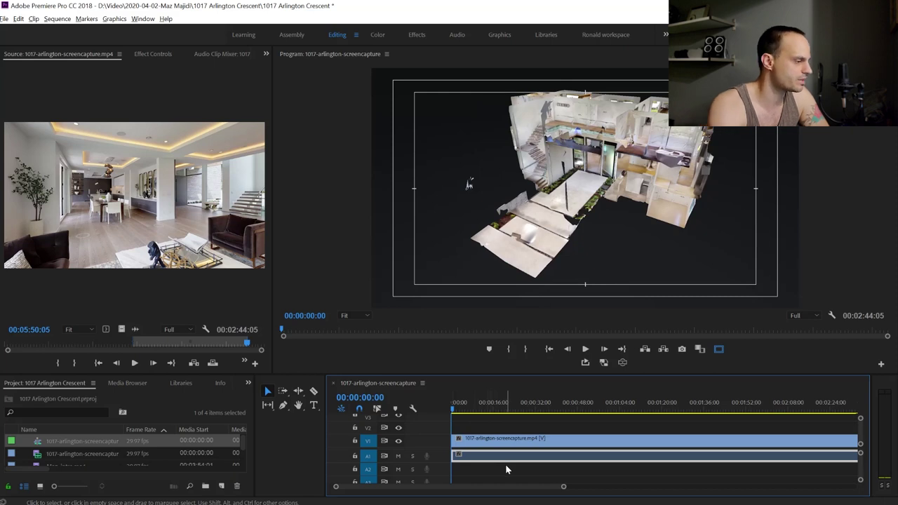
key(Delete)
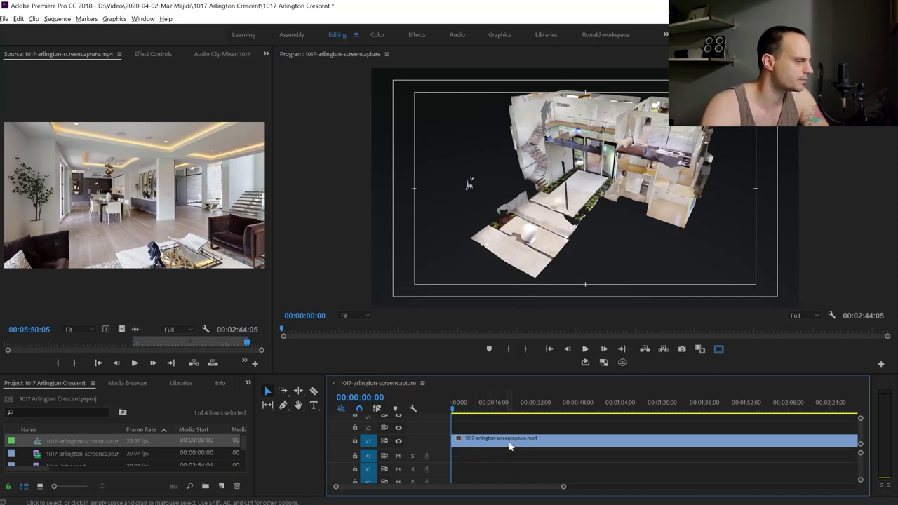
click(510, 442)
click(492, 428)
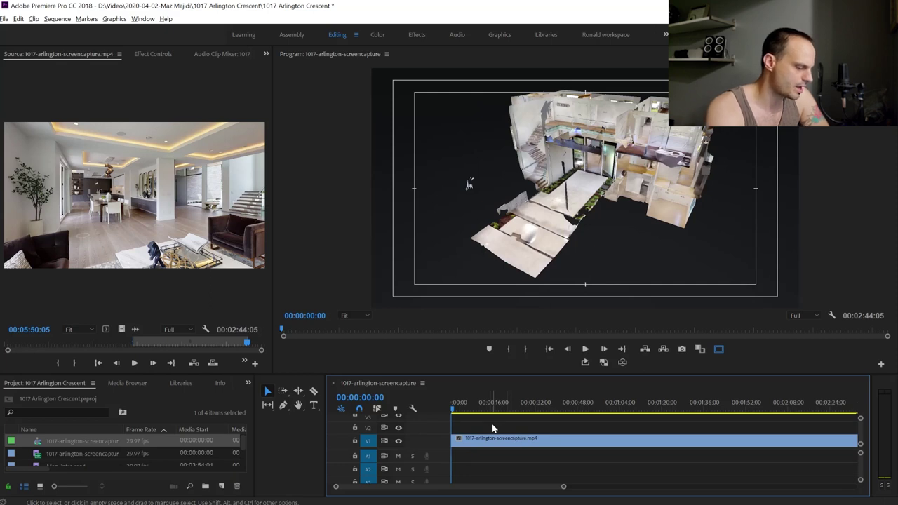
key(minus)
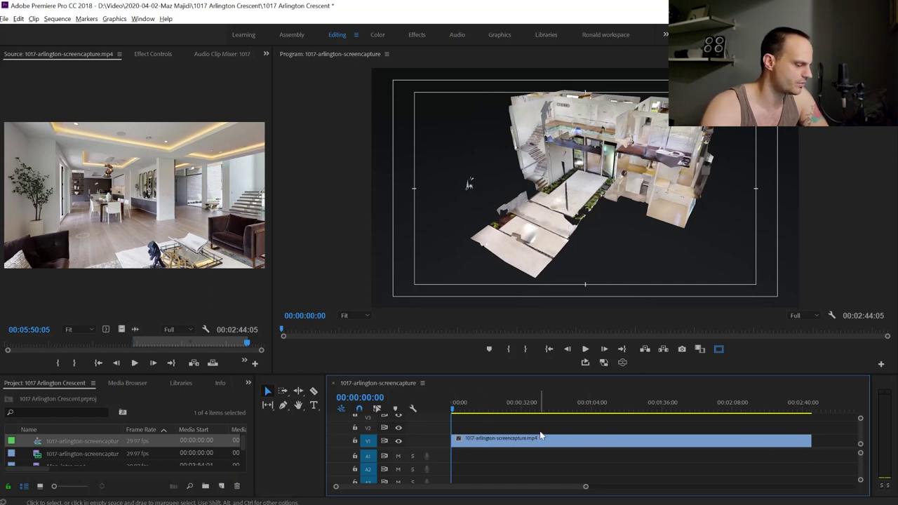
key(minus)
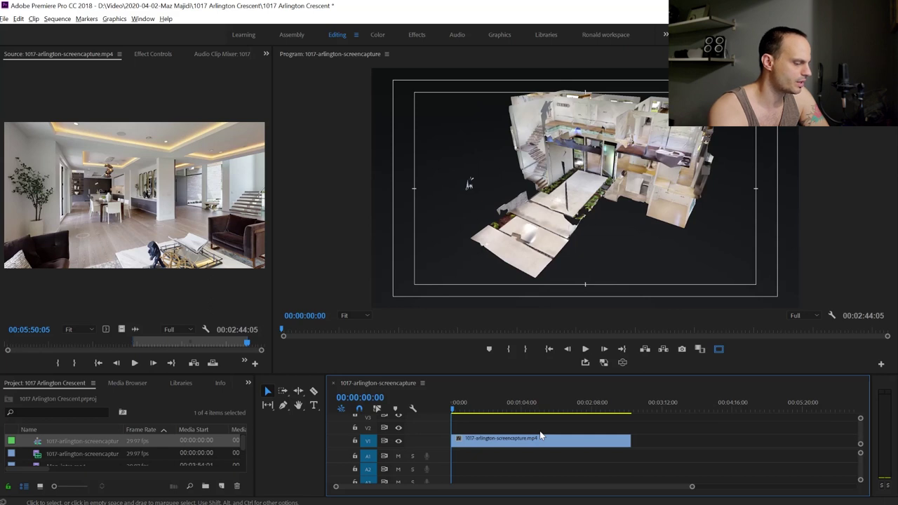
key(equal)
key(equal)
key(minus)
key(minus)
key(minus)
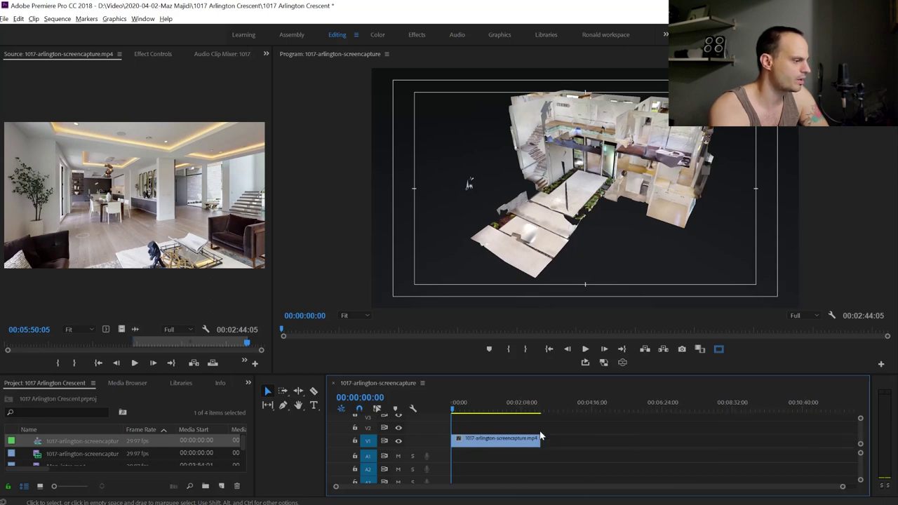
key(equal)
key(equal)
key(equal)
key(equal)
key(minus)
key(minus)
key(minus)
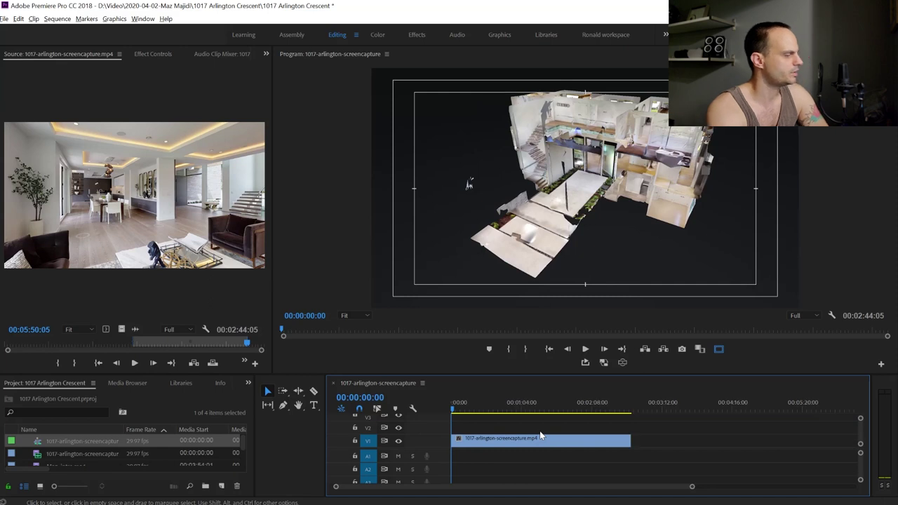
key(equal)
key(equal)
key(minus)
key(minus)
key(equal)
key(equal)
key(minus)
key(equal)
key(minus)
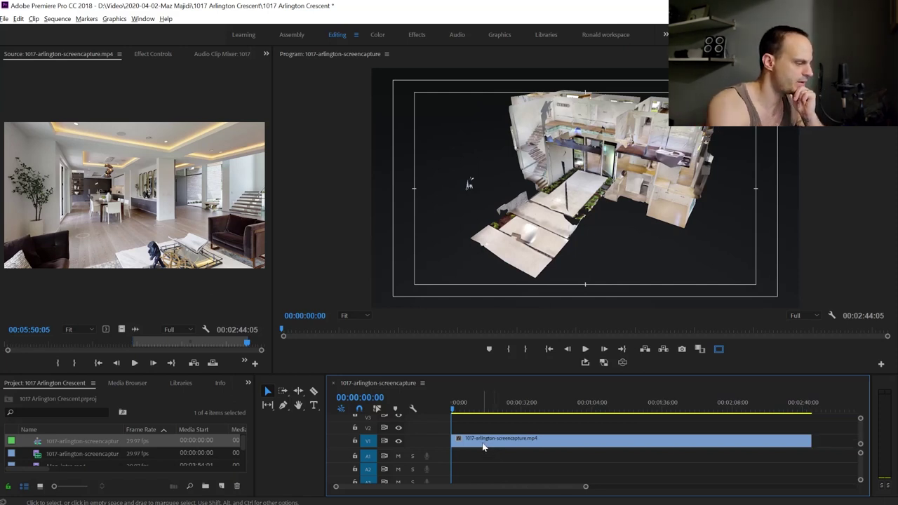
key(minus)
key(minus)
key(equal)
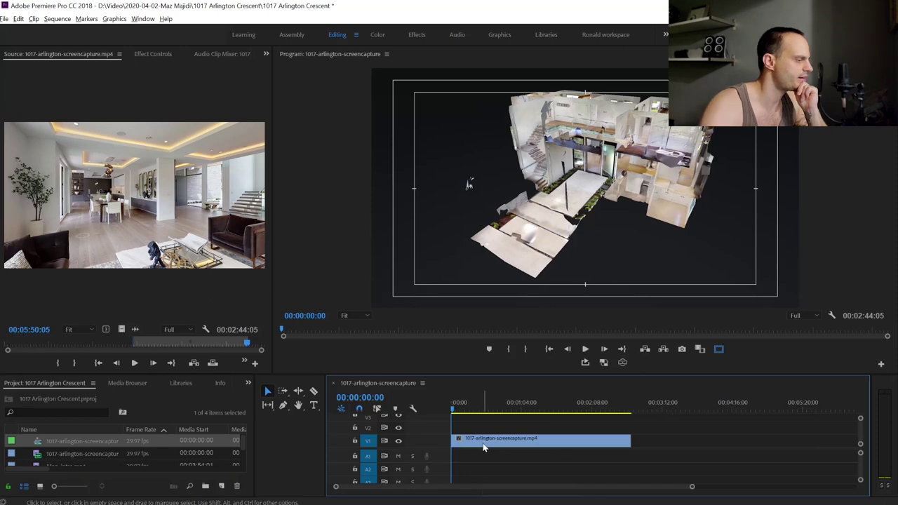
Shift the walkthrough later and place the Maz intro clip at the start of V1
drag(483, 444, 619, 450)
click(501, 445)
click(573, 441)
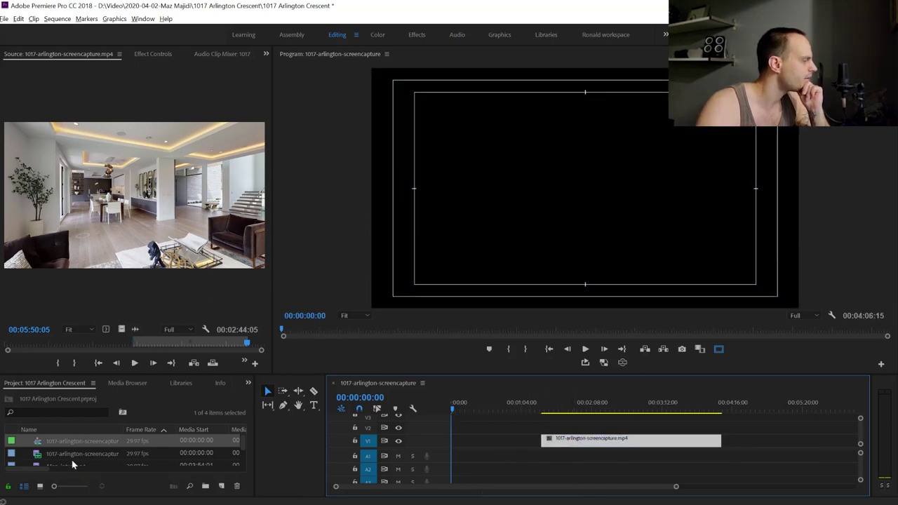
drag(98, 377, 98, 343)
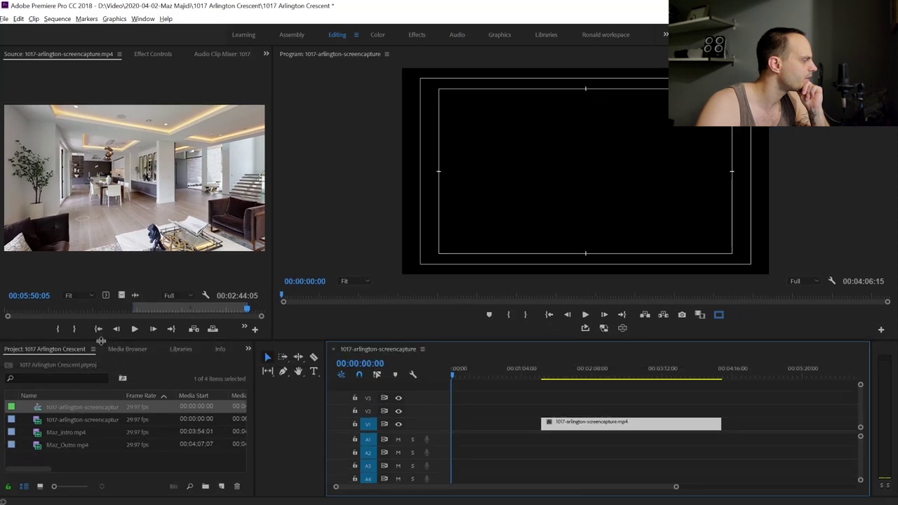
drag(59, 434, 451, 444)
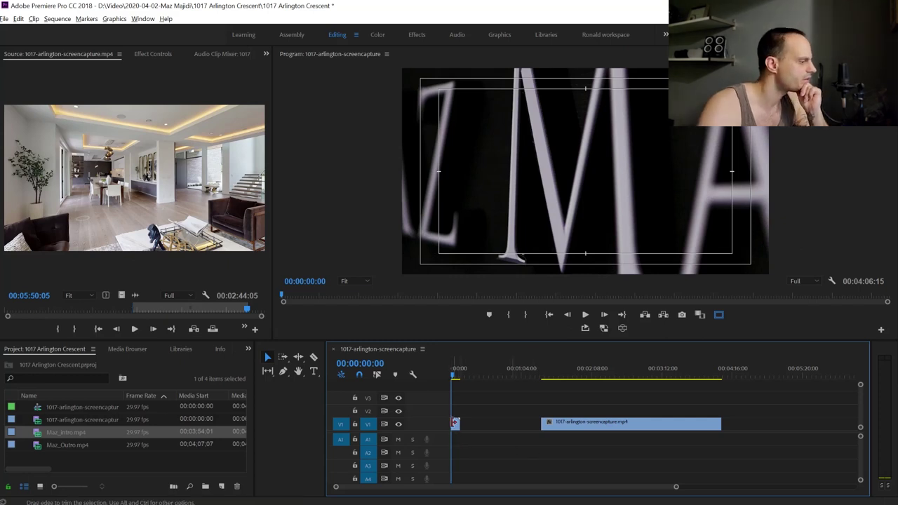
Add Maz_Outro after the walkthrough and close both gaps, totalling 00:03:03:17
drag(56, 449, 757, 444)
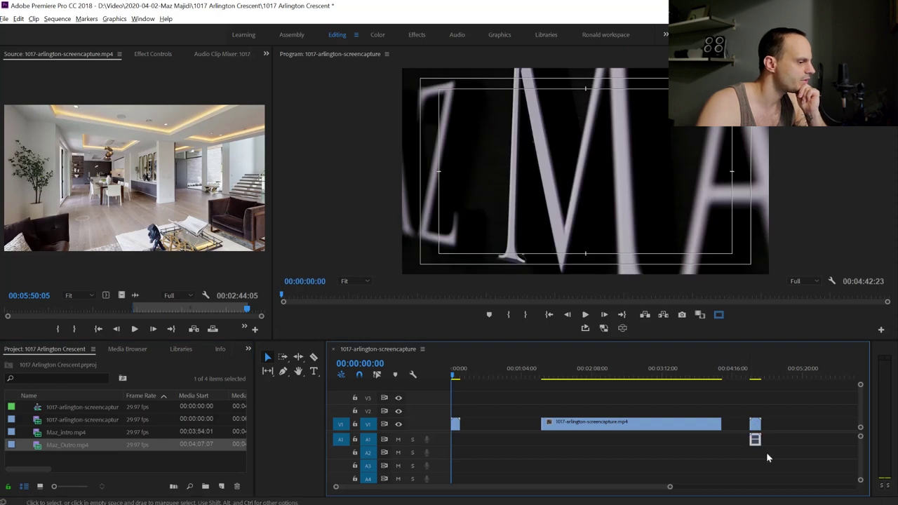
drag(575, 427, 546, 428)
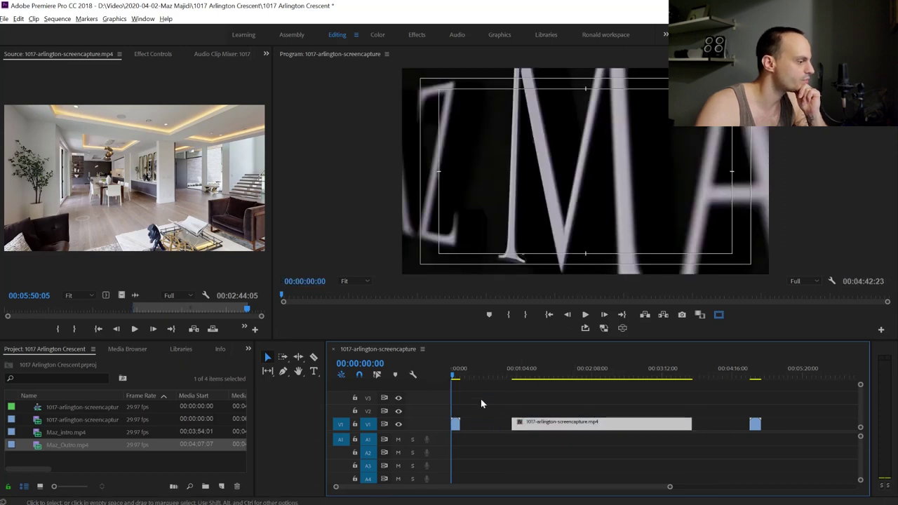
drag(477, 382, 485, 376)
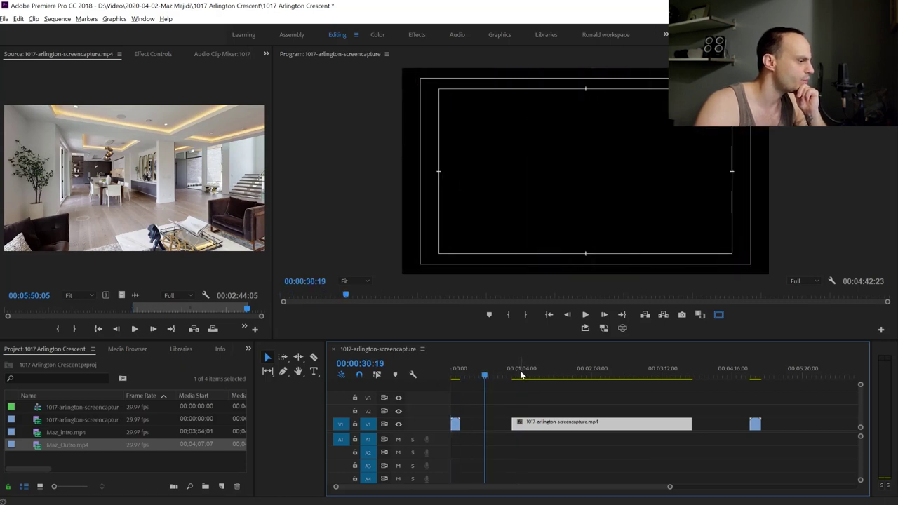
drag(491, 377, 440, 382)
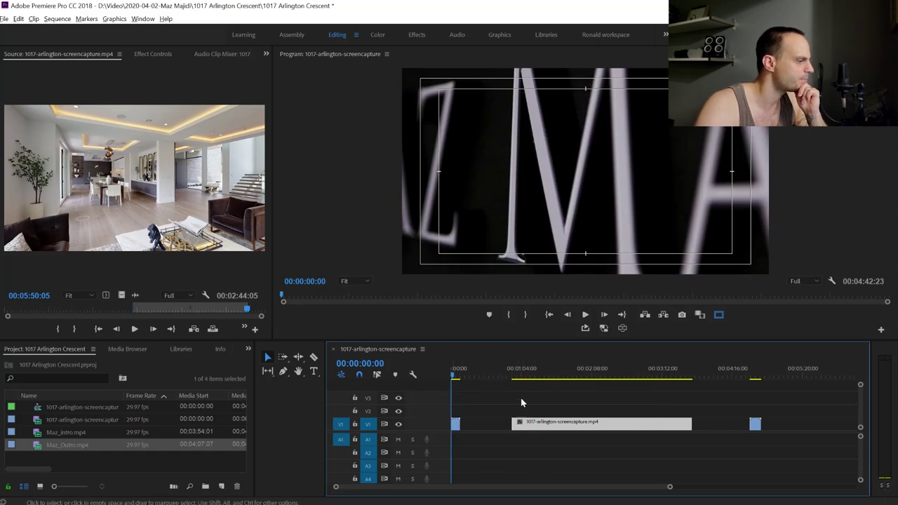
drag(566, 427, 513, 427)
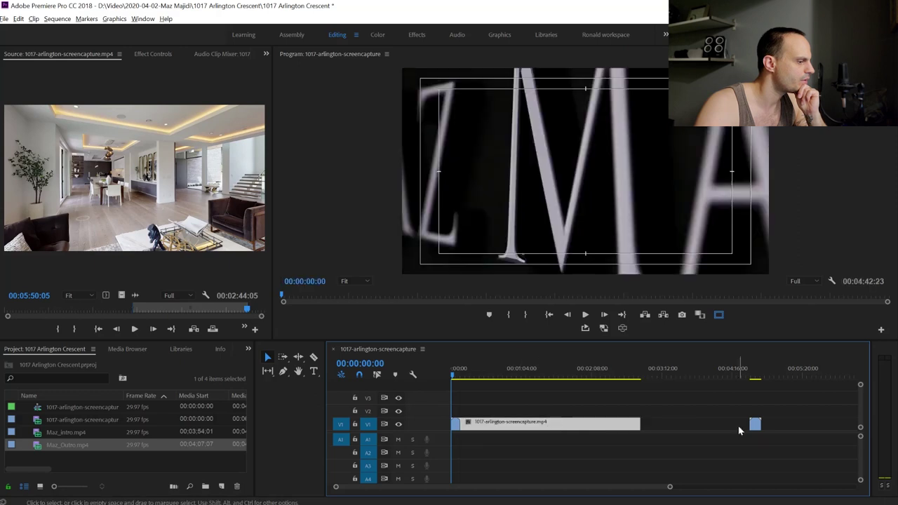
drag(756, 425, 649, 431)
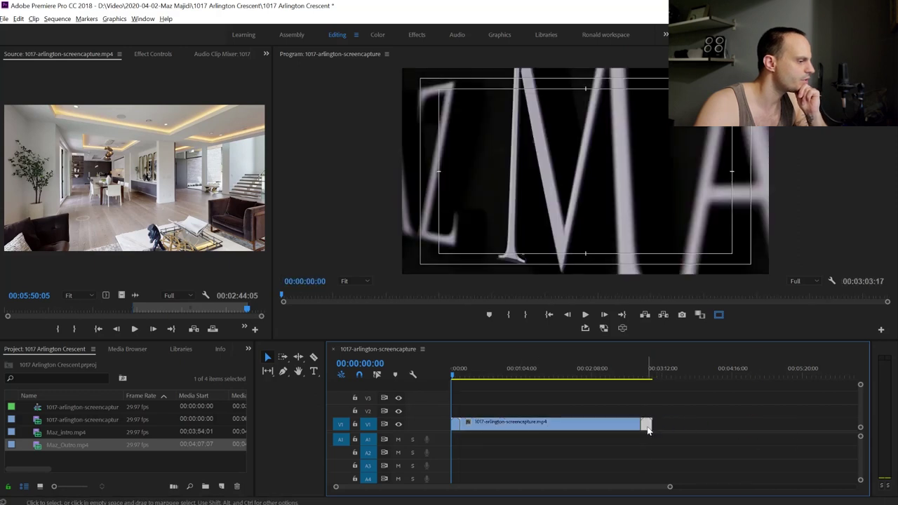
click(528, 422)
click(530, 378)
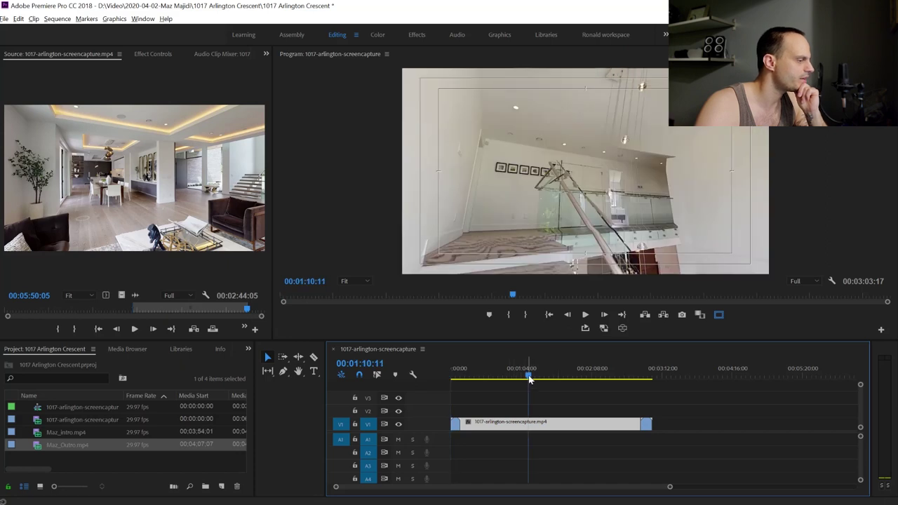
drag(530, 379, 421, 377)
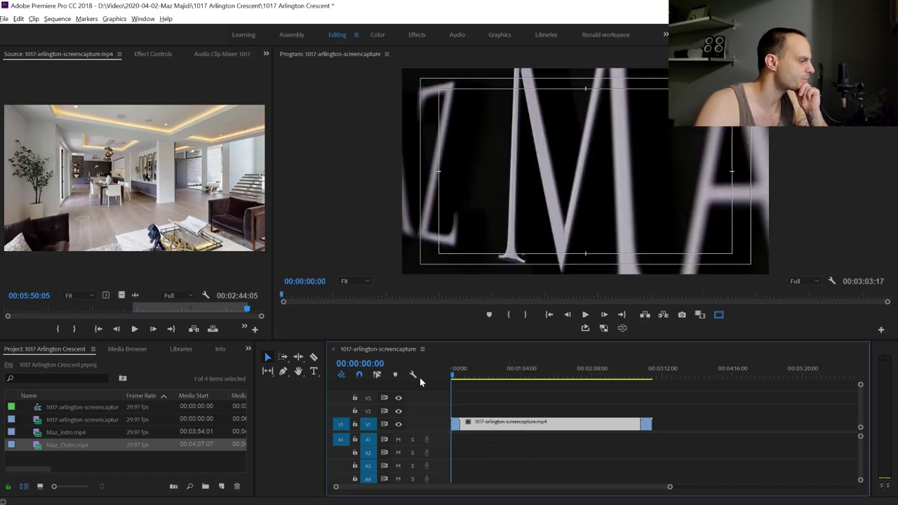
click(454, 414)
click(501, 428)
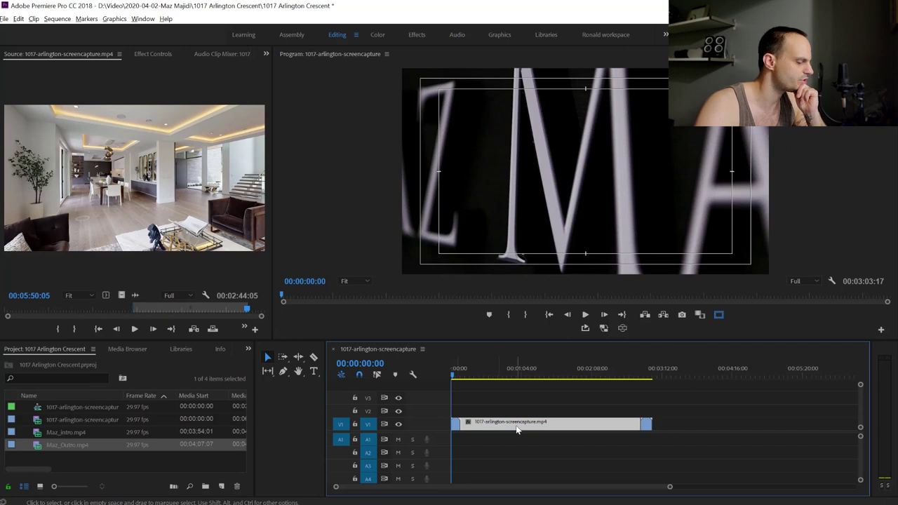
key(=)
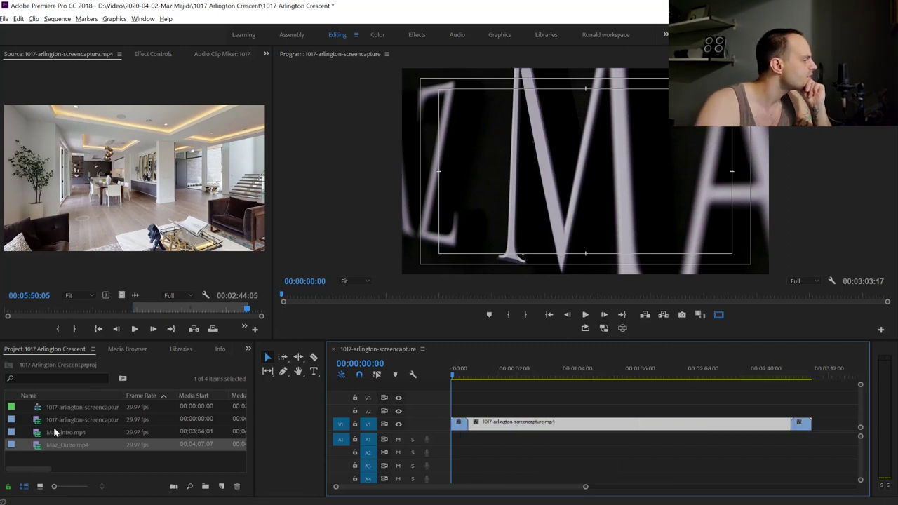
click(63, 407)
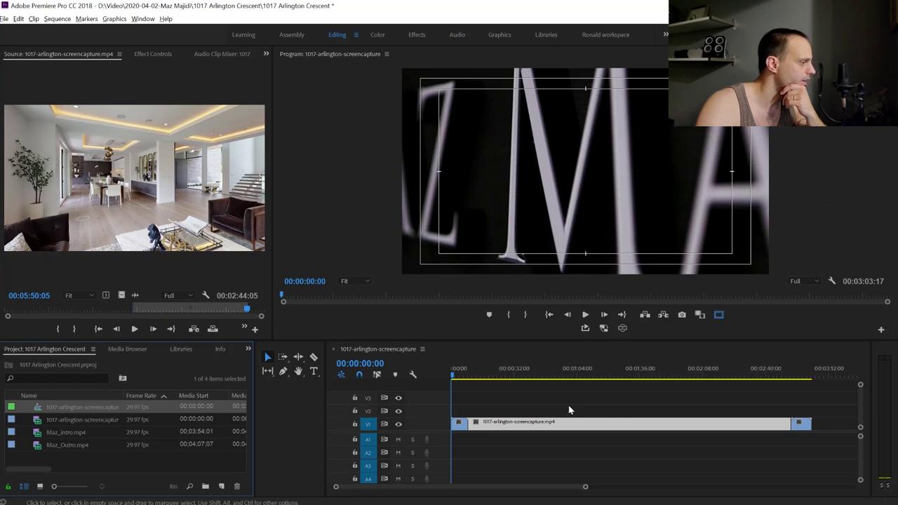
right_click(42, 407)
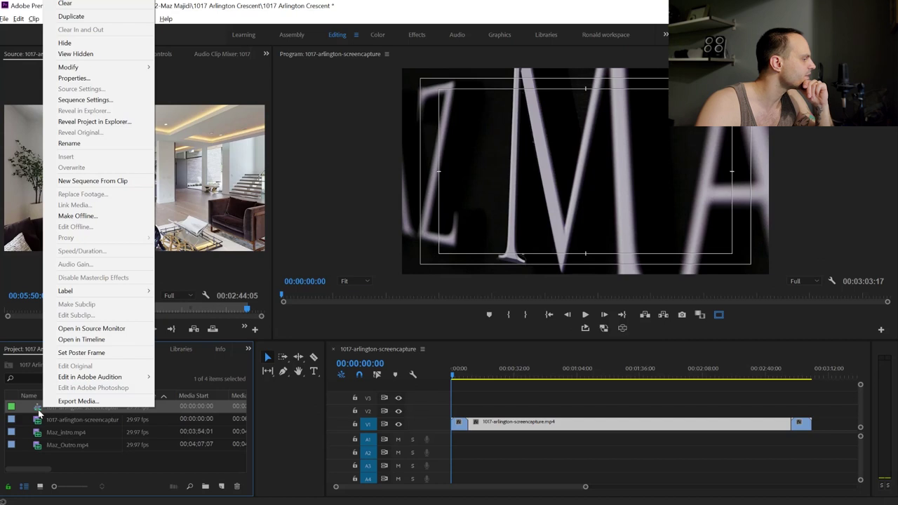
click(83, 100)
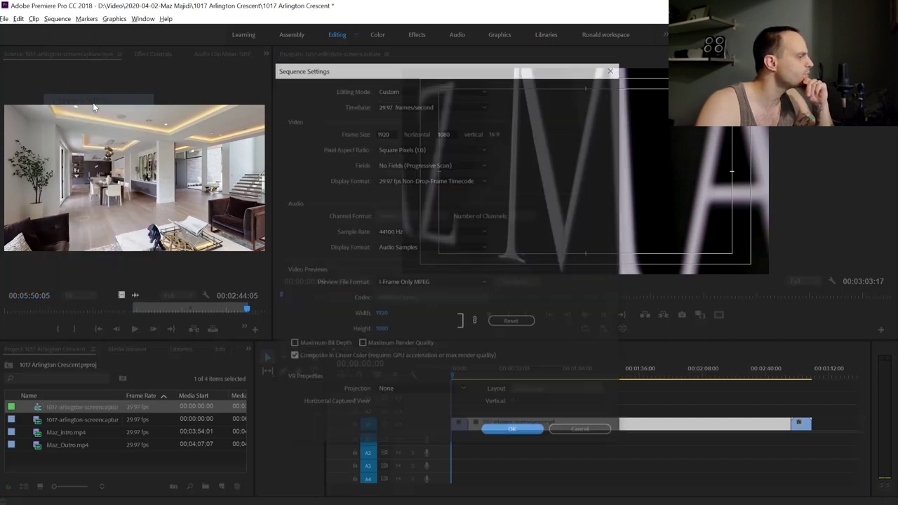
click(384, 133)
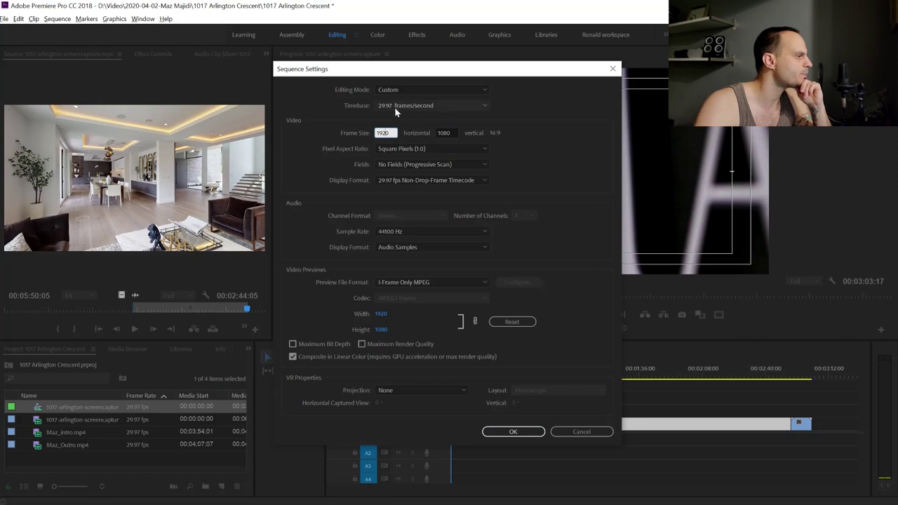
click(492, 133)
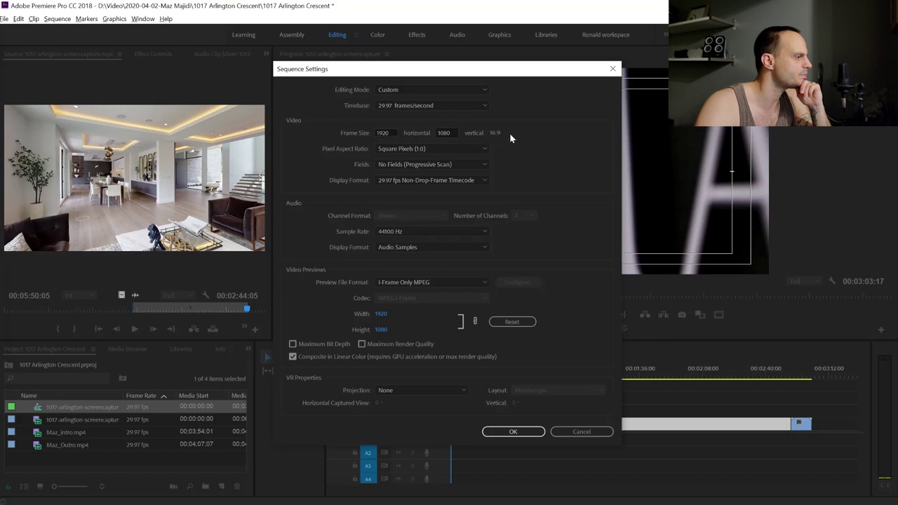
click(391, 133)
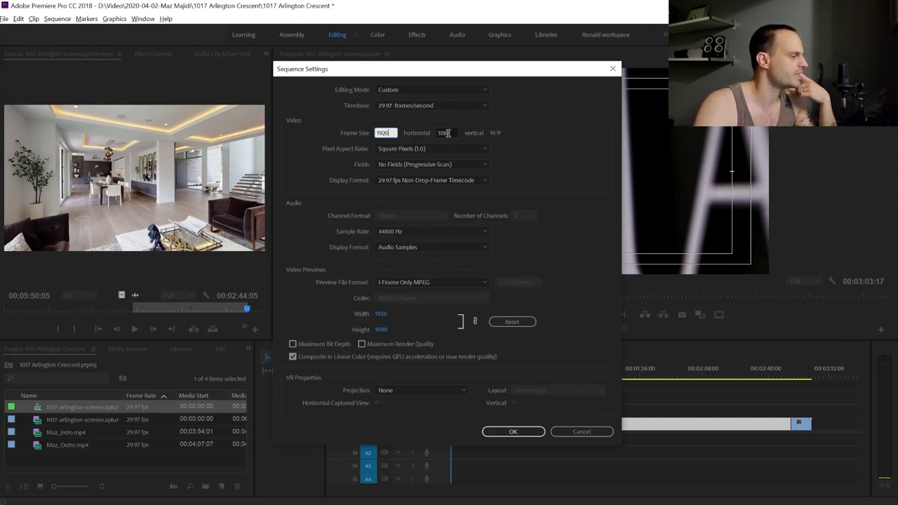
click(512, 433)
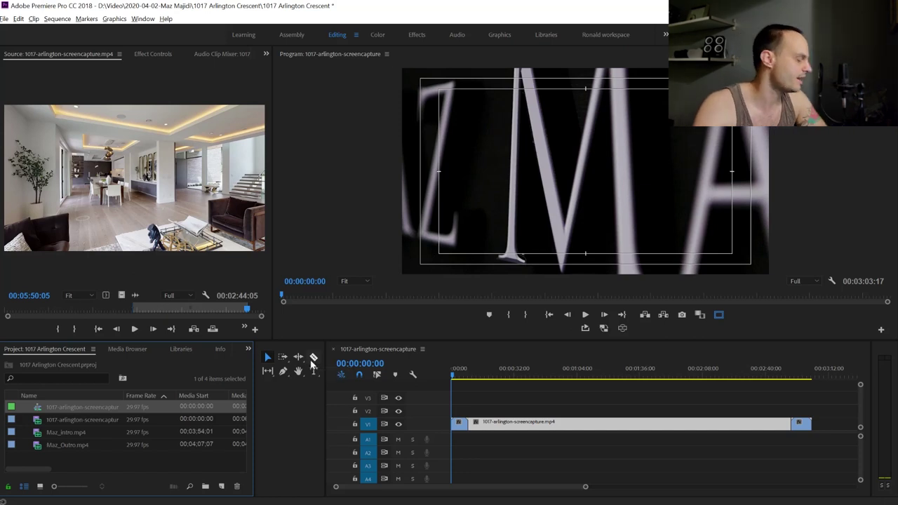
Apply Scale to Frame Size to the intro title clip
click(490, 375)
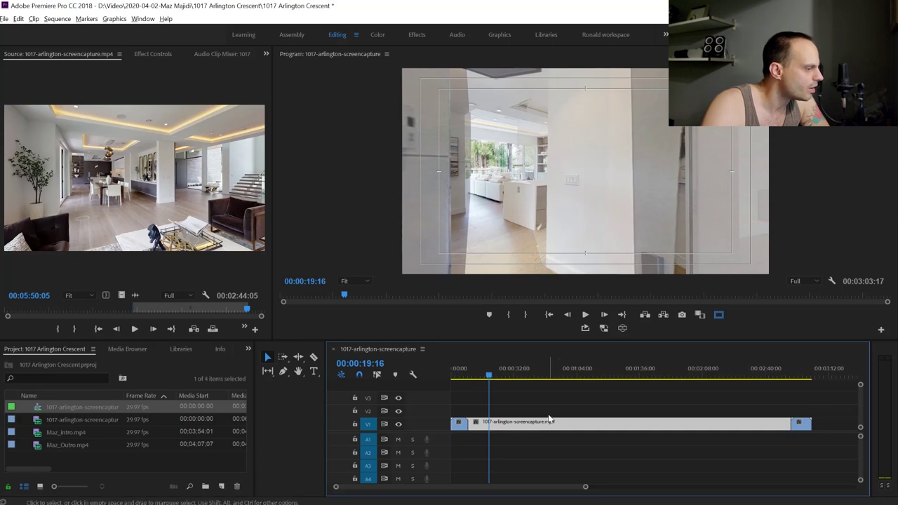
click(459, 378)
click(462, 424)
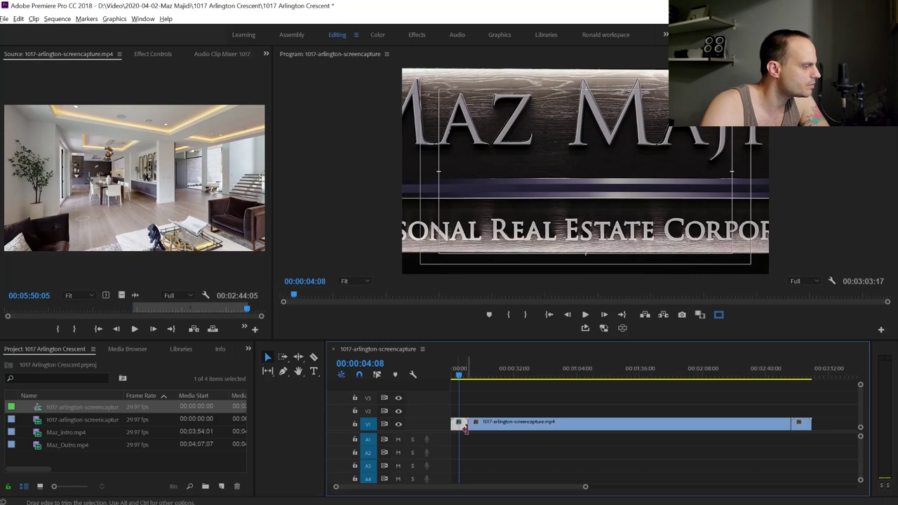
right_click(457, 431)
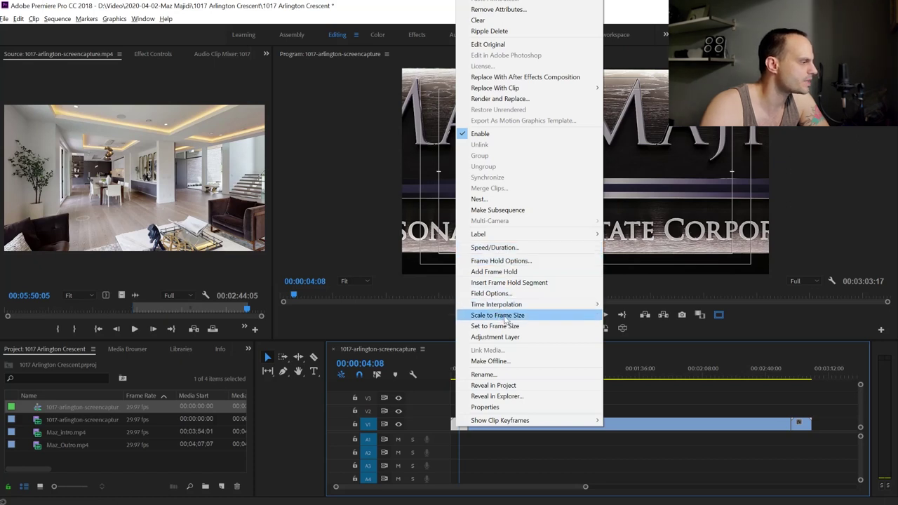
click(505, 317)
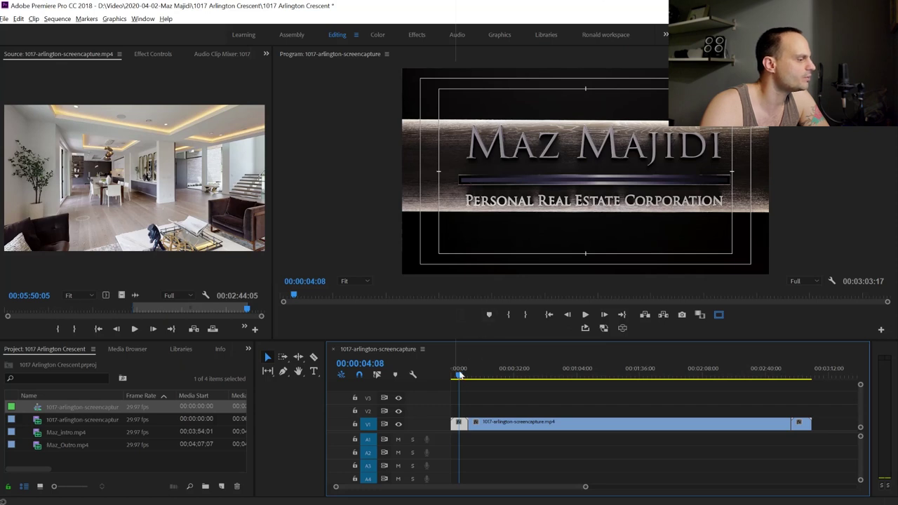
Apply Set to Frame Size to the outro title clip, then select the walkthrough clip
click(794, 377)
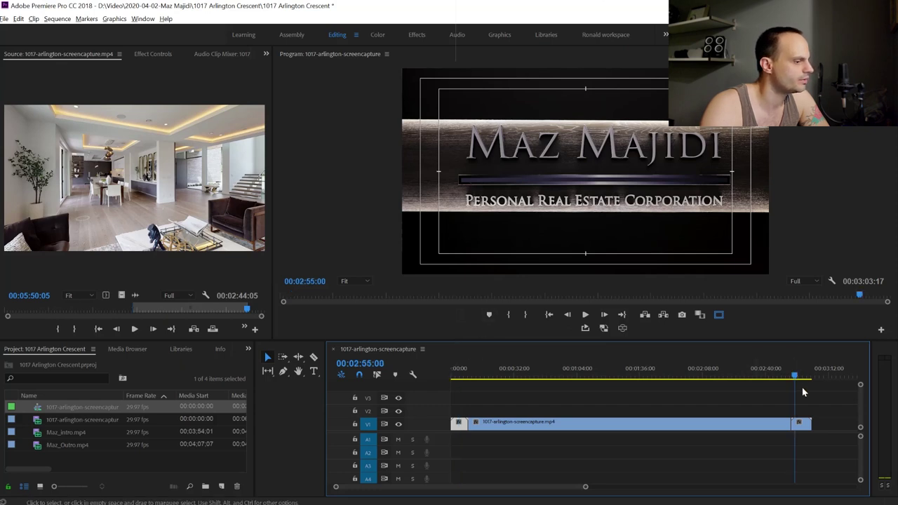
right_click(802, 425)
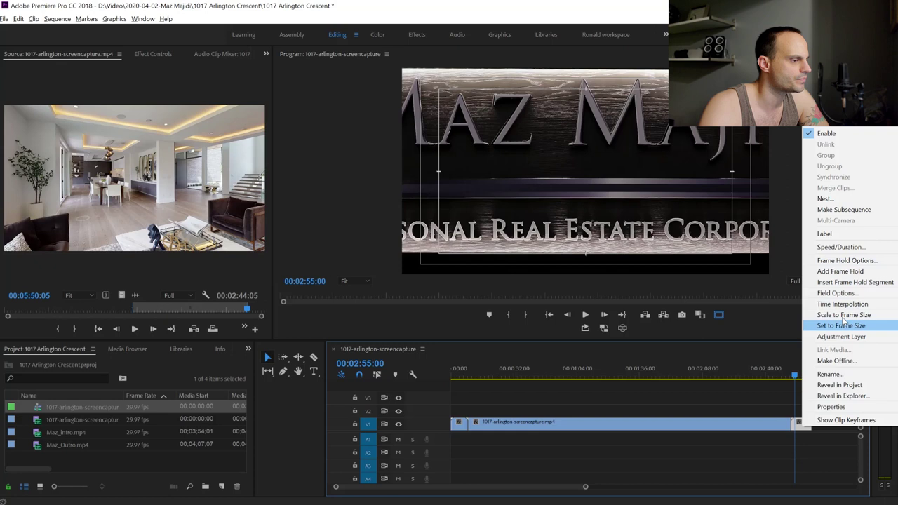
click(846, 315)
click(519, 372)
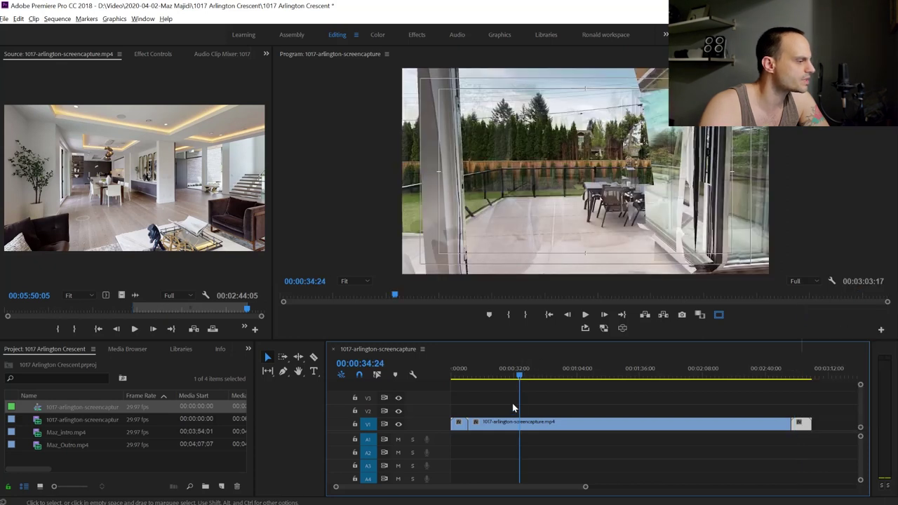
click(494, 429)
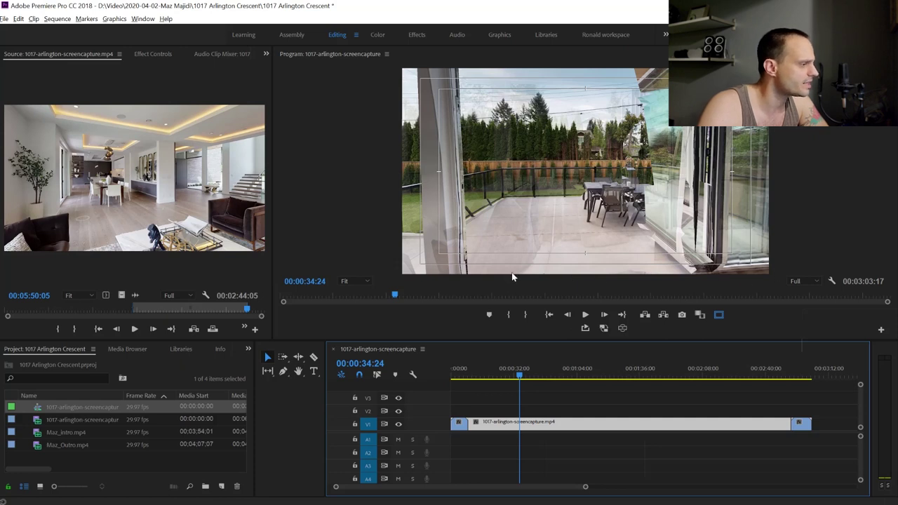
click(152, 54)
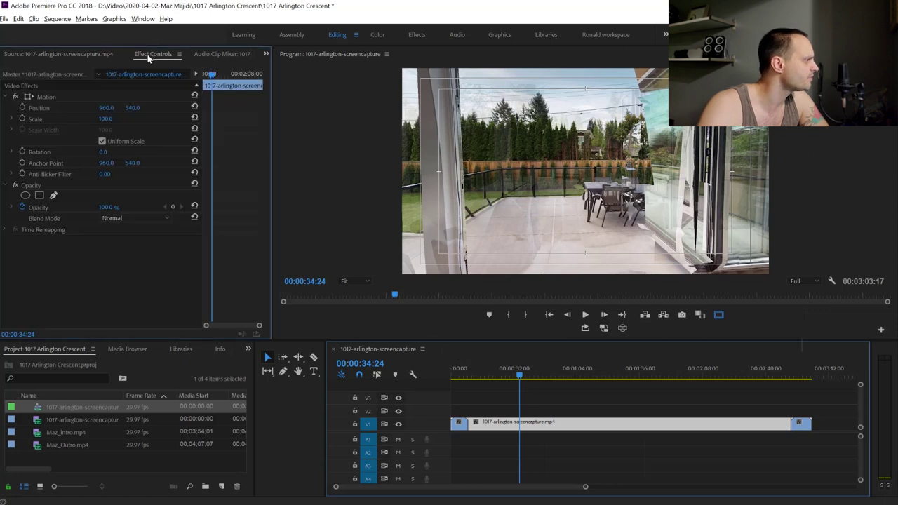
click(539, 435)
click(537, 427)
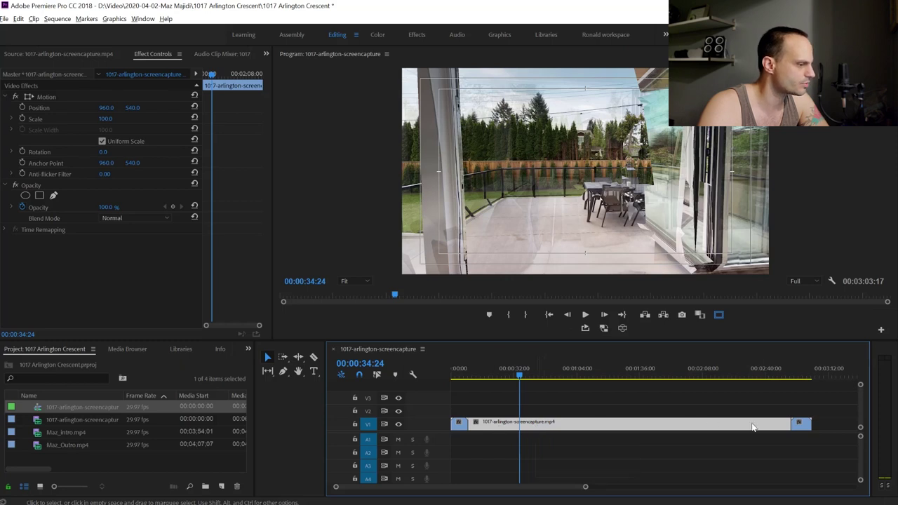
click(104, 118)
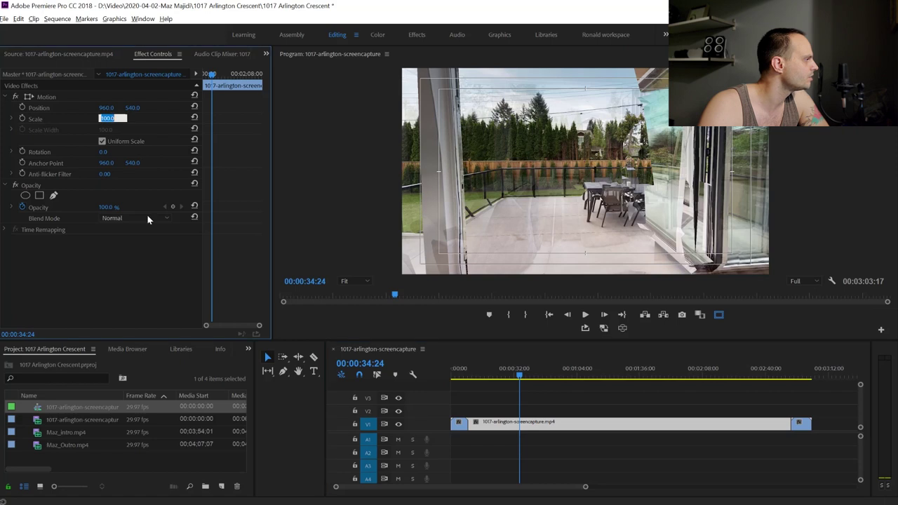
text(101)
key(Return)
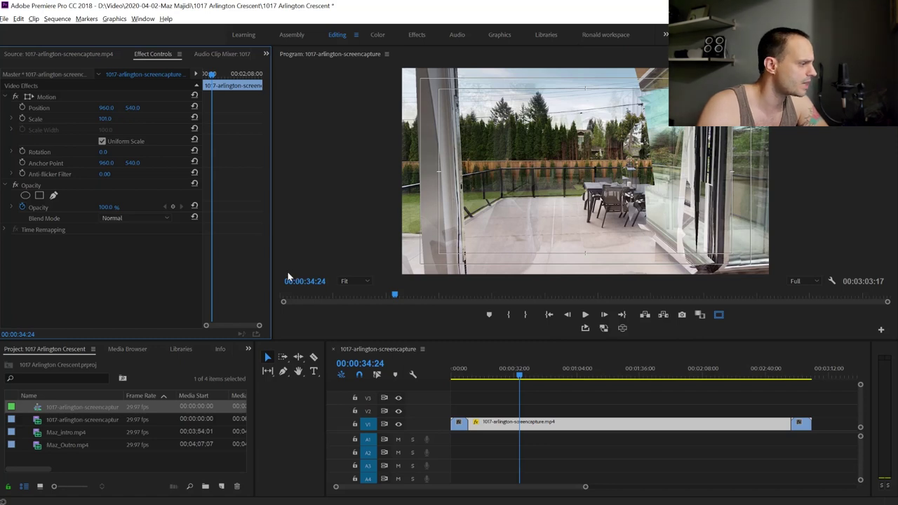
drag(520, 375, 473, 376)
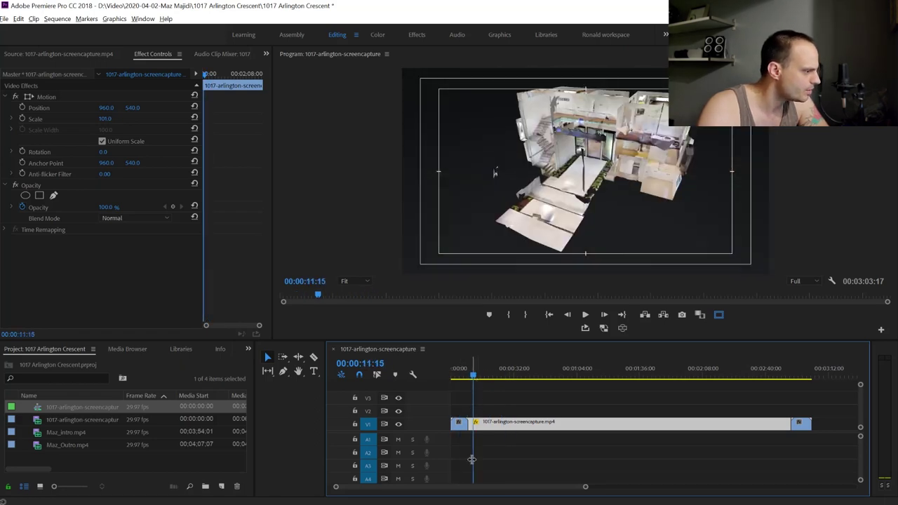
drag(473, 377, 484, 377)
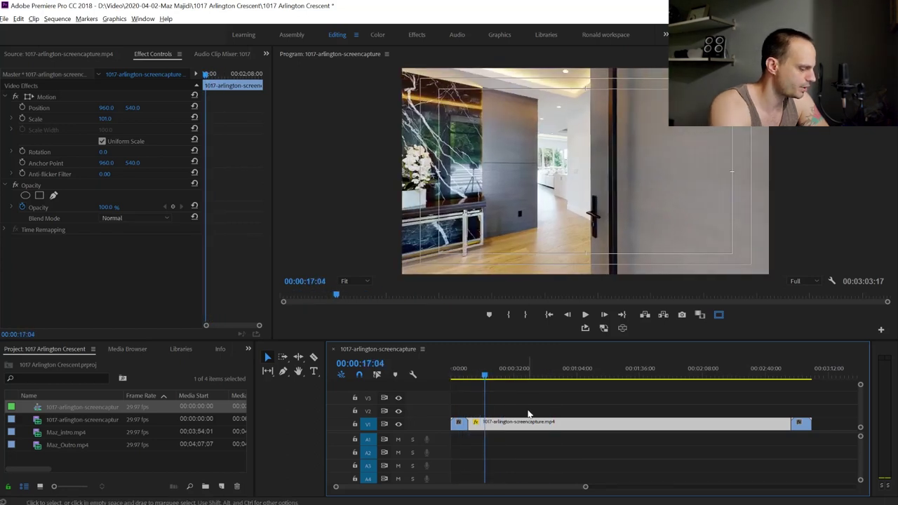
key(space)
key(space)
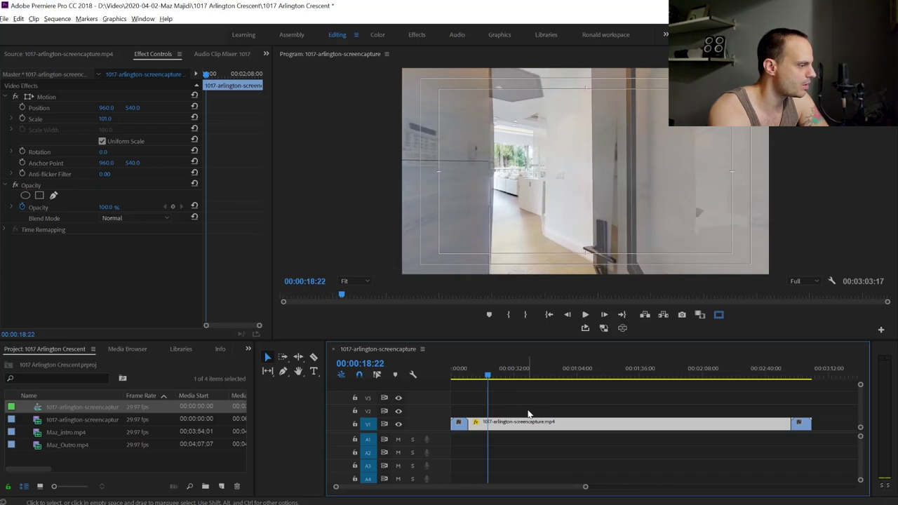
key(space)
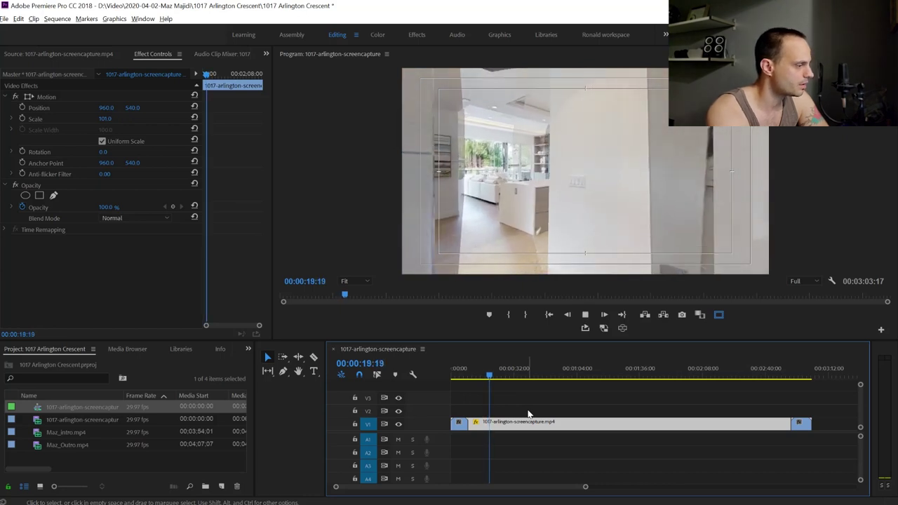
key(Home)
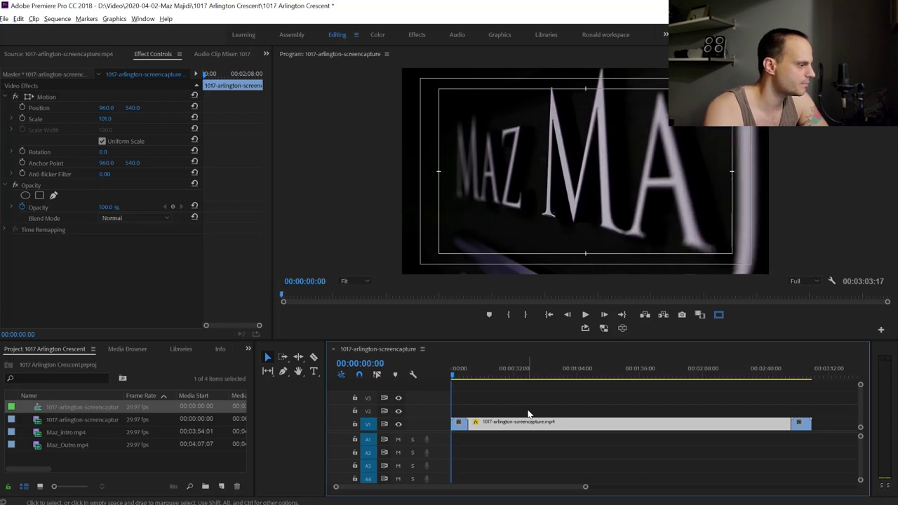
key(Down)
key(Down)
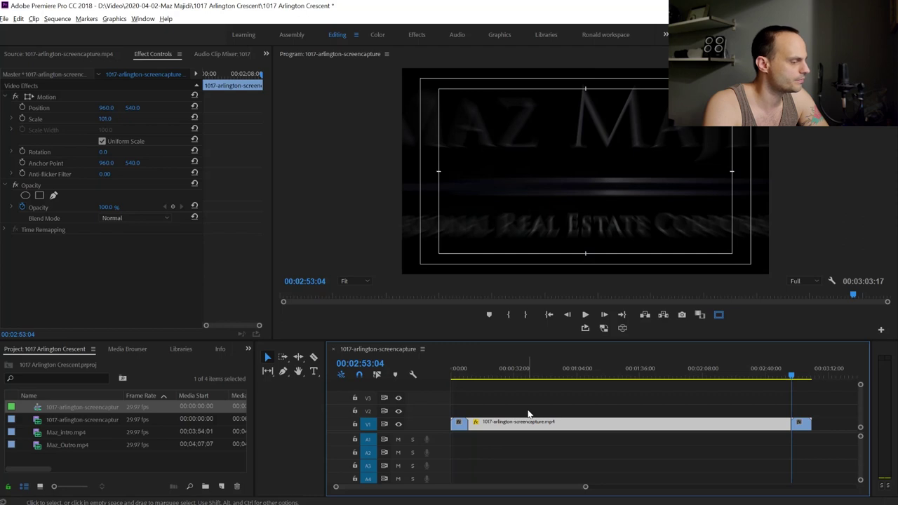
key(Up)
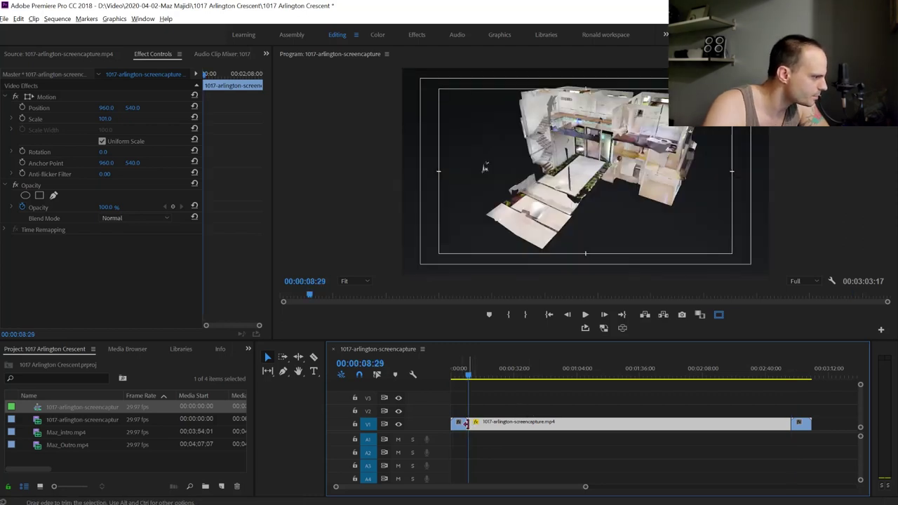
key(Up)
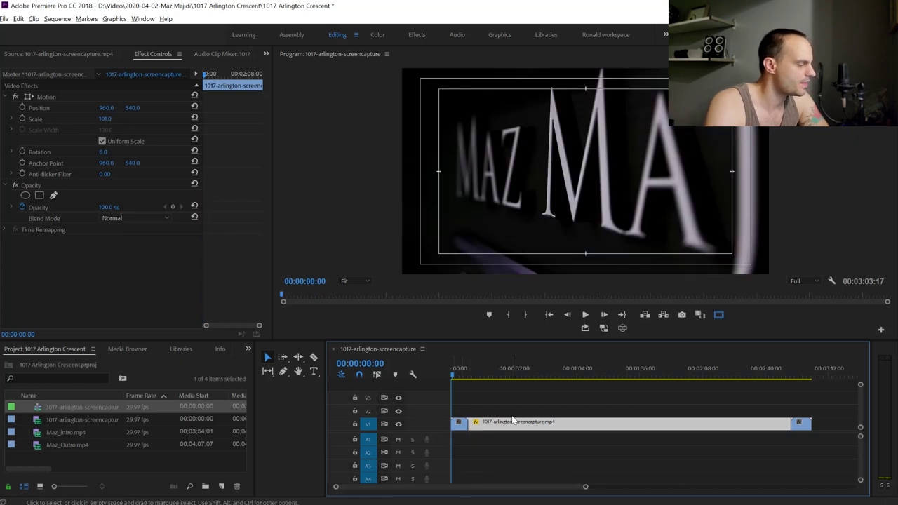
key(Down)
key(Up)
key(Down)
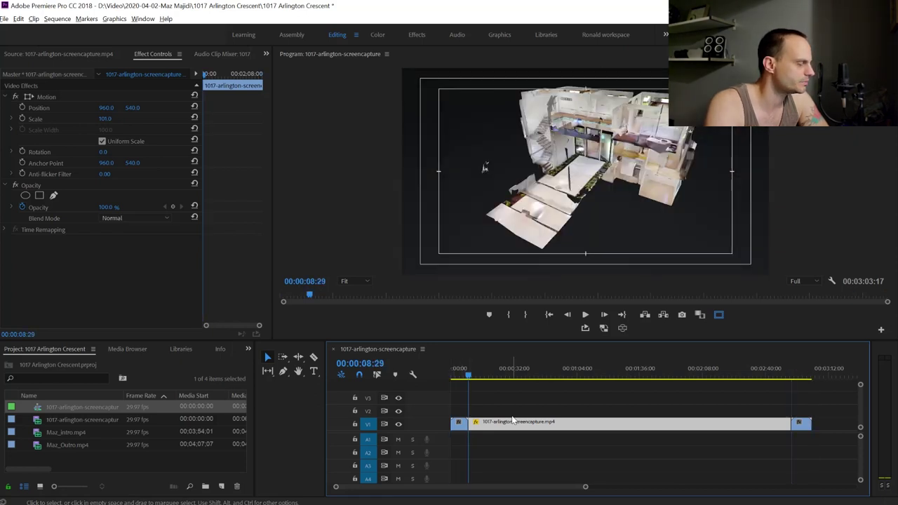
key(Up)
key(Down)
key(Down)
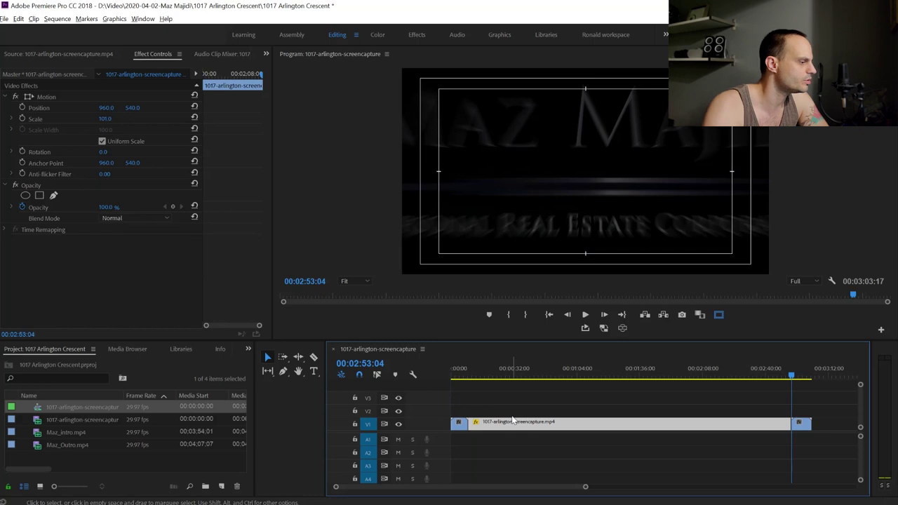
click(517, 374)
click(527, 375)
click(465, 381)
Set the walkthrough clip's Speed/Duration to 125% and scrub the sped-up footage after the intro
right_click(498, 428)
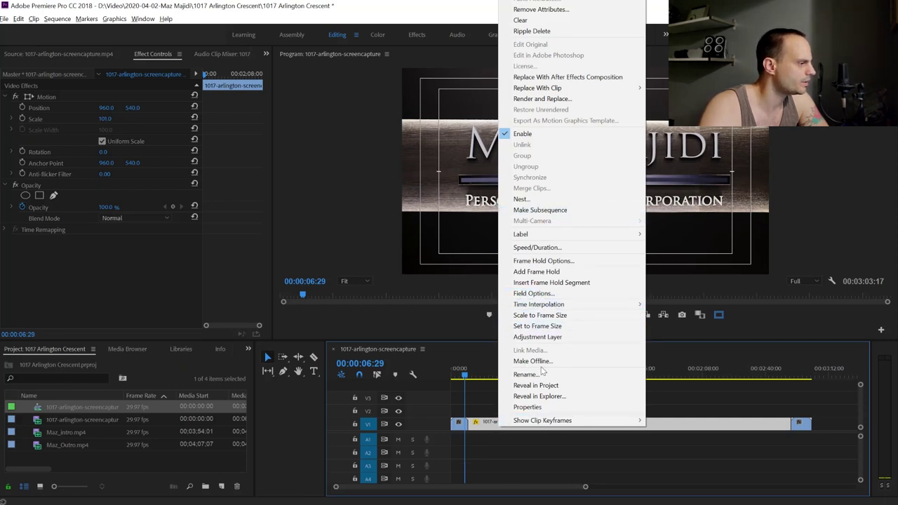
click(537, 247)
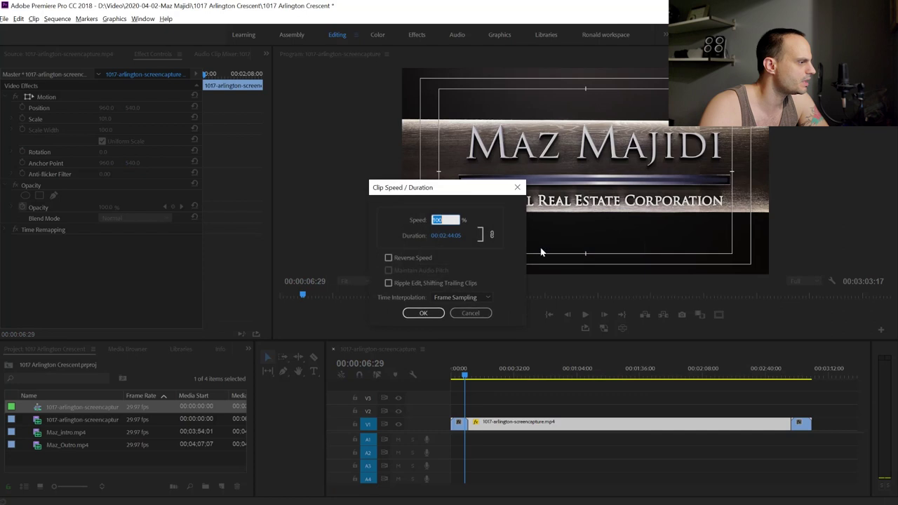
text(125)
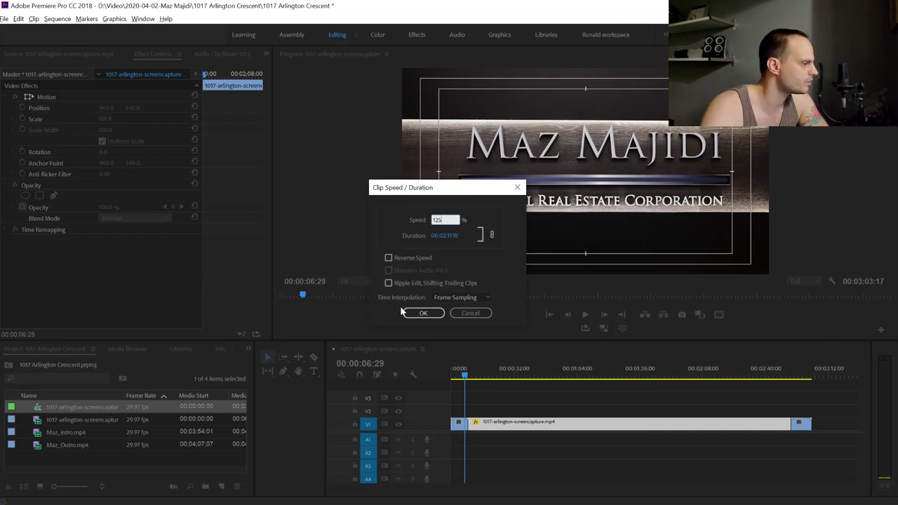
click(424, 313)
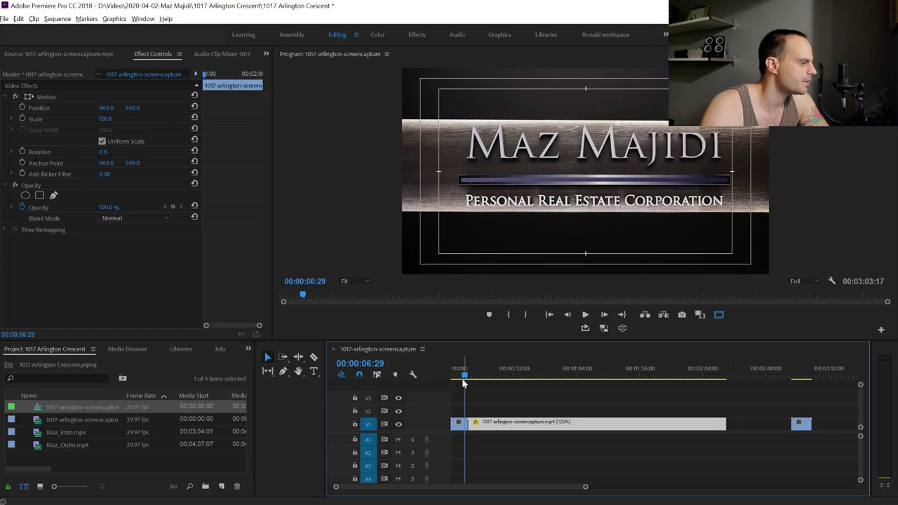
drag(464, 378, 520, 380)
Drag the Program monitor/Timeline border down to enlarge the video preview
drag(525, 380, 552, 379)
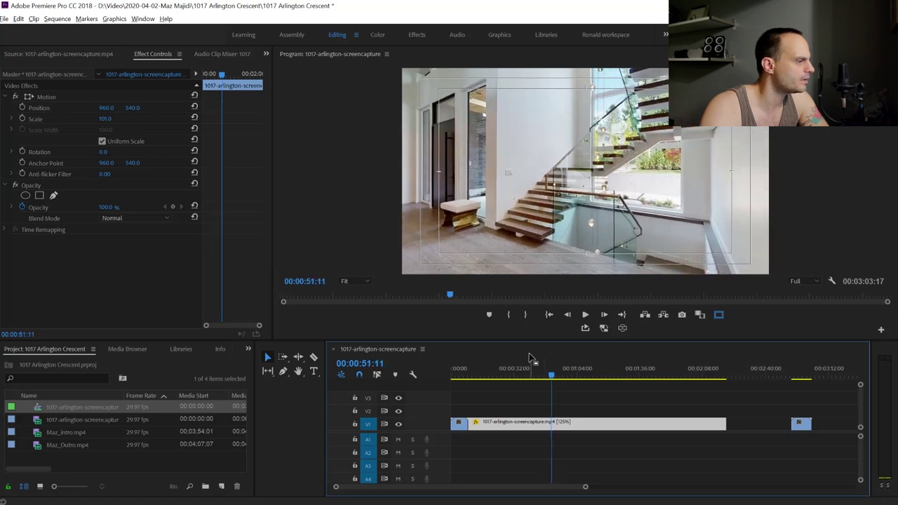
drag(530, 344, 513, 399)
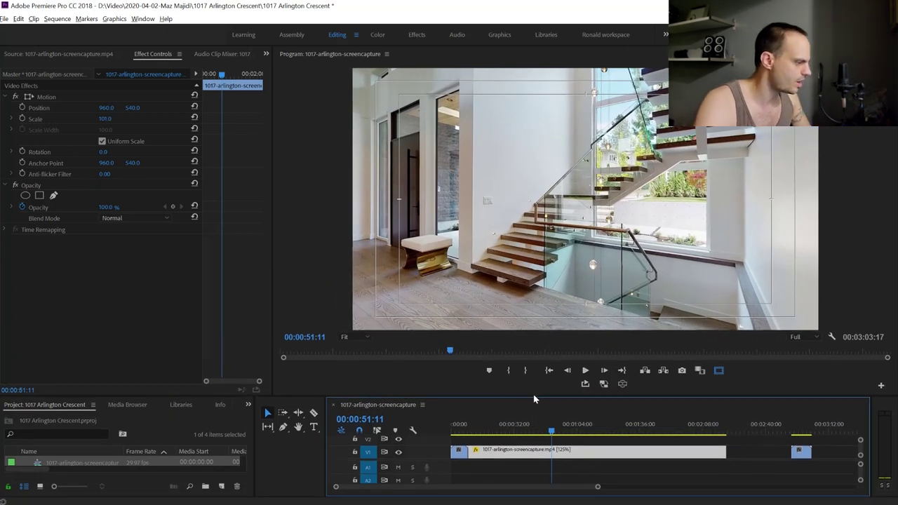
key(c)
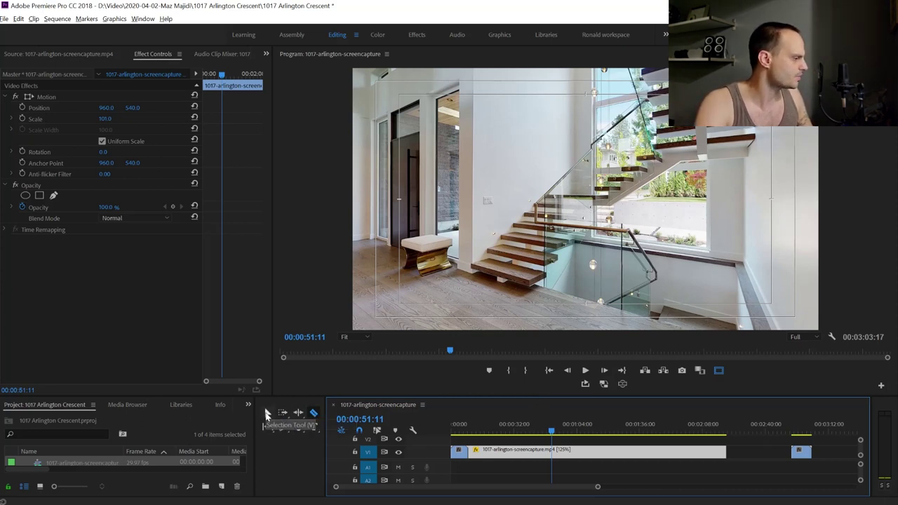
Razor the walkthrough clip on V1 at 00:00:51:11 and 00:01:03:29
click(266, 414)
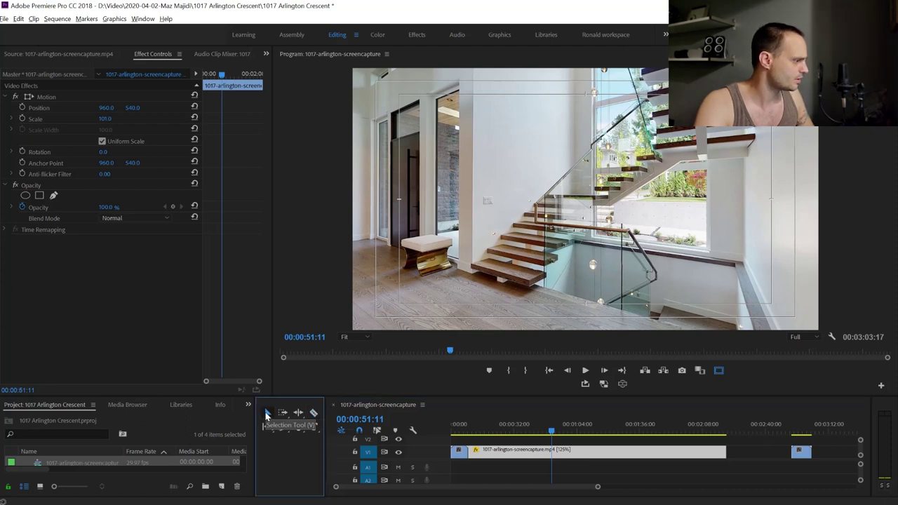
click(314, 415)
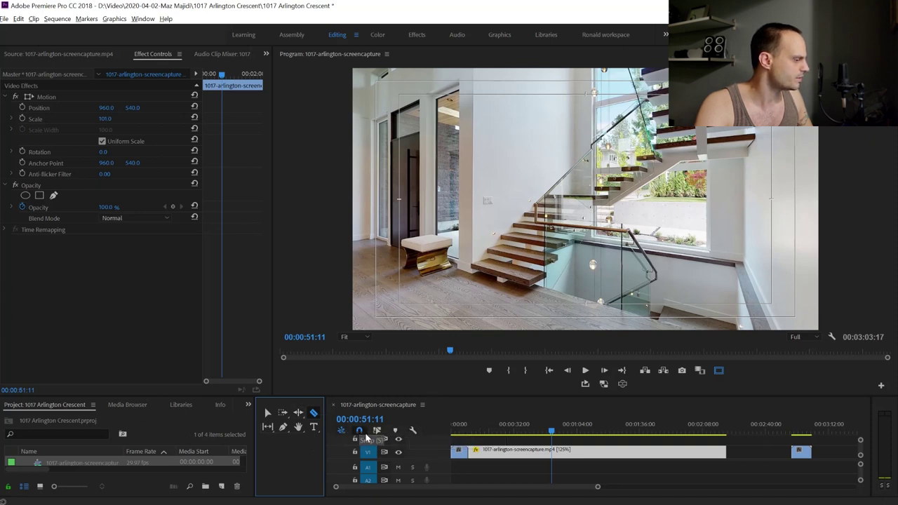
click(357, 433)
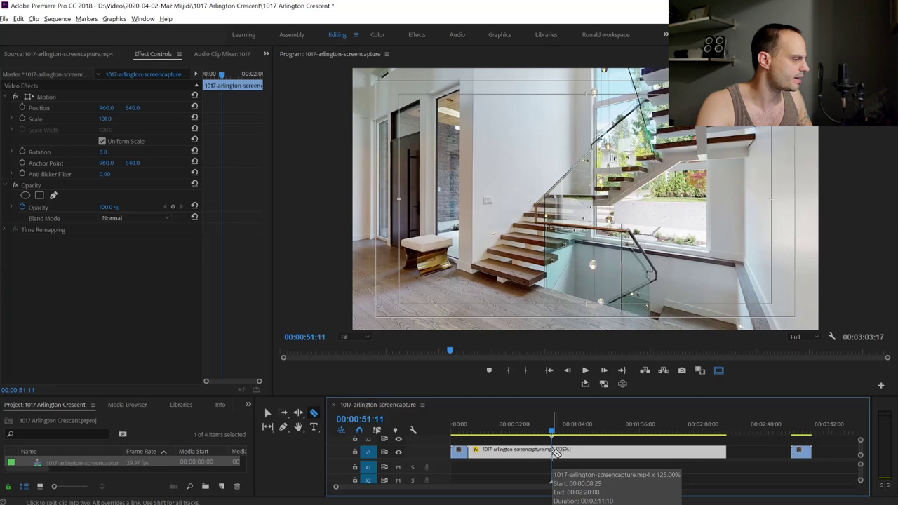
click(553, 453)
key(=)
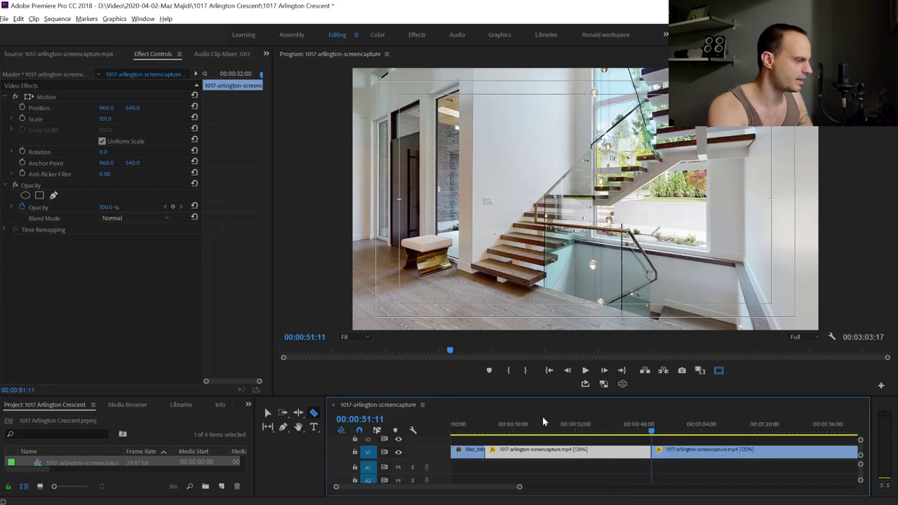
key(=)
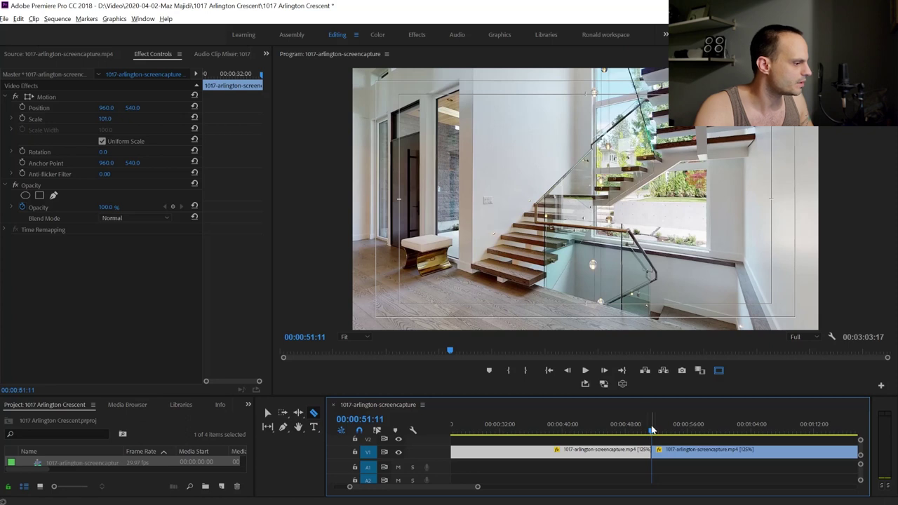
drag(651, 434, 750, 431)
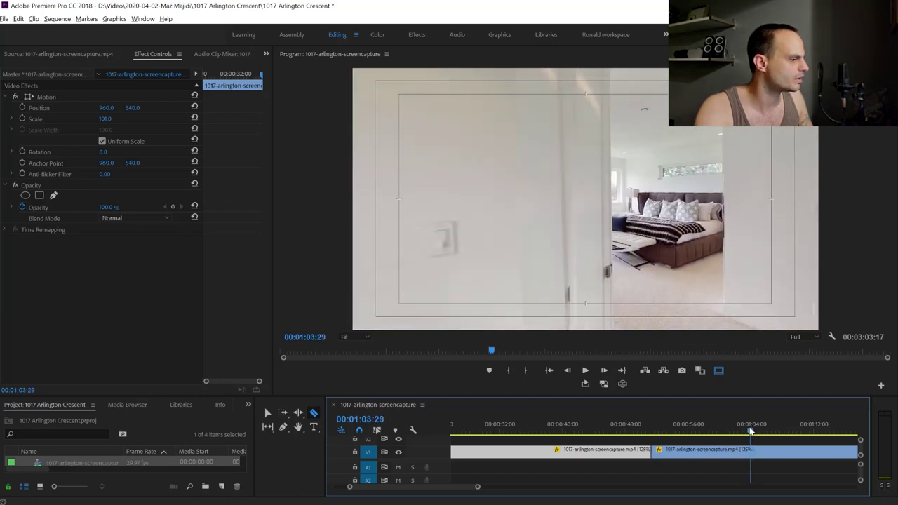
click(751, 450)
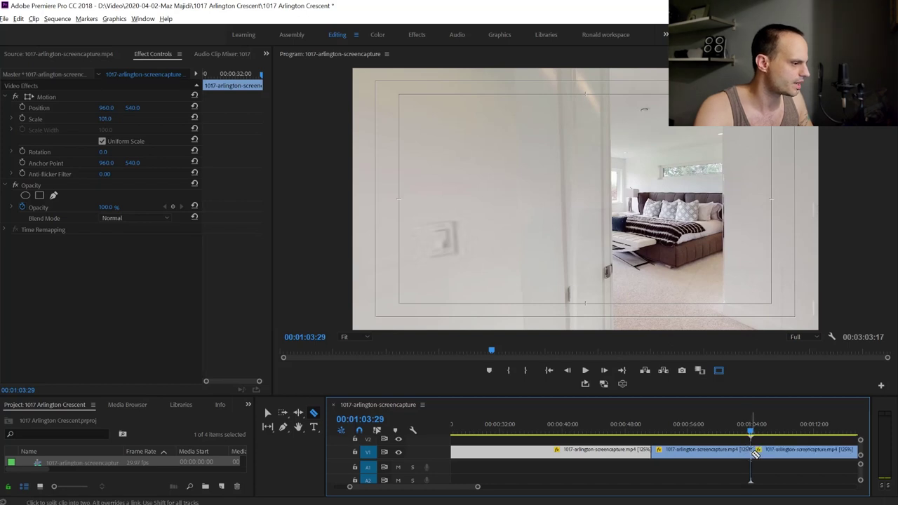
Delete the middle section between the cuts and close the gap it leaves
key(v)
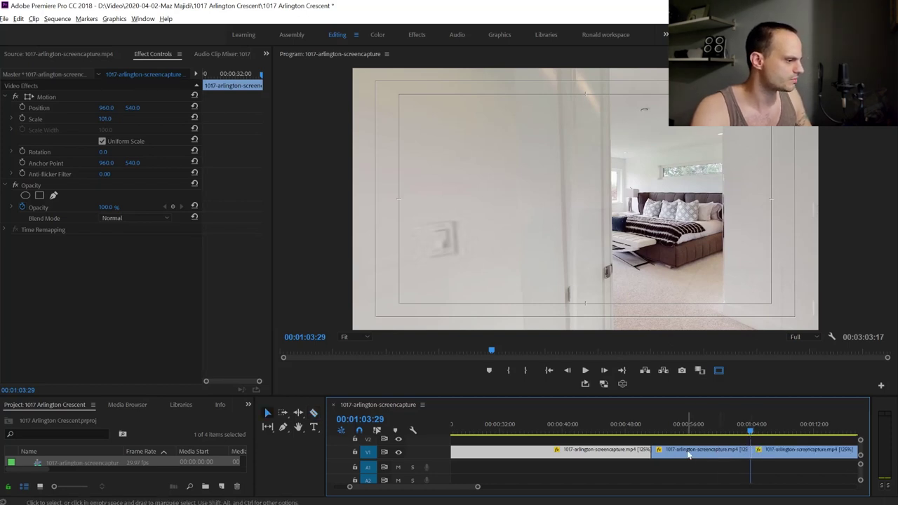
click(688, 454)
key(Delete)
click(688, 454)
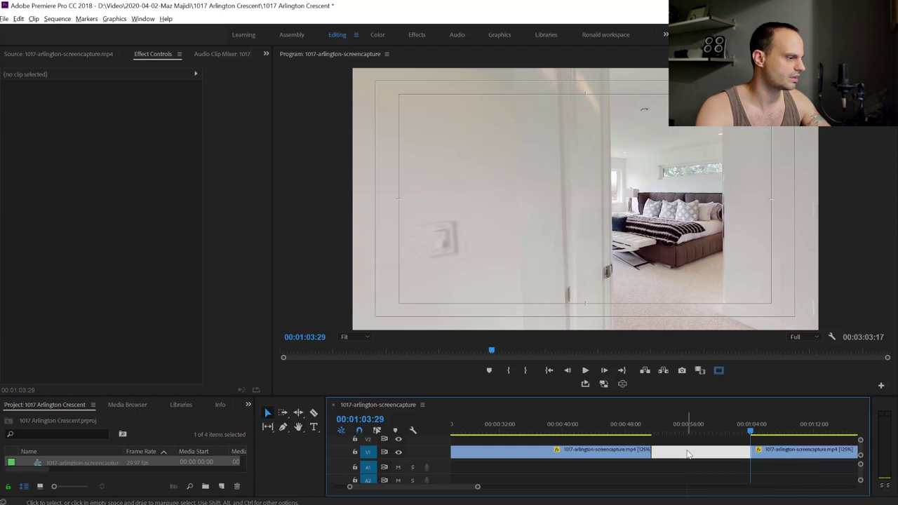
click(677, 454)
key(Delete)
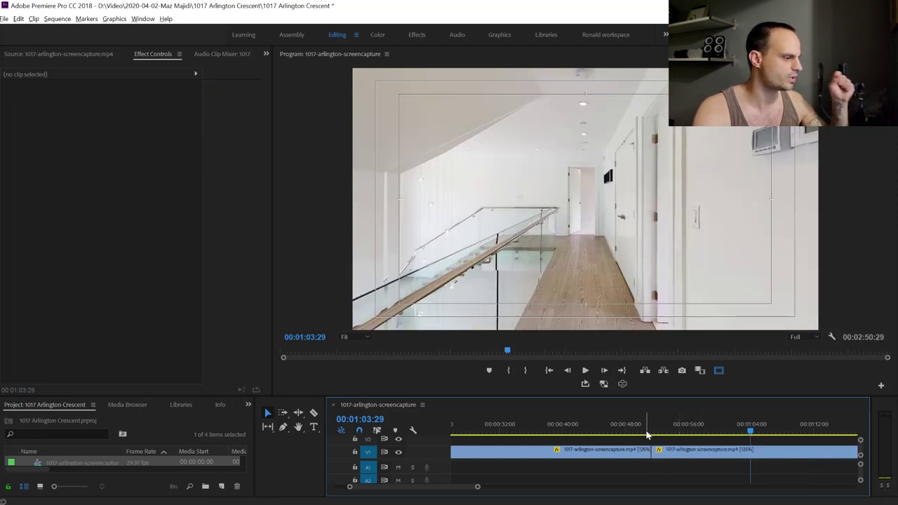
click(647, 433)
drag(646, 436, 652, 436)
Razor the clip at 00:00:51:03 and 00:00:51:19 around the joined edit
key(=)
key(=)
key(=)
key(=)
key(Right)
key(Right)
key(Right)
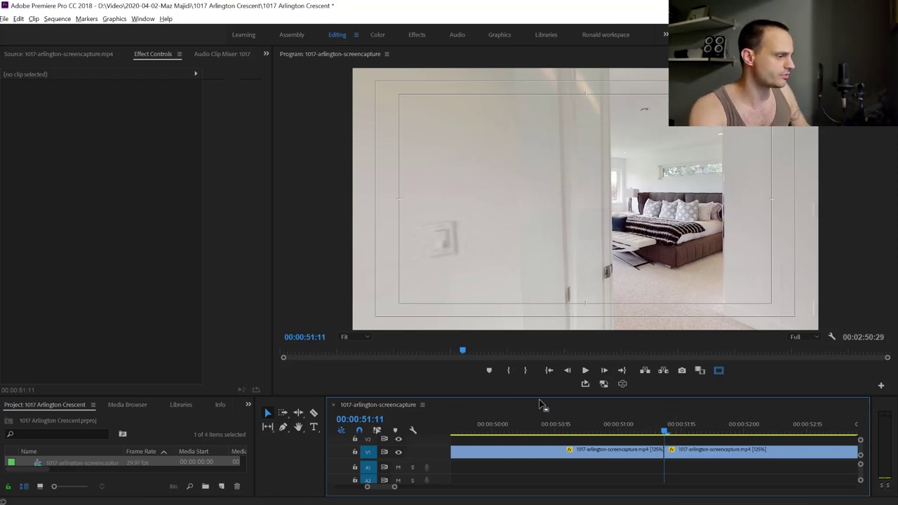
key(shift+Left)
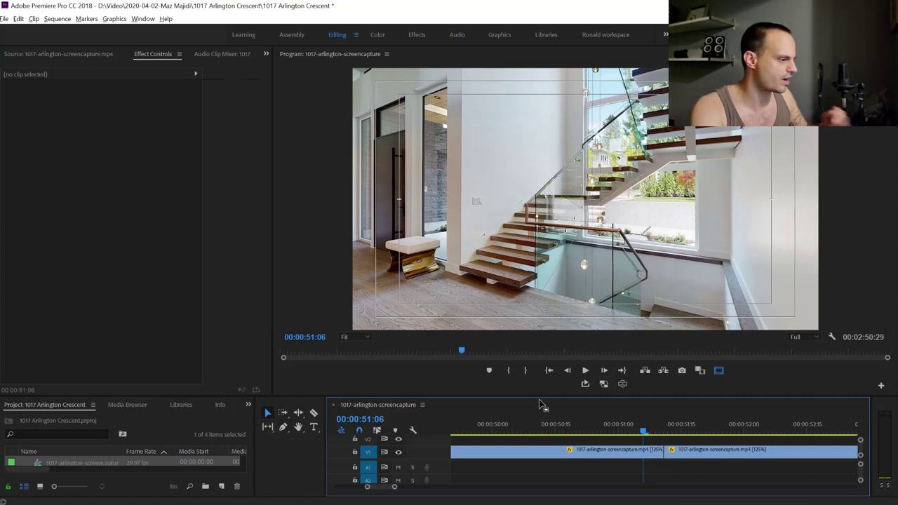
key(Left)
key(Left)
key(Left)
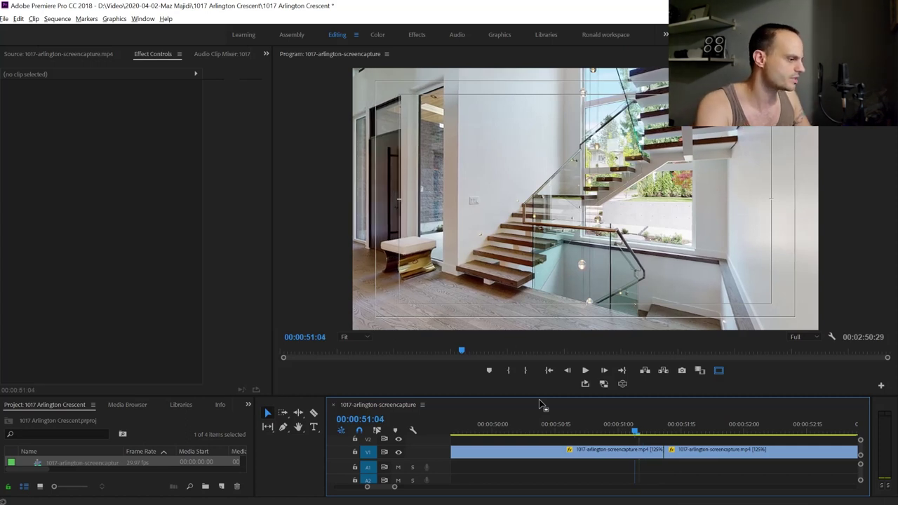
key(c)
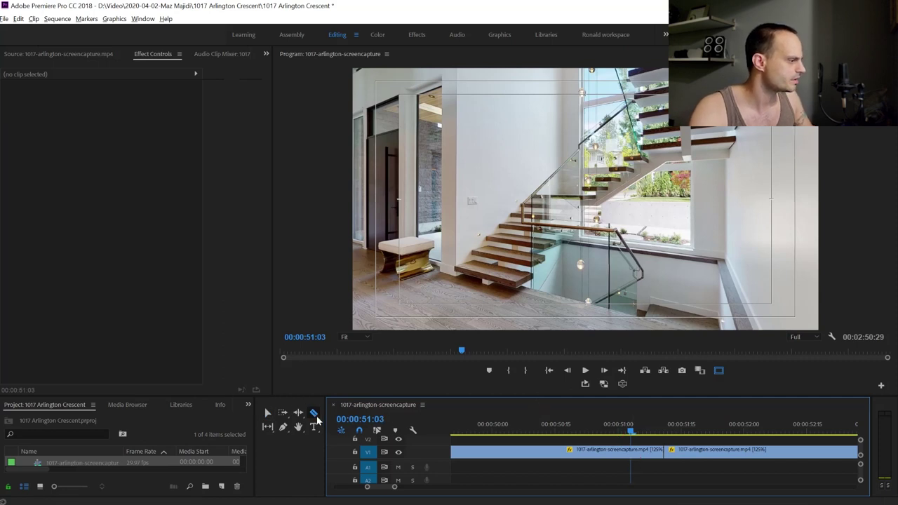
click(631, 452)
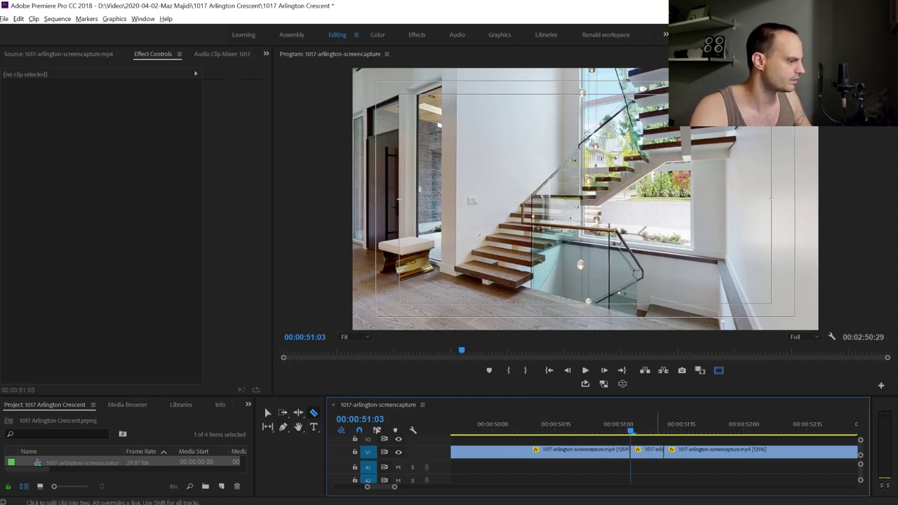
key(Down)
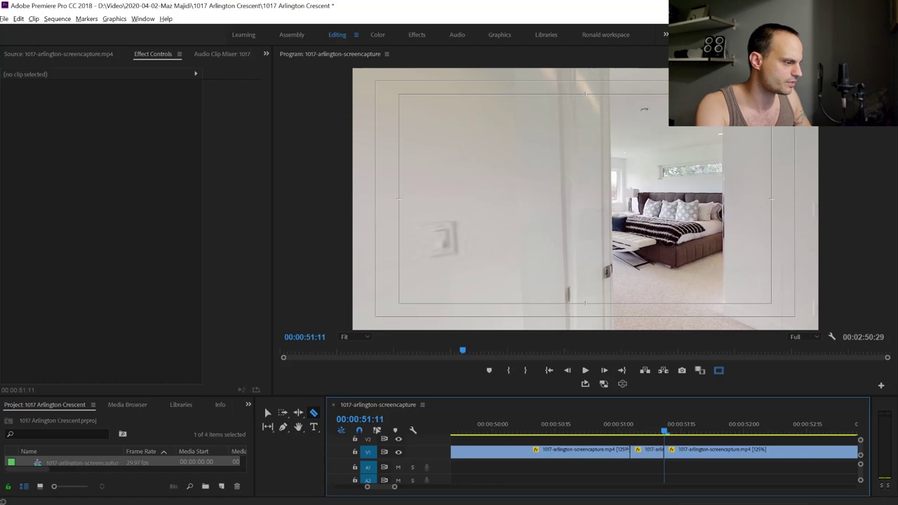
key(shift+Right)
key(Right)
key(Right)
key(Right)
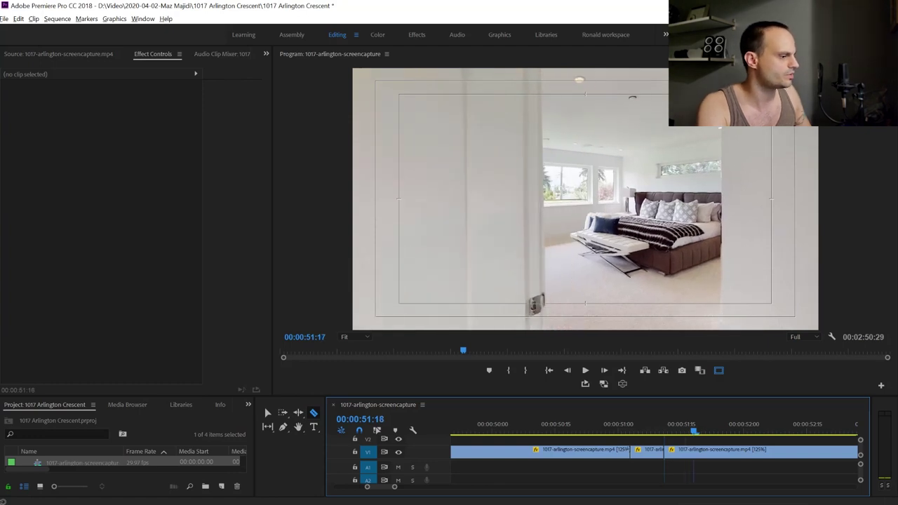
click(702, 451)
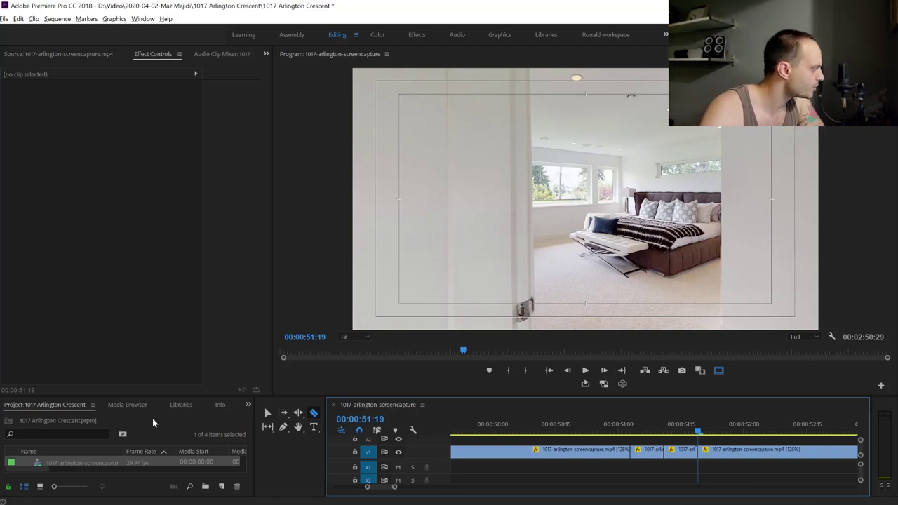
Show the Effects panel and expand Presets > PE - MOVEMENT TRANSITION PACK
click(248, 406)
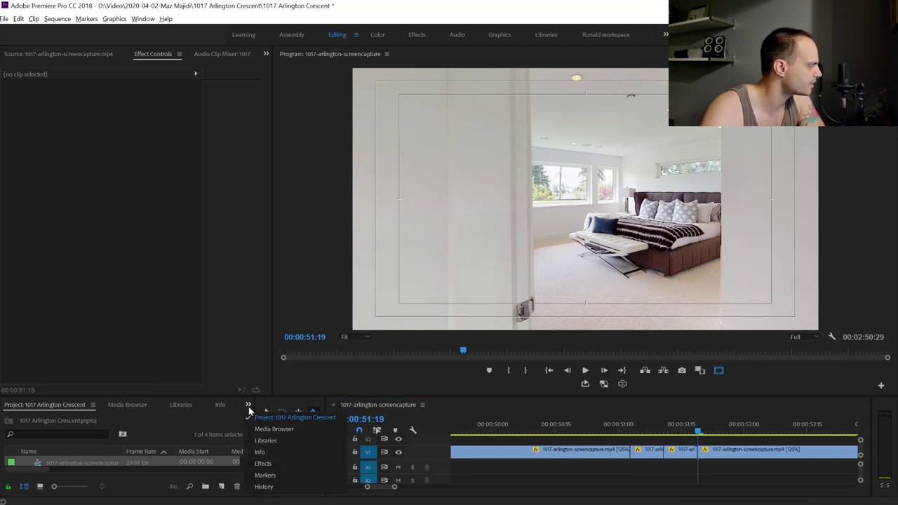
click(263, 463)
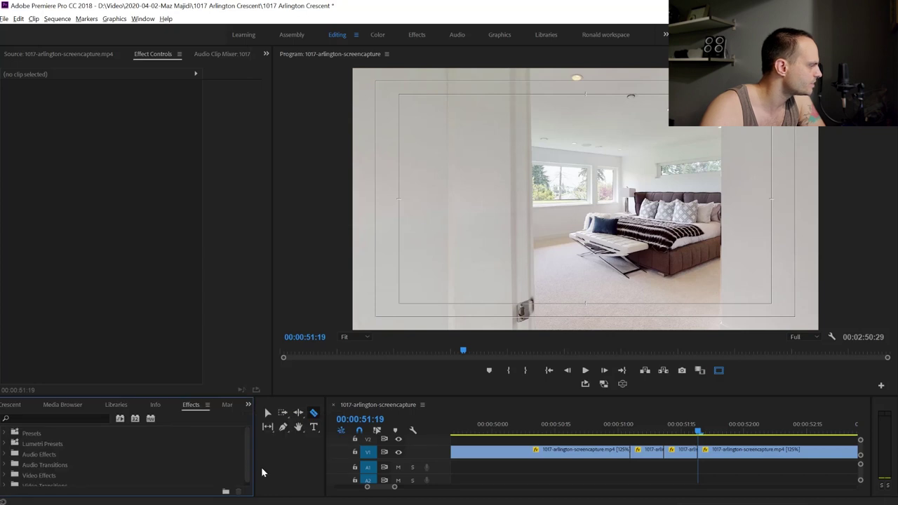
click(5, 434)
scroll(56, 447, down, 4)
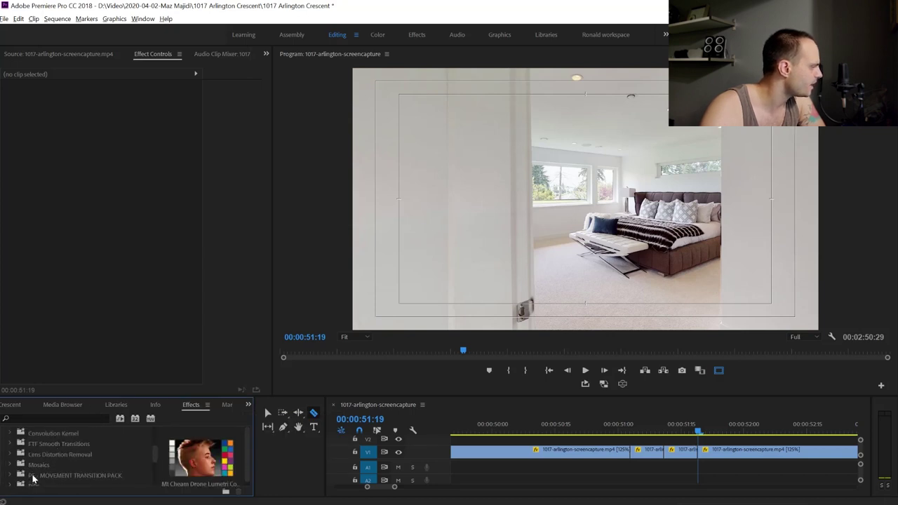
click(63, 476)
scroll(65, 456, down, 1)
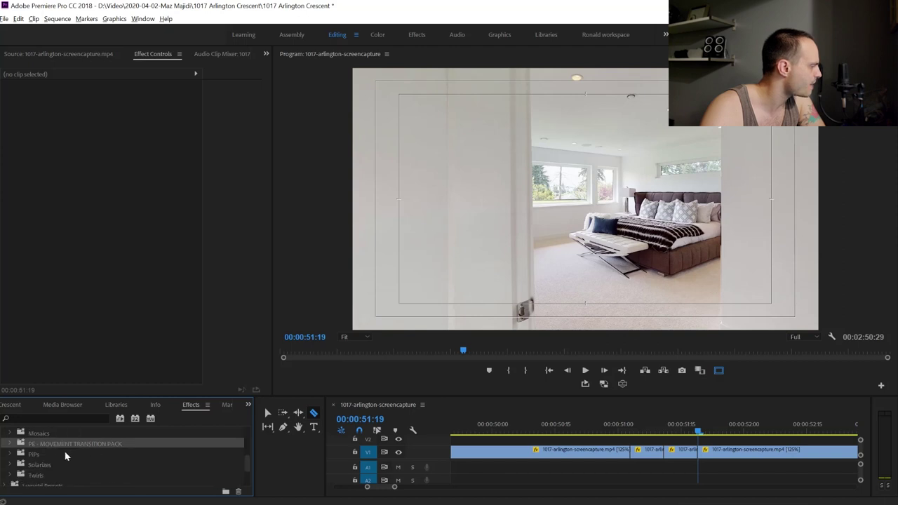
click(10, 446)
scroll(17, 454, down, 3)
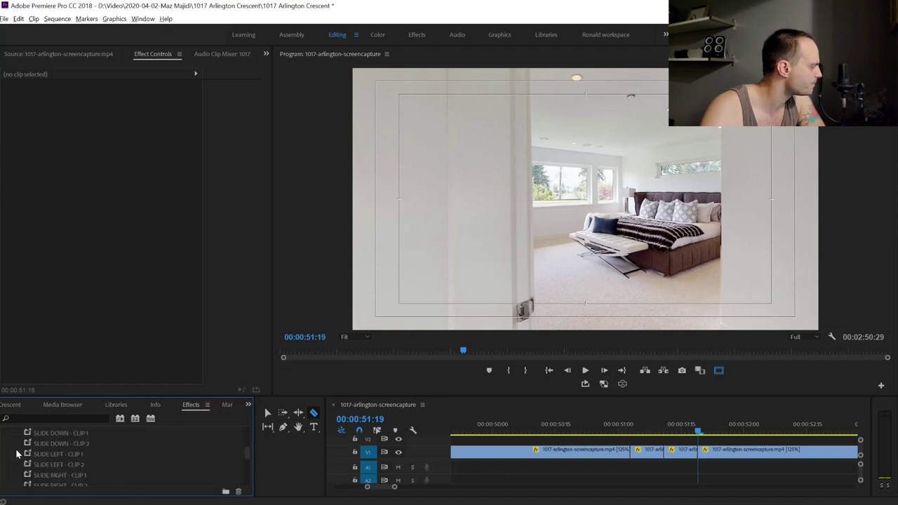
scroll(35, 453, down, 1)
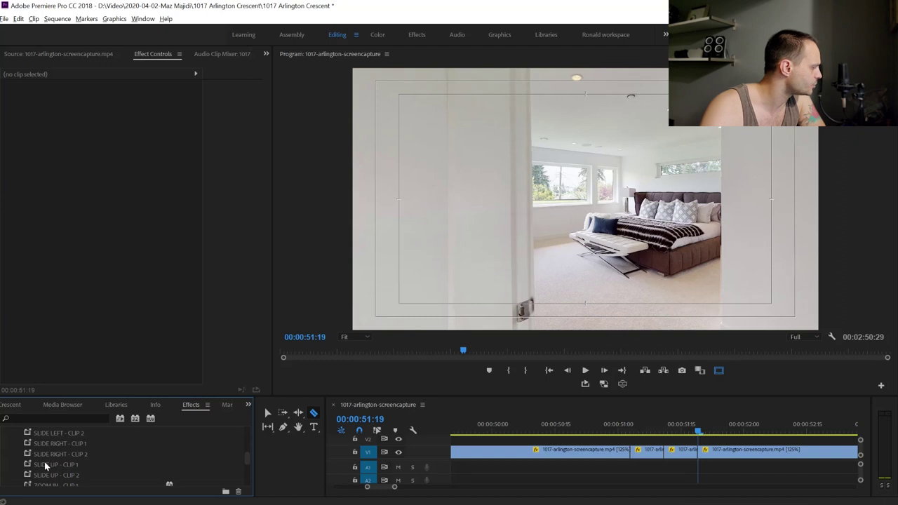
Apply SLIDE UP - CLIP 1 and SLIDE UP - CLIP 2 to the two short pieces and preview
drag(46, 469, 646, 454)
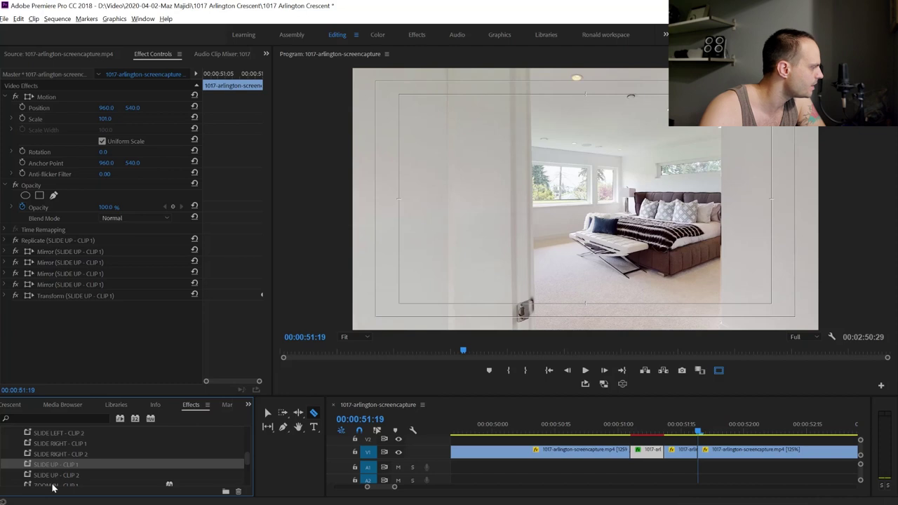
drag(40, 477, 648, 449)
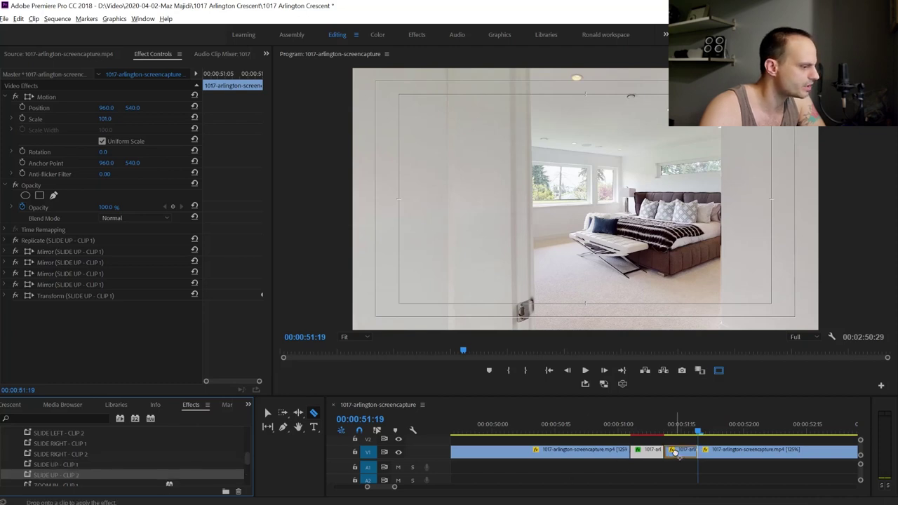
click(589, 431)
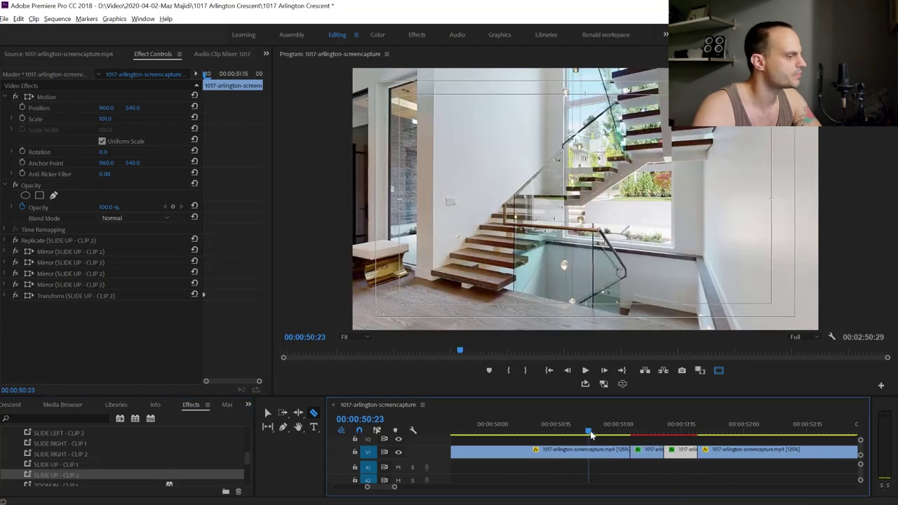
key(space)
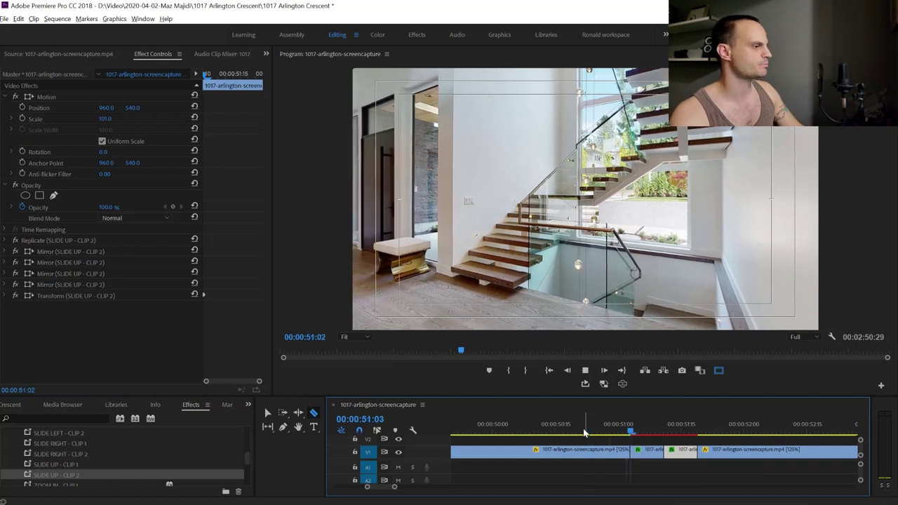
click(499, 430)
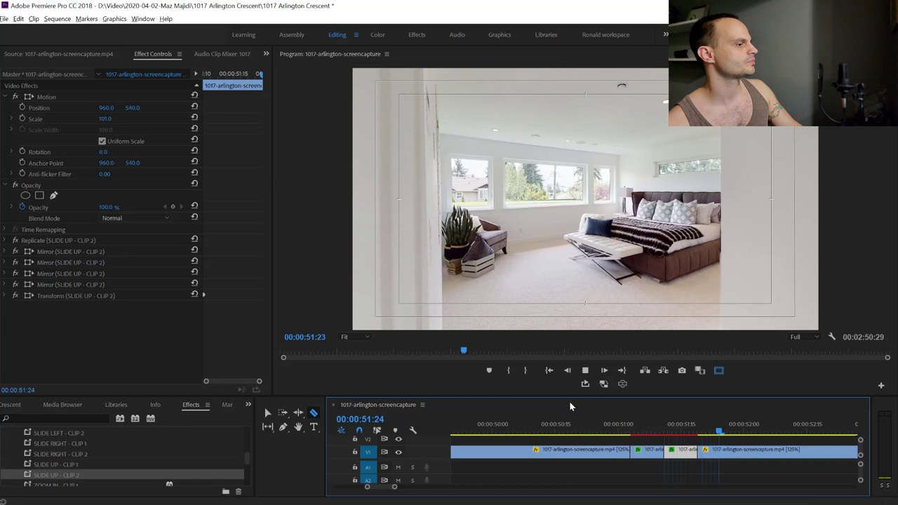
key(space)
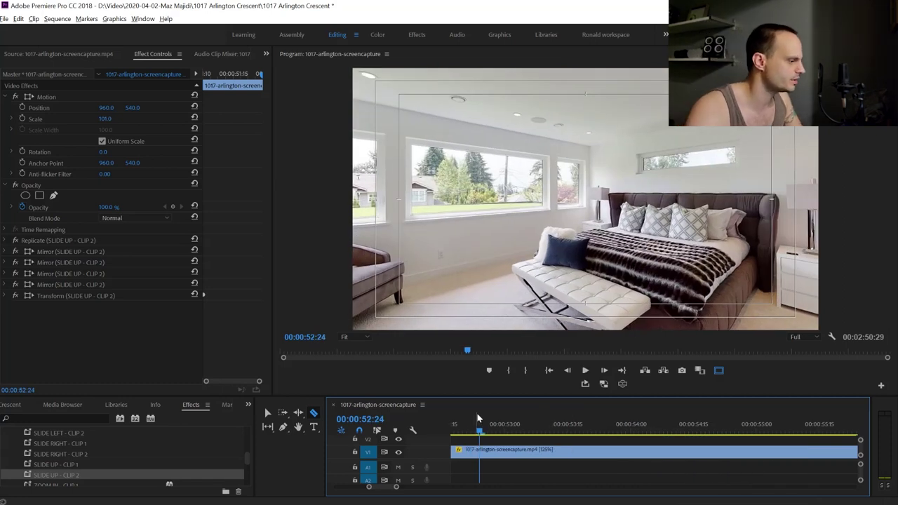
Scrub through the bedroom, bathroom and hallway footage to find the next cut point
key(minus)
key(minus)
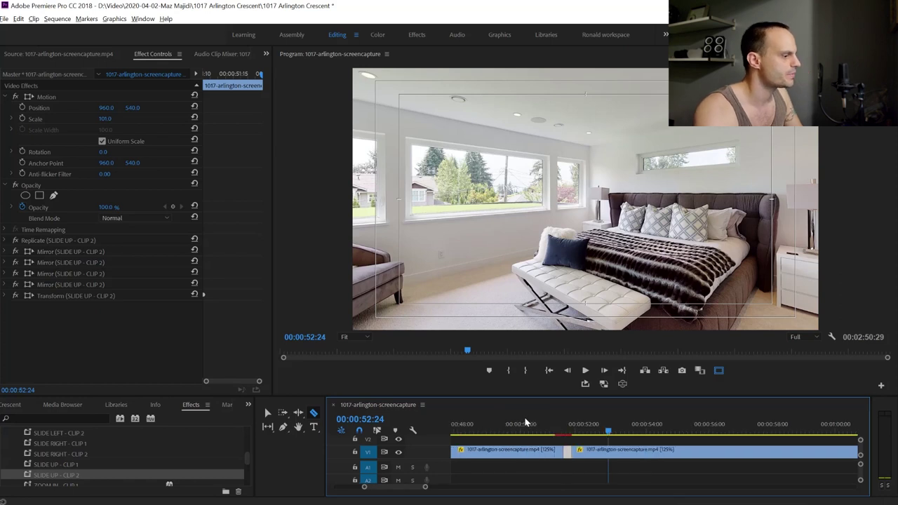
drag(609, 431, 741, 420)
key(space)
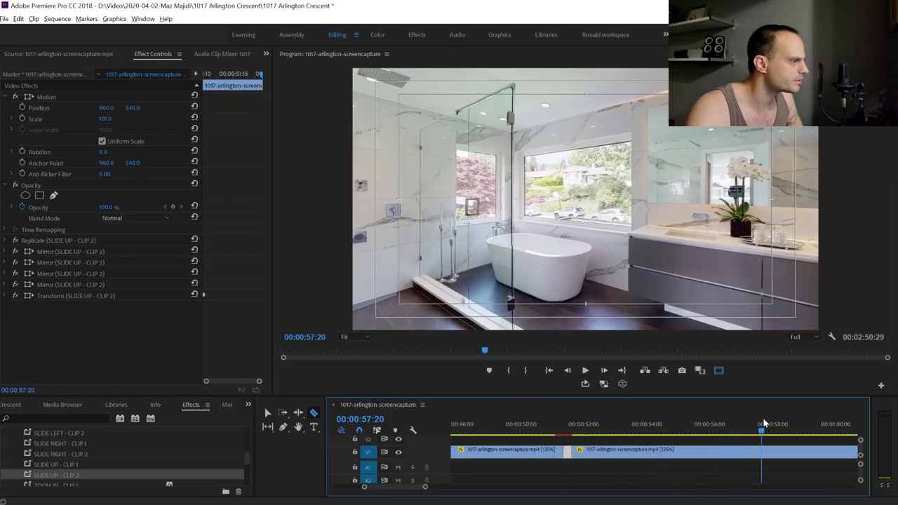
click(630, 426)
drag(705, 419, 808, 407)
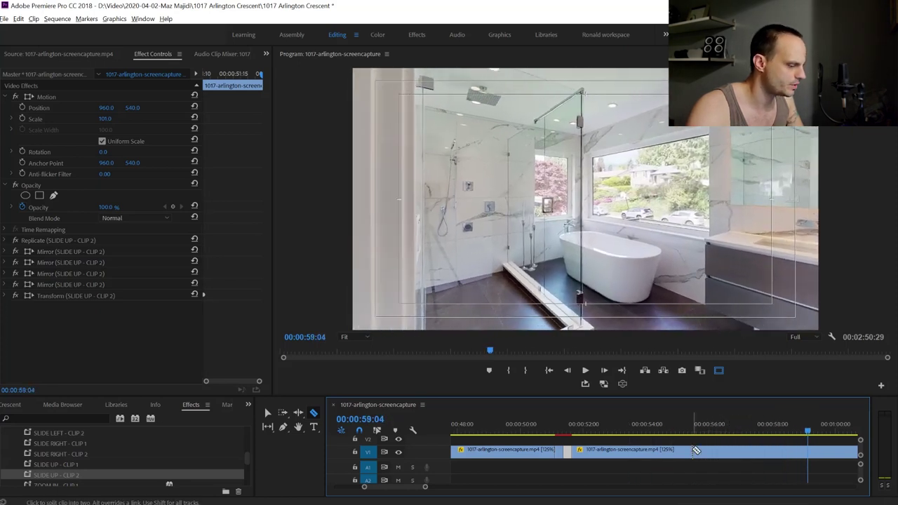
key(minus)
key(minus)
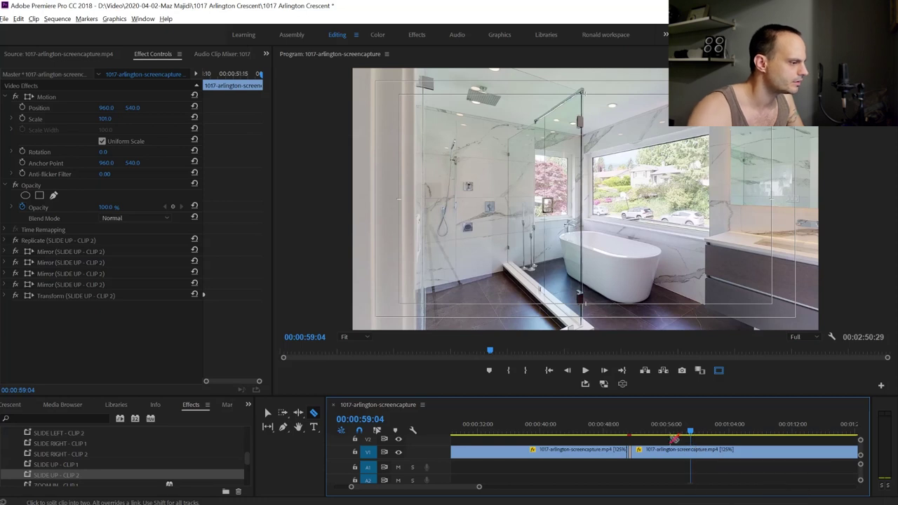
key(minus)
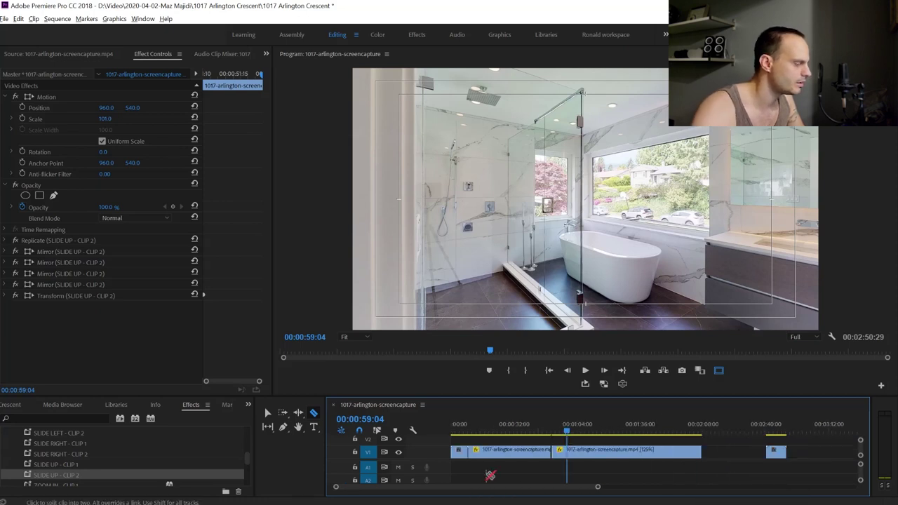
key(equal)
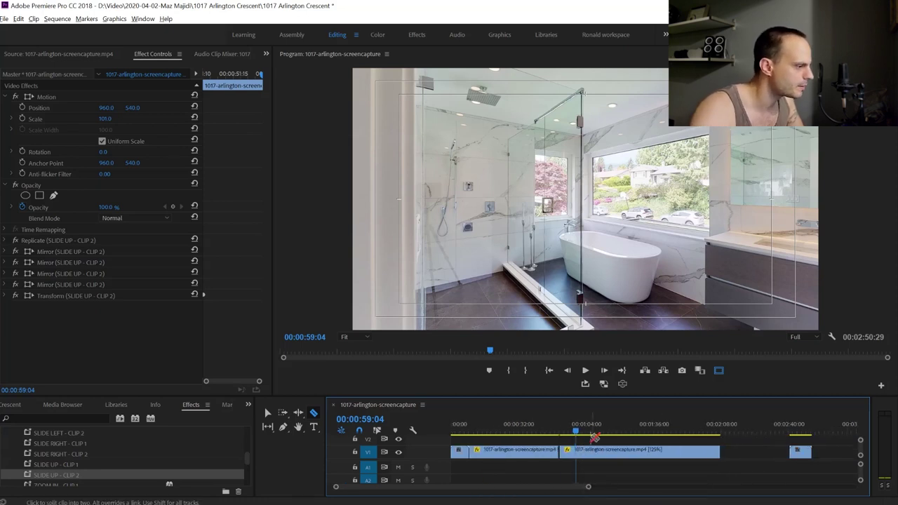
click(594, 435)
drag(594, 436, 618, 439)
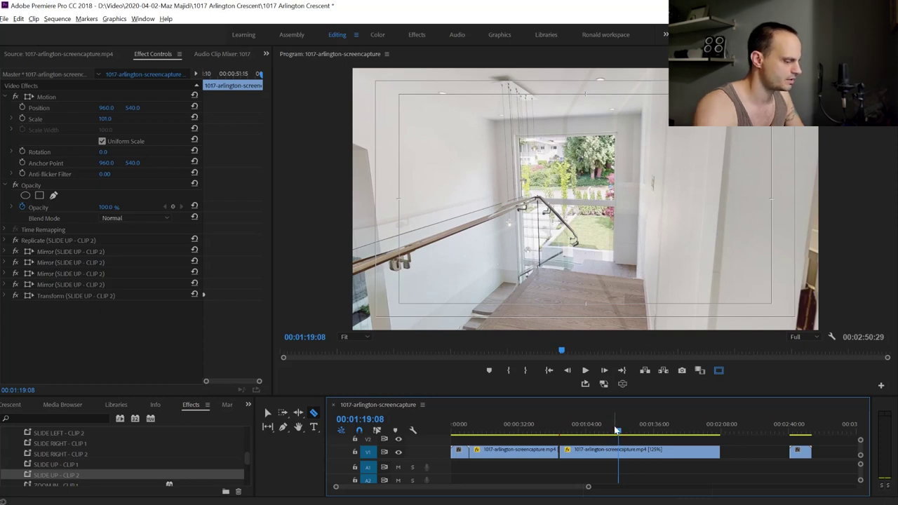
key(equal)
key(equal)
key(equal)
Cut the walkthrough at 00:01:19:09 and scrub ahead to the basement games room
click(653, 432)
key(ctrl+k)
drag(653, 435, 809, 442)
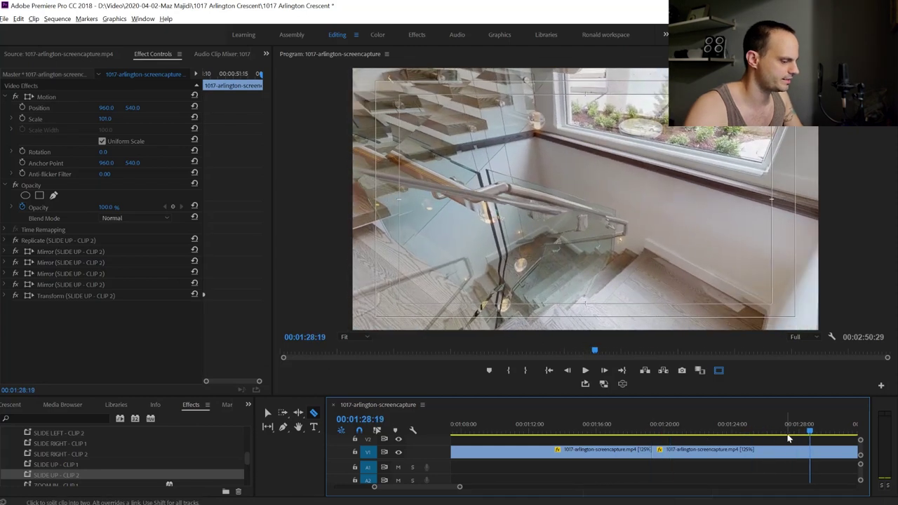
key(minus)
drag(730, 432, 772, 441)
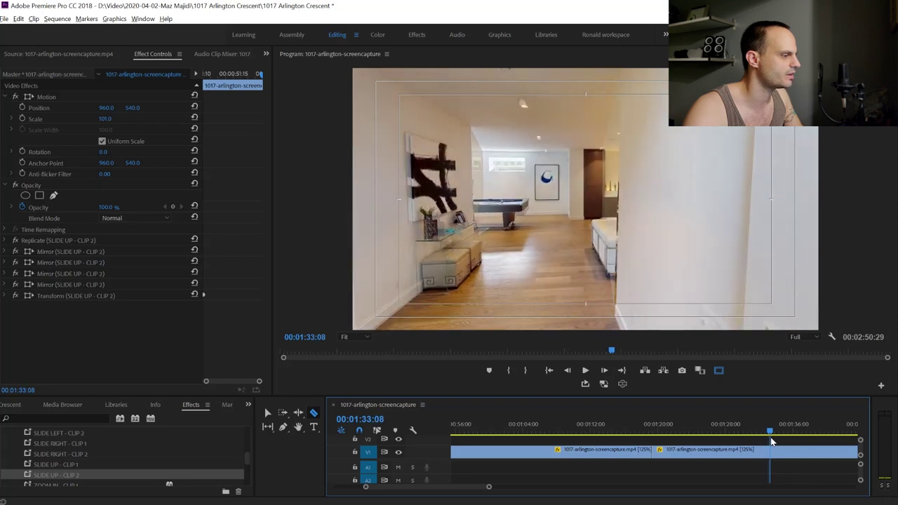
Cut the clip at 00:01:33:08 and delete the middle piece between the cuts
click(775, 457)
key(v)
click(737, 452)
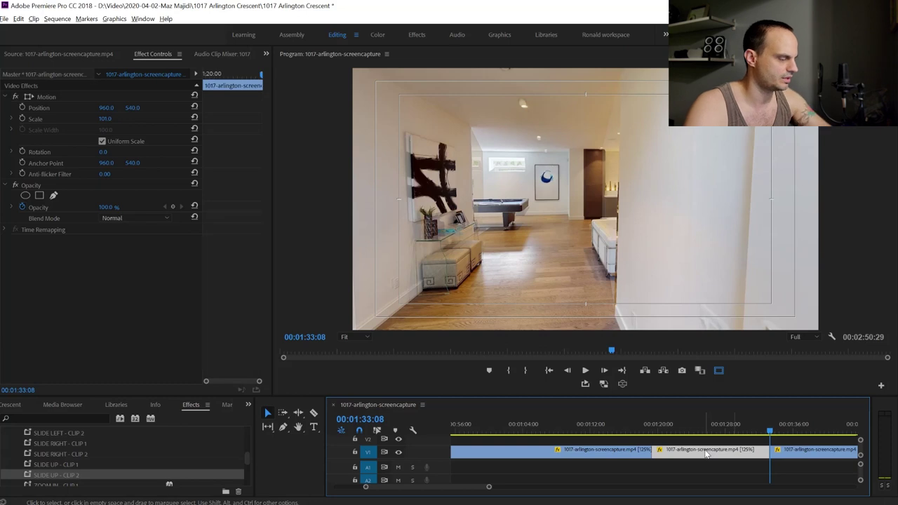
key(Delete)
key(Delete)
drag(645, 425, 653, 435)
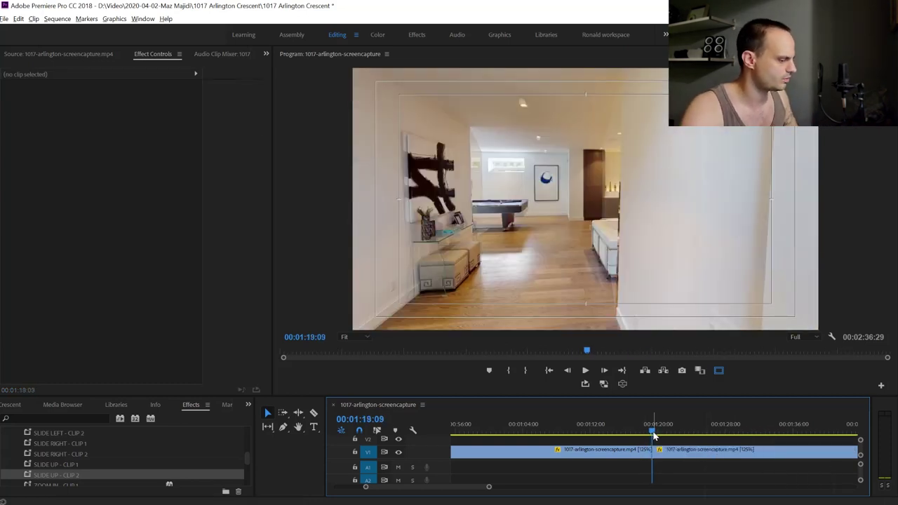
Razor the walkthrough at 00:01:19:00 and 00:01:19:16 around the new edit
key(=)
key(=)
key(Left)
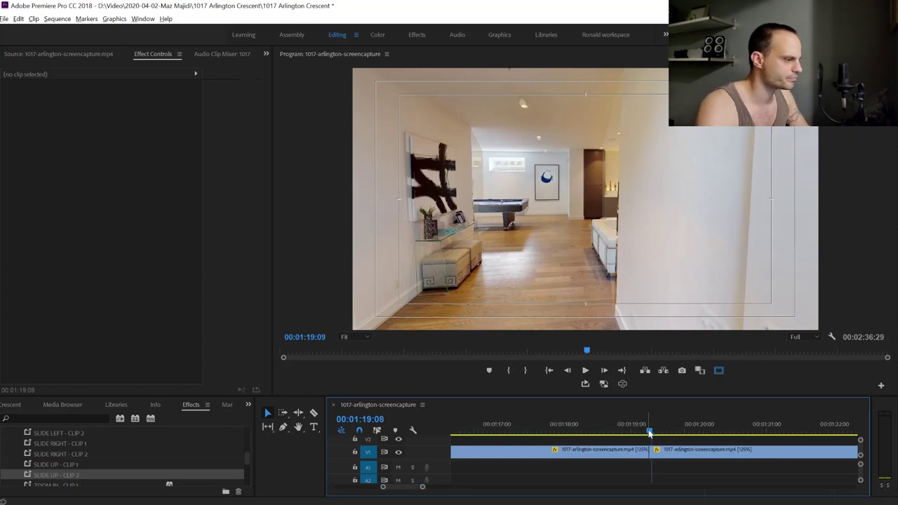
key(shift+Left)
key(shift+Left)
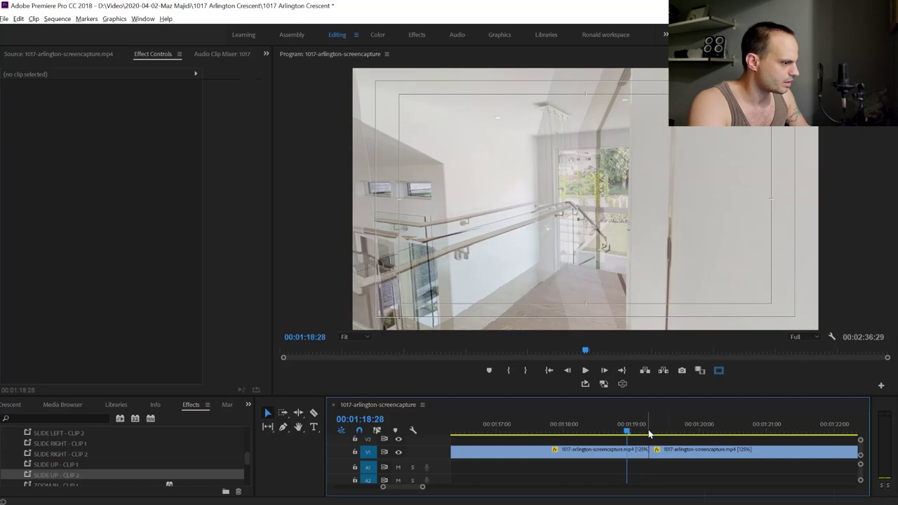
key(shift+Right)
key(shift+Right)
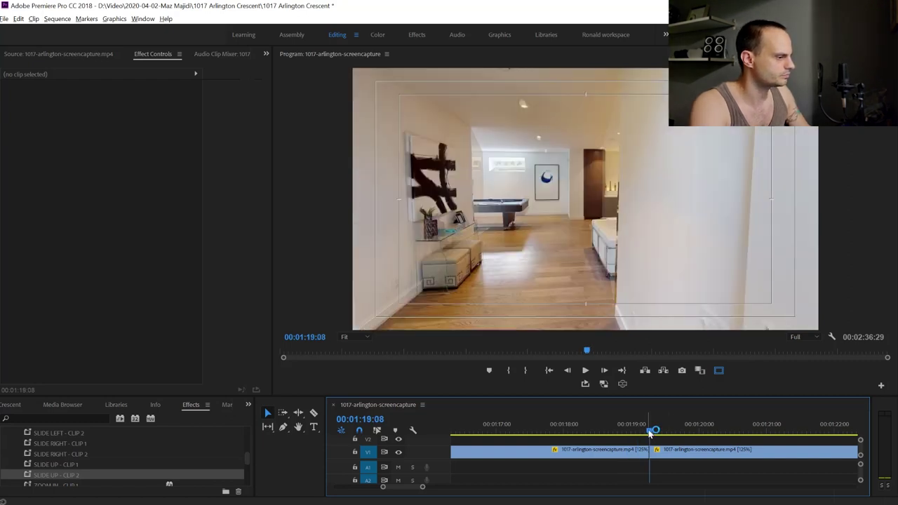
key(shift+Left)
key(Left)
key(Left)
key(Left)
key(c)
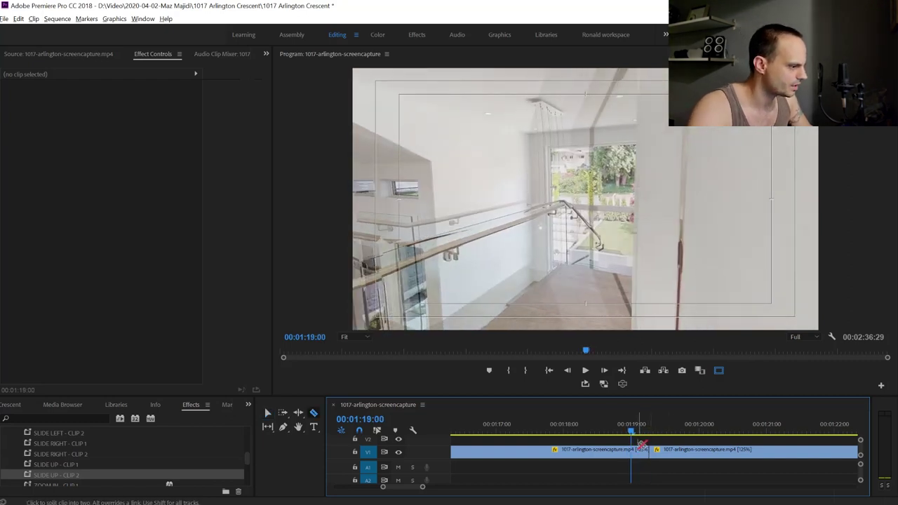
click(633, 448)
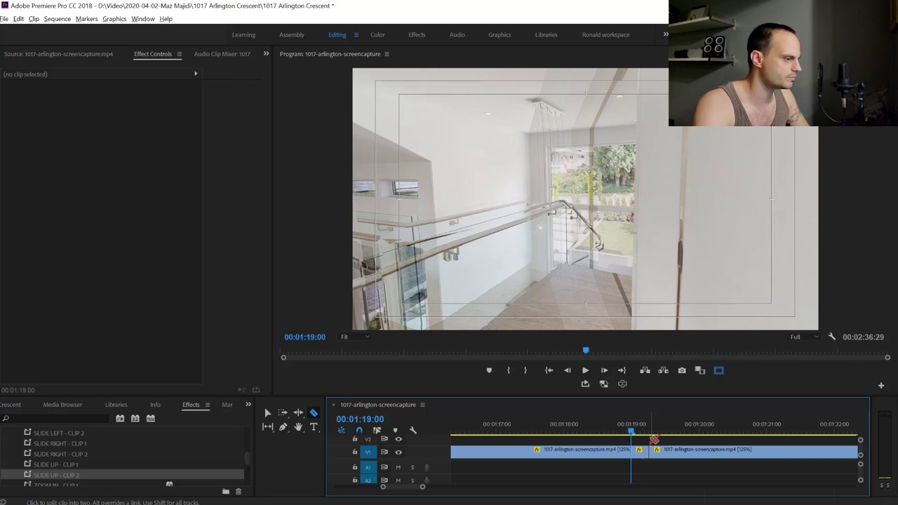
key(Up)
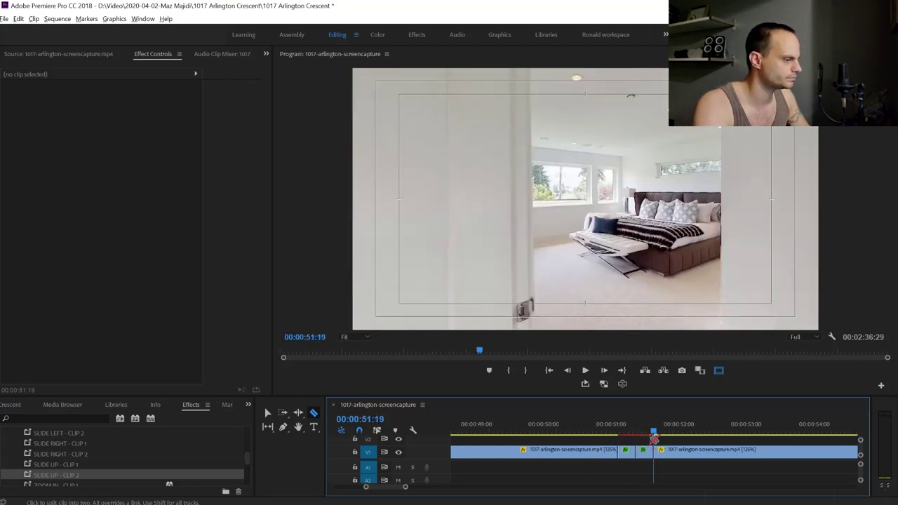
key(Down)
key(Down)
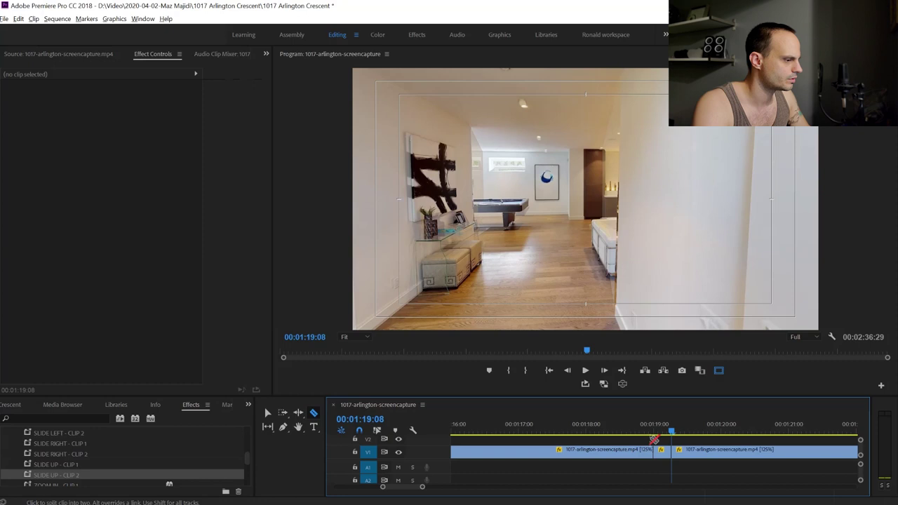
key(Right)
key(Right)
key(Right)
key(Right)
key(Right)
key(Right)
key(Right)
key(Right)
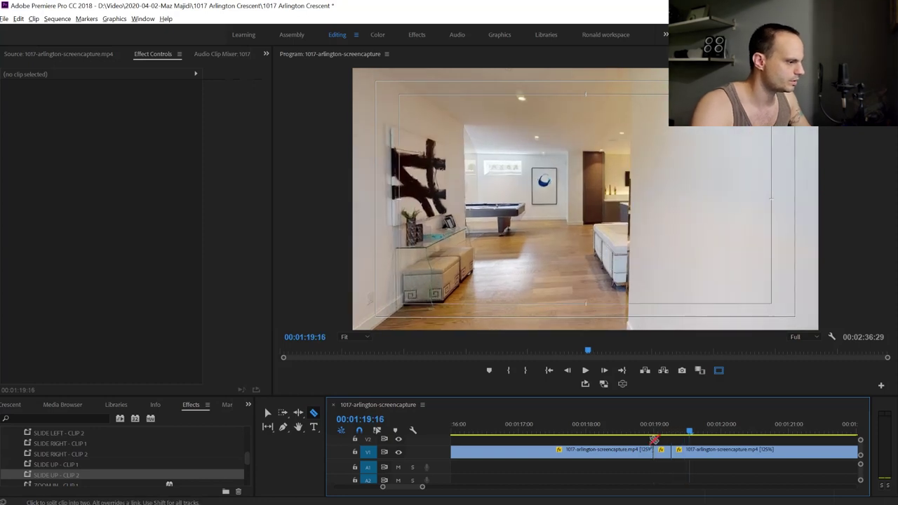
click(690, 450)
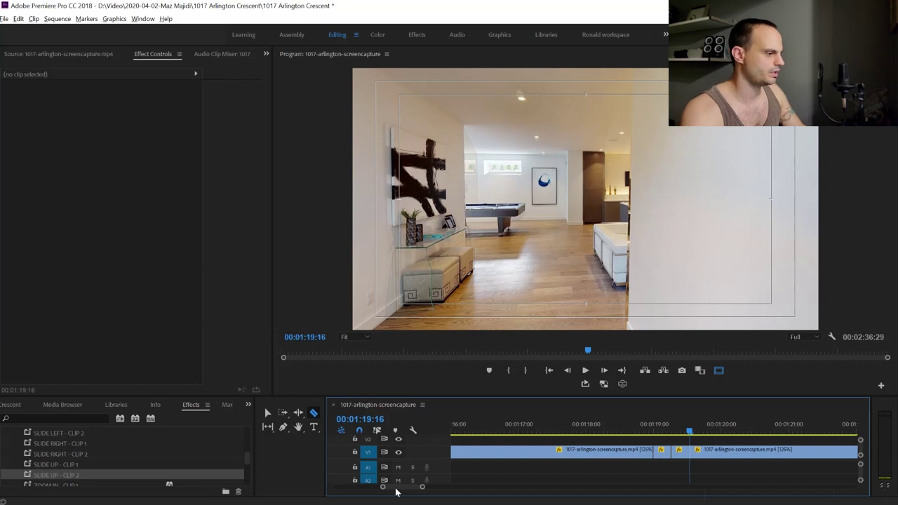
key(Left)
key(Left)
key(Left)
key(Left)
key(Left)
key(Left)
key(Left)
key(Left)
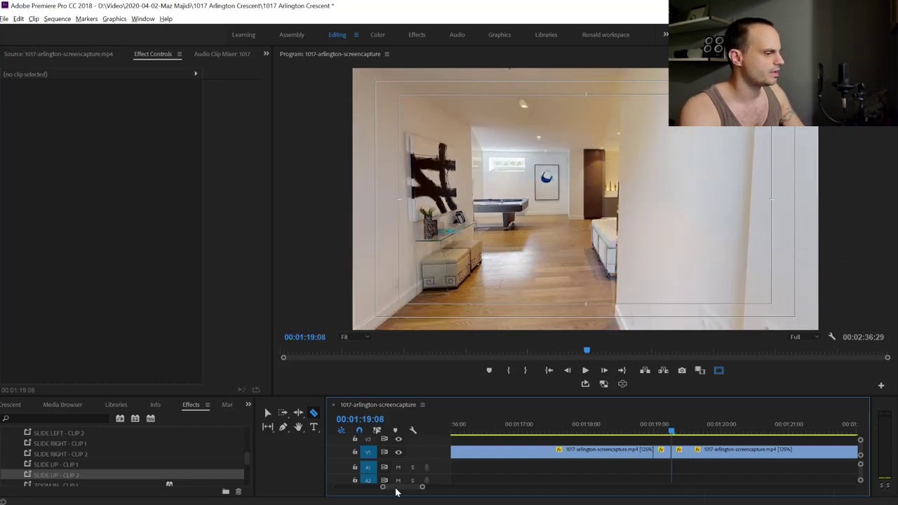
key(shift+k)
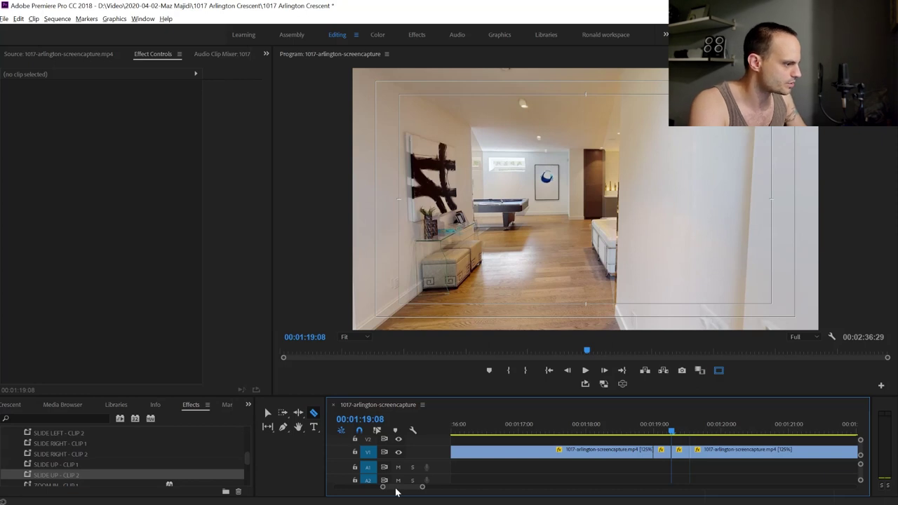
key(shift+Left)
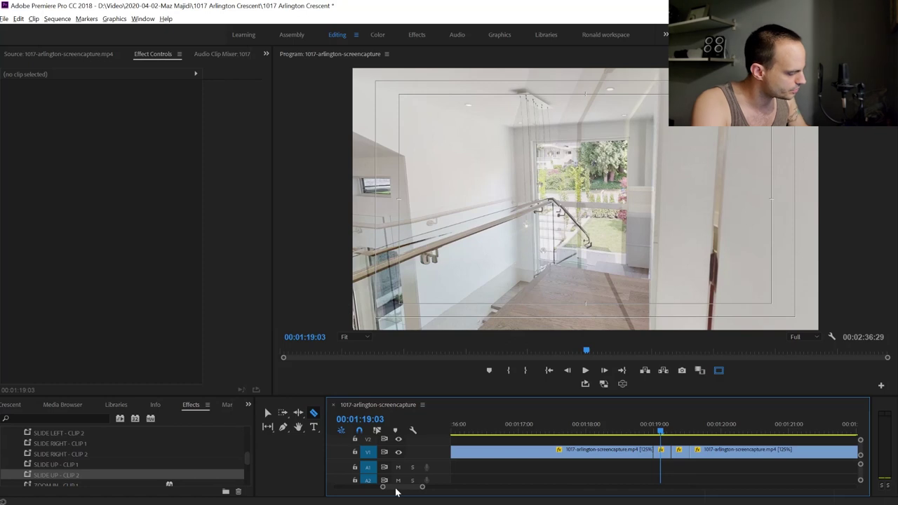
key(Left)
key(Left)
key(Left)
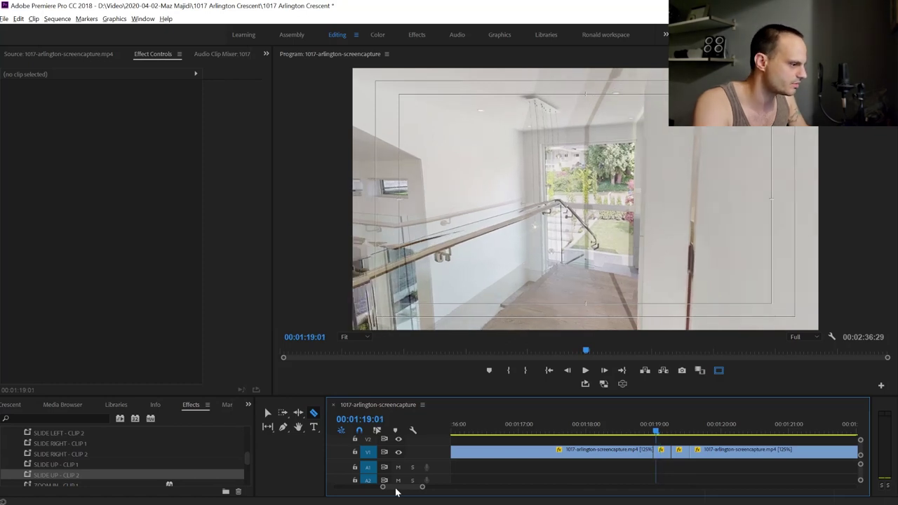
key(Right)
key(Right)
key(Right)
key(Right)
key(Right)
key(Right)
key(Right)
key(Right)
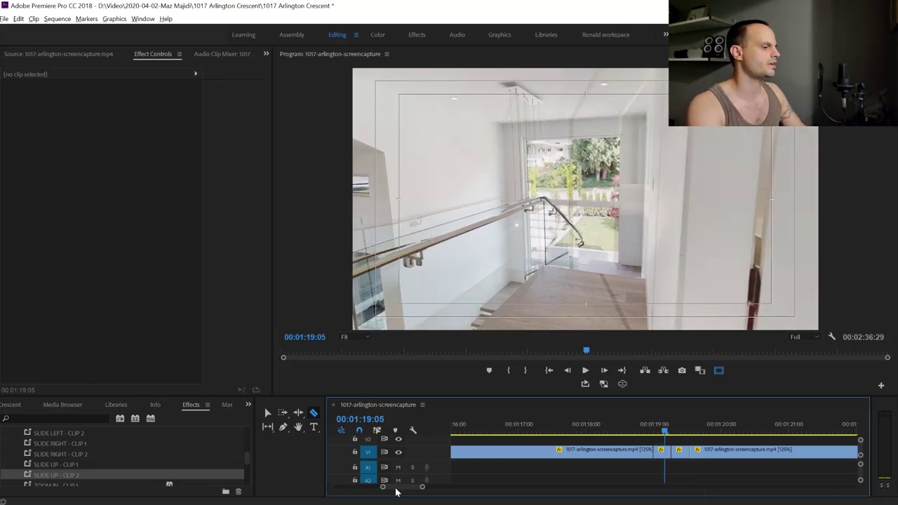
key(Right)
key(Right)
key(Right)
key(Right)
key(Right)
key(Right)
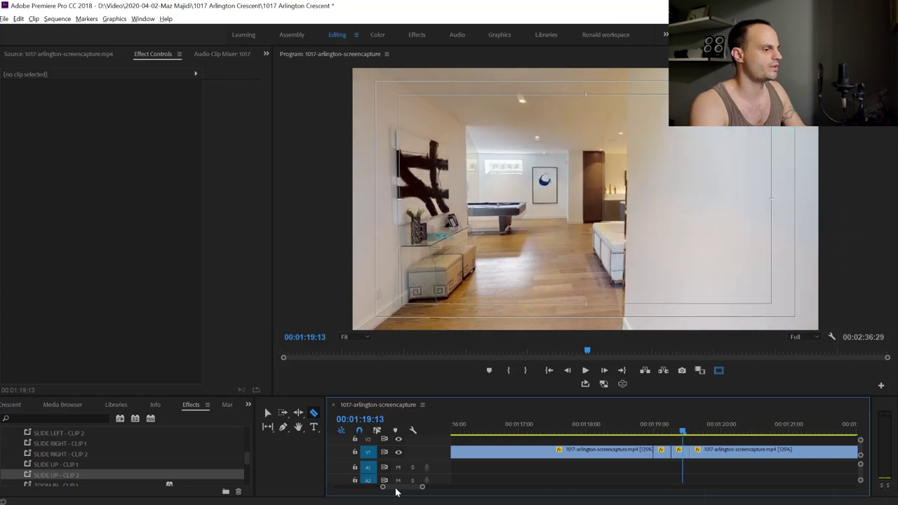
key(Left)
key(Left)
key(Left)
key(Left)
key(Left)
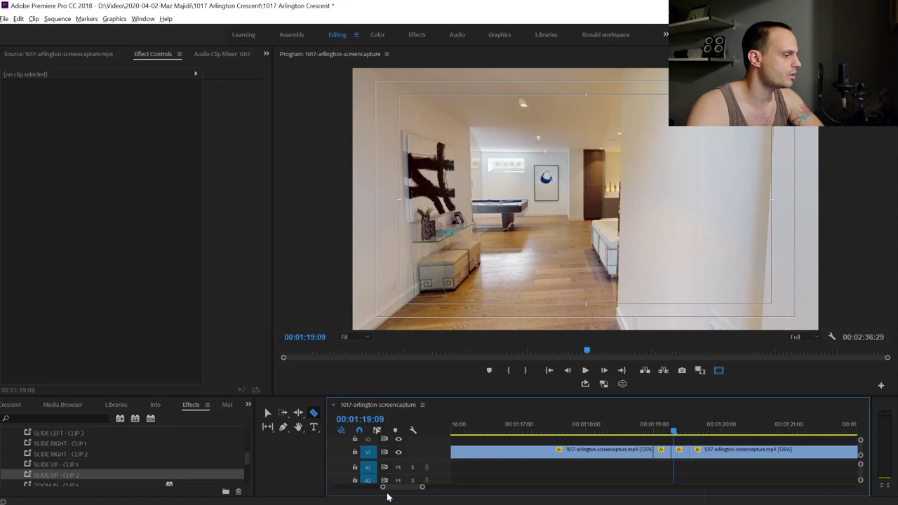
Apply SLIDE DOWN - CLIP 1 and SLIDE DOWN - CLIP 2 to the pieces at the cut and preview
scroll(62, 453, up, 1)
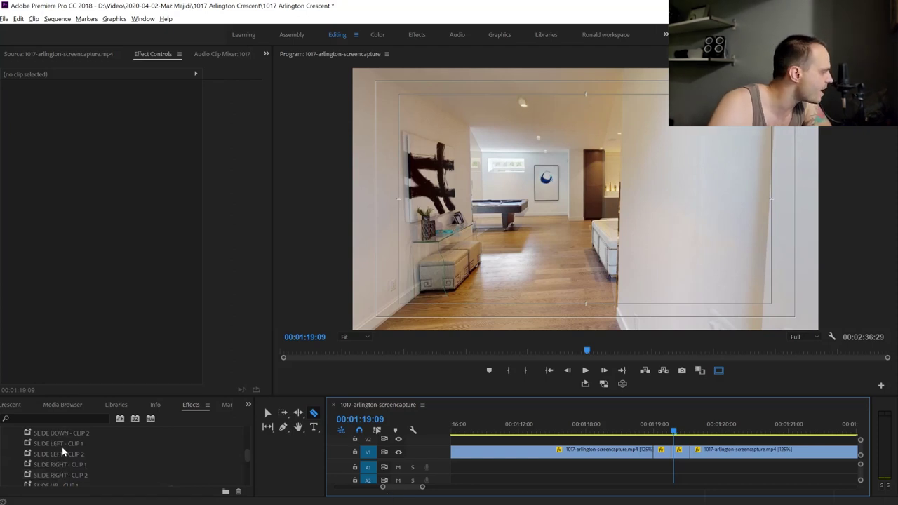
scroll(43, 435, up, 1)
drag(60, 445, 661, 453)
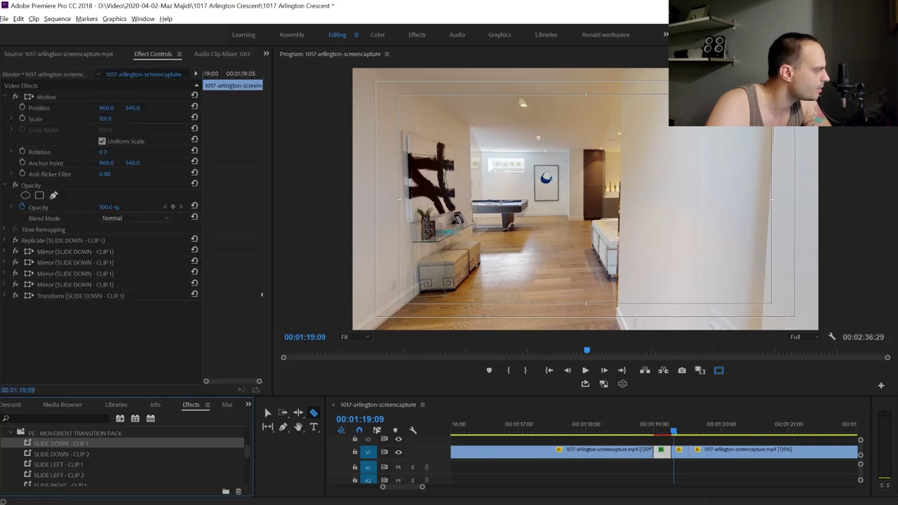
drag(56, 457, 530, 433)
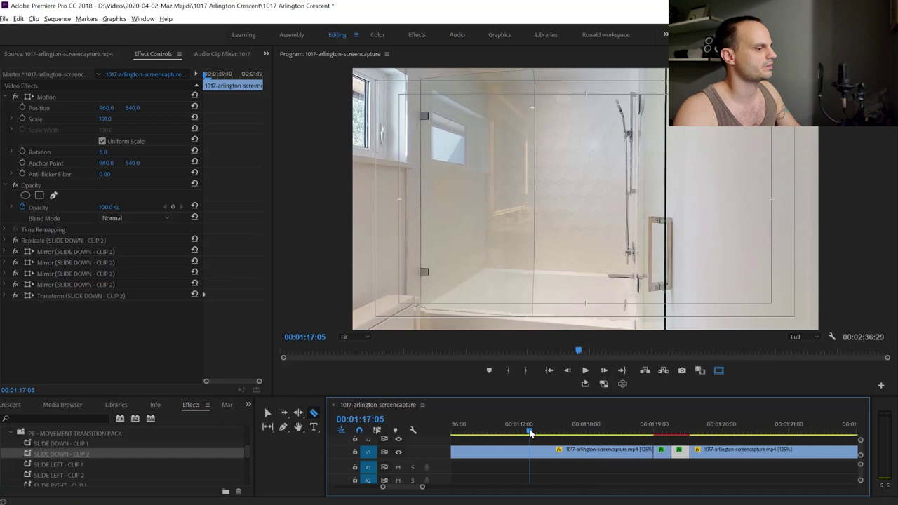
key(space)
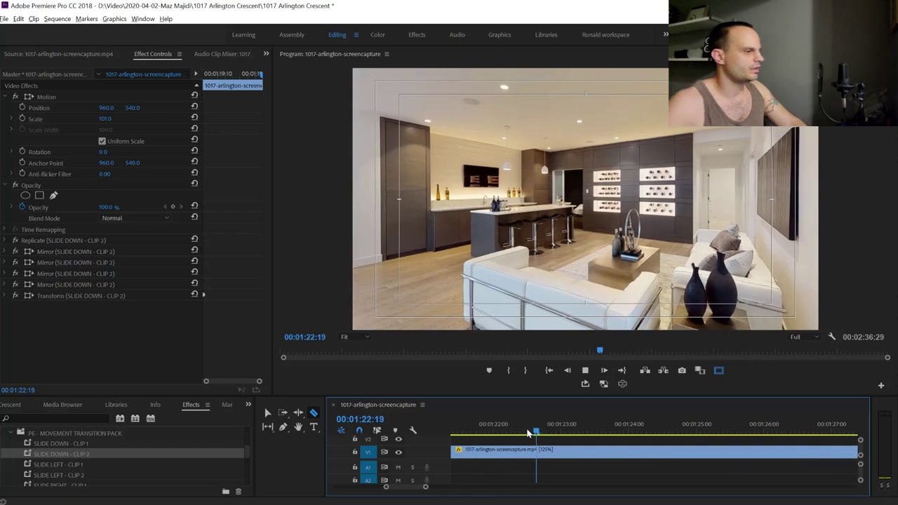
key(space)
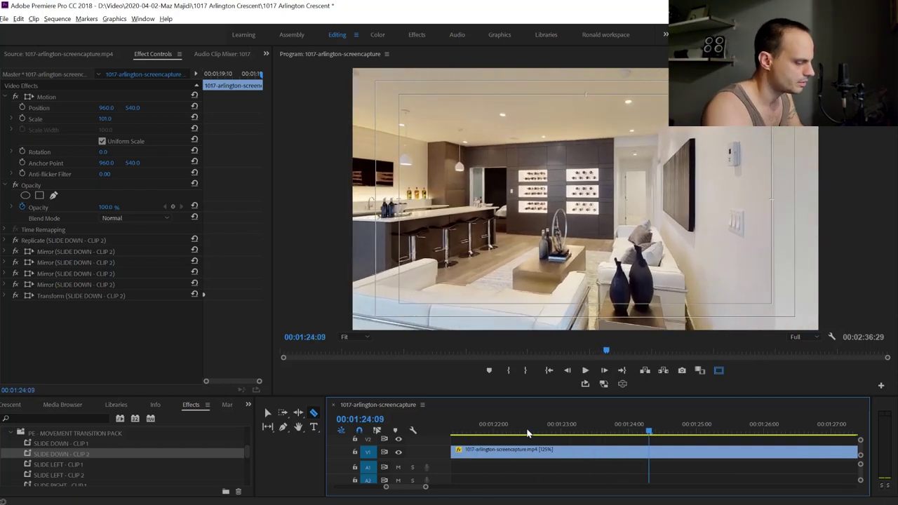
Zoom the timeline out and preview the walkthrough from 00:01:26:07 to 00:01:38:01
key(minus)
key(minus)
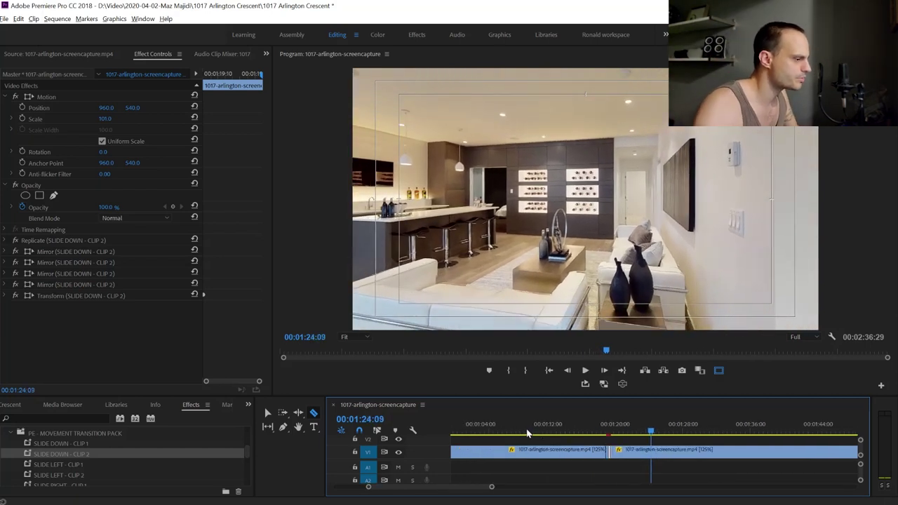
click(665, 430)
drag(664, 430, 827, 426)
key(minus)
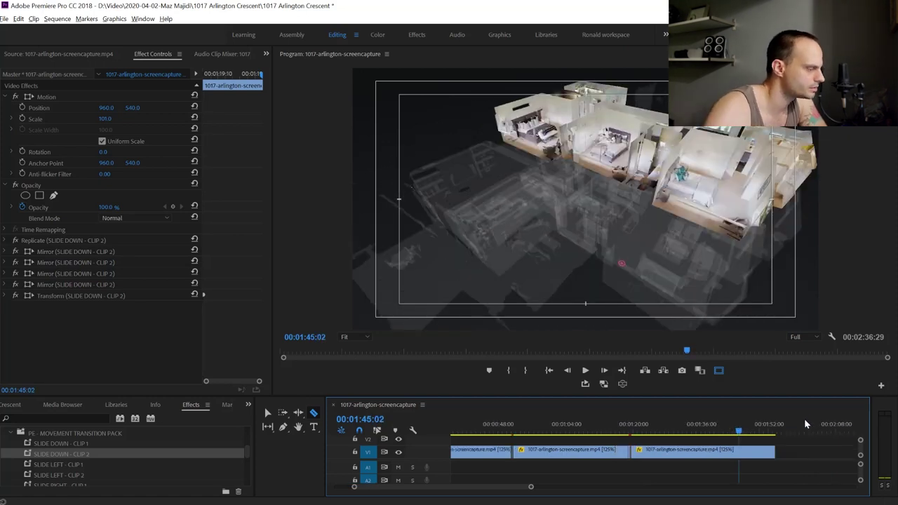
Locate frame 00:01:53:07 near the end of the walkthrough
drag(741, 433, 774, 435)
key(=)
key(=)
key(=)
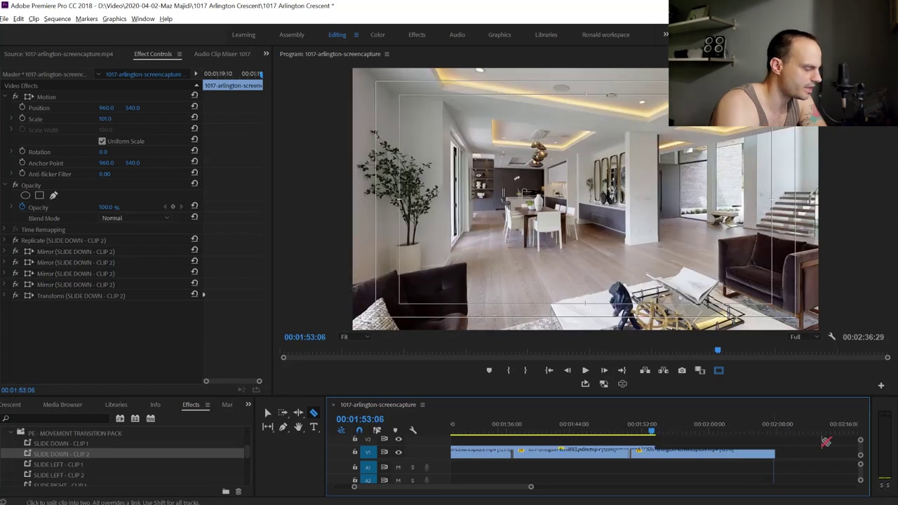
key(Right)
key(Right)
key(Left)
key(Left)
key(Right)
key(Right)
key(Right)
key(Right)
key(Left)
key(Left)
key(Left)
key(Left)
key(Left)
key(Right)
key(Right)
key(Left)
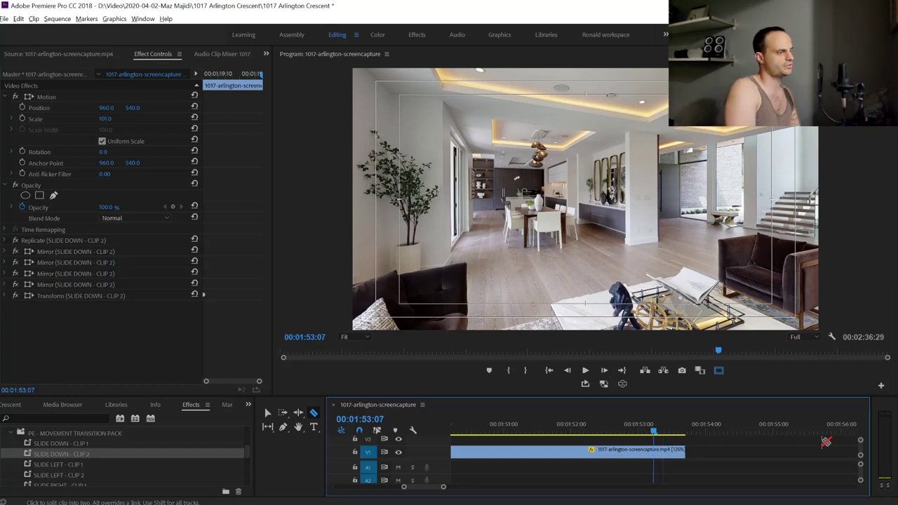
key(Right)
key(Left)
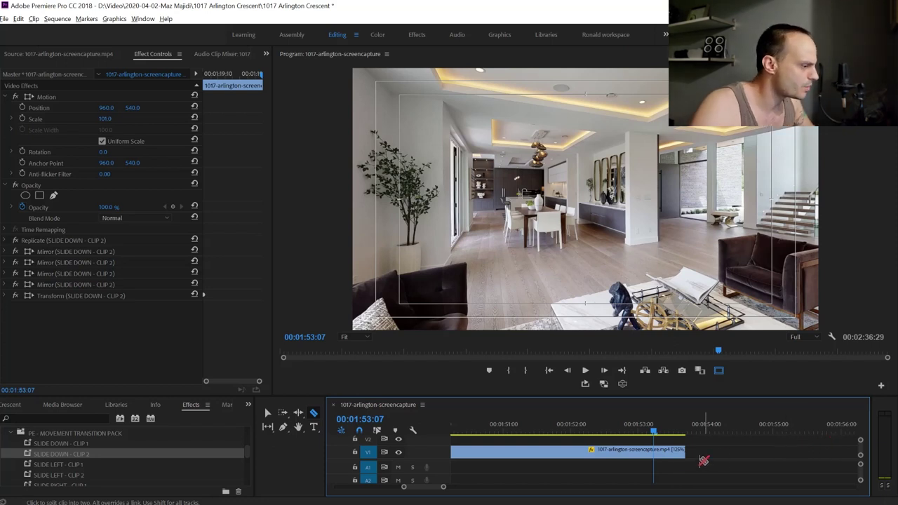
Trim and split the walkthrough at 00:01:53:07, deleting the leftover trailing clip
key(v)
drag(681, 450, 688, 450)
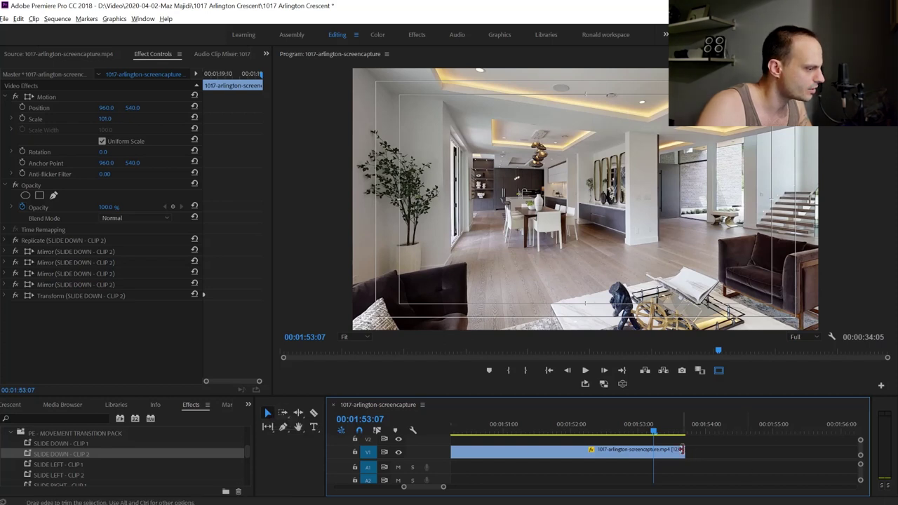
drag(680, 450, 711, 452)
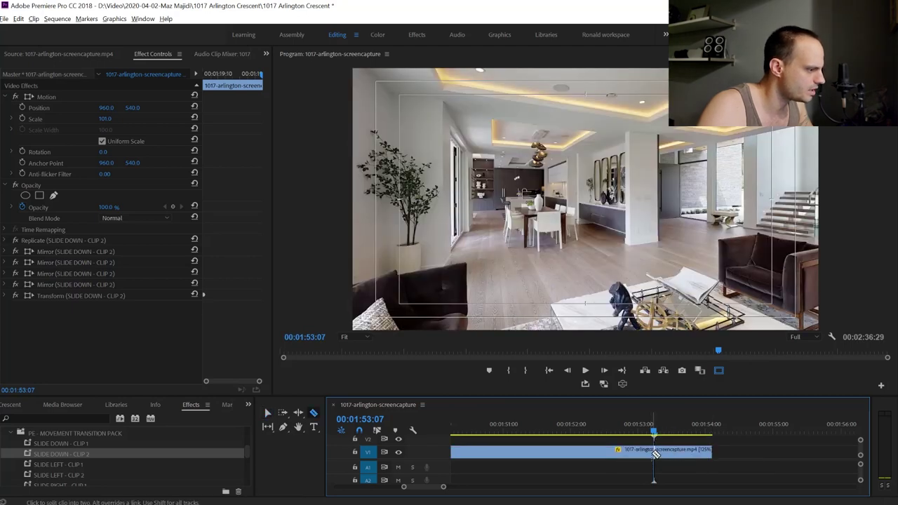
key(ctrl+k)
click(676, 454)
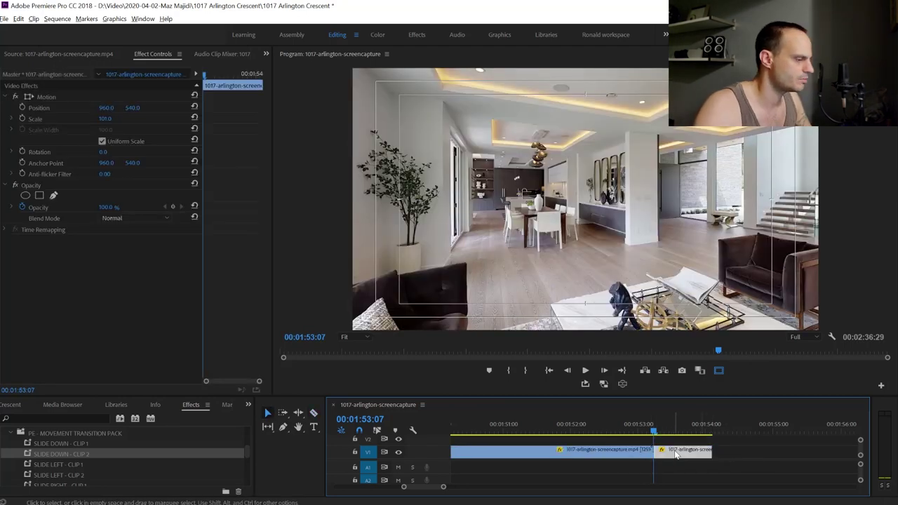
key(Delete)
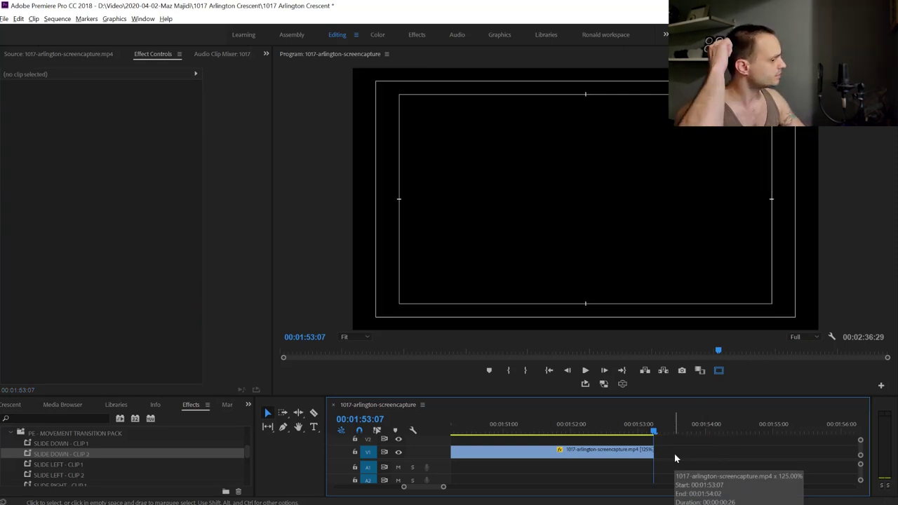
Step to the walkthrough's final frame, 00:01:53:06, confirming black follows it
key(Left)
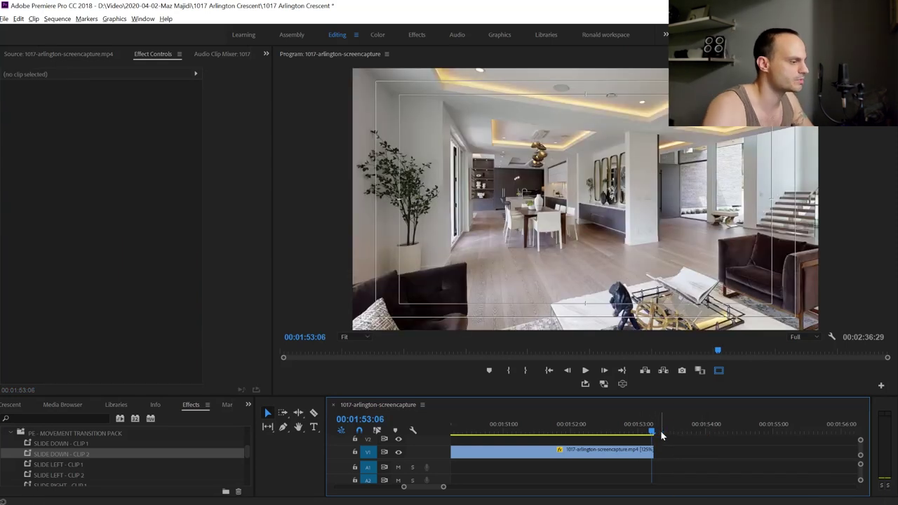
key(Right)
key(Left)
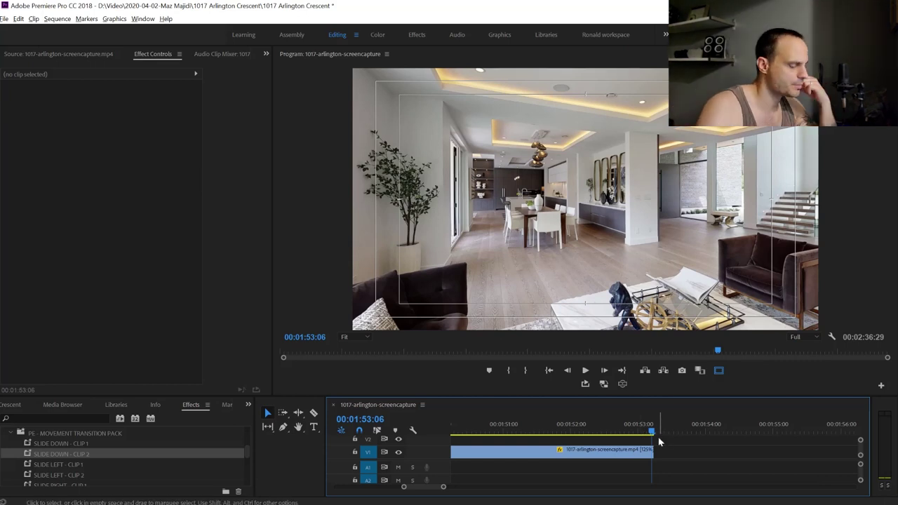
key(Right)
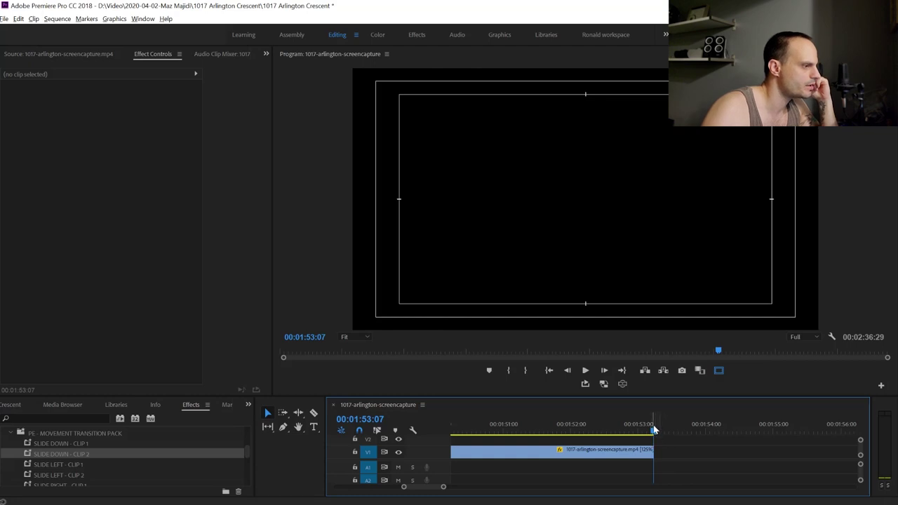
key(Left)
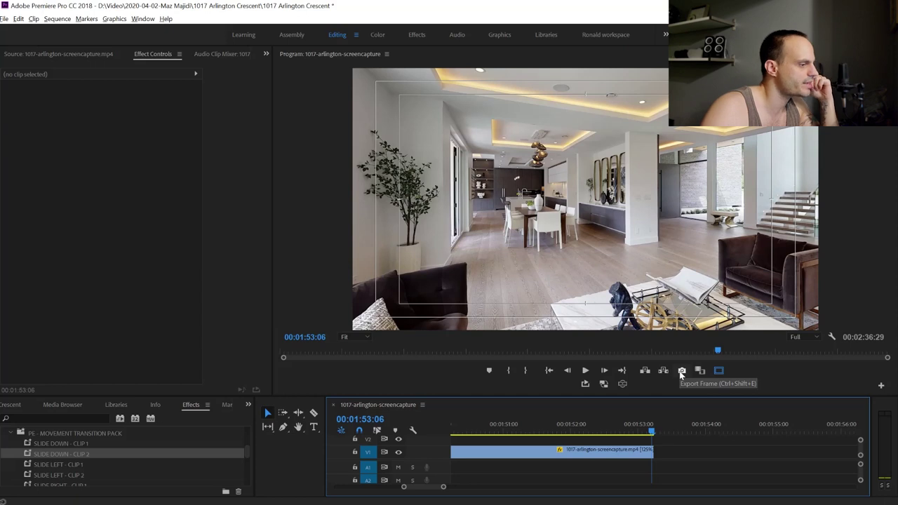
click(682, 374)
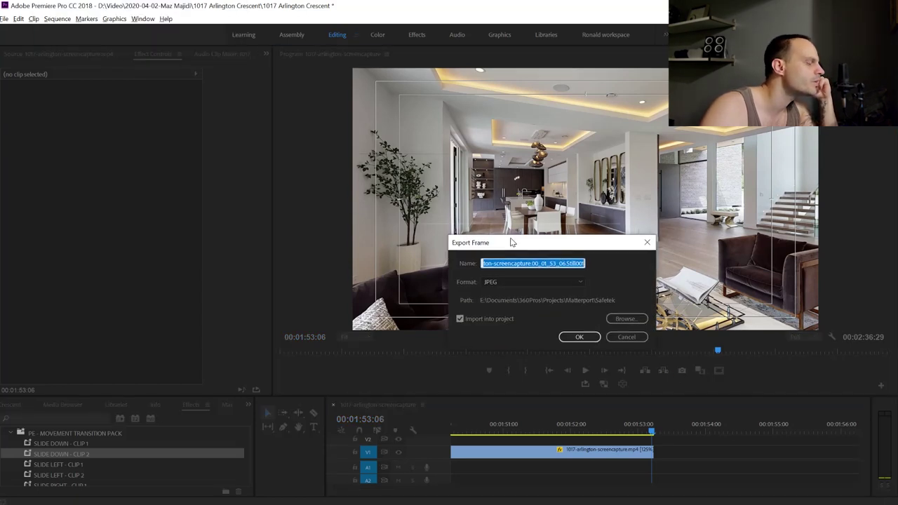
drag(532, 249, 410, 226)
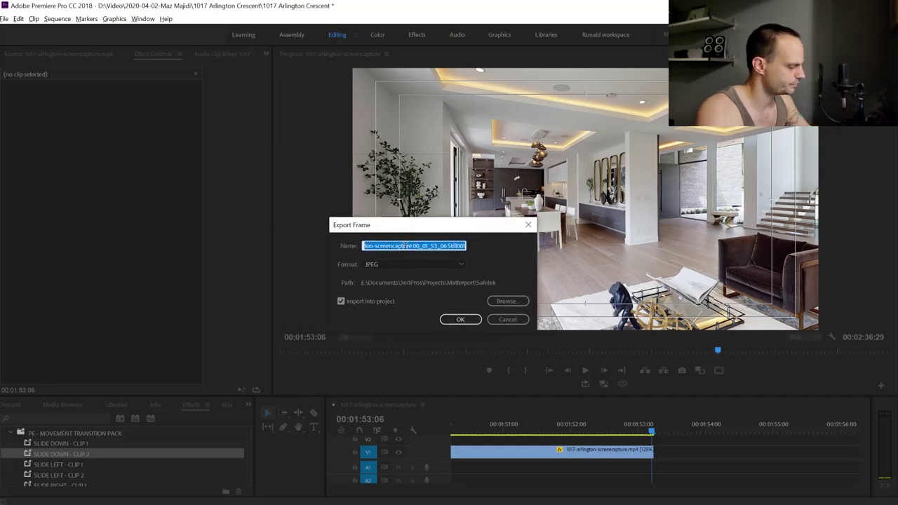
text(end cl)
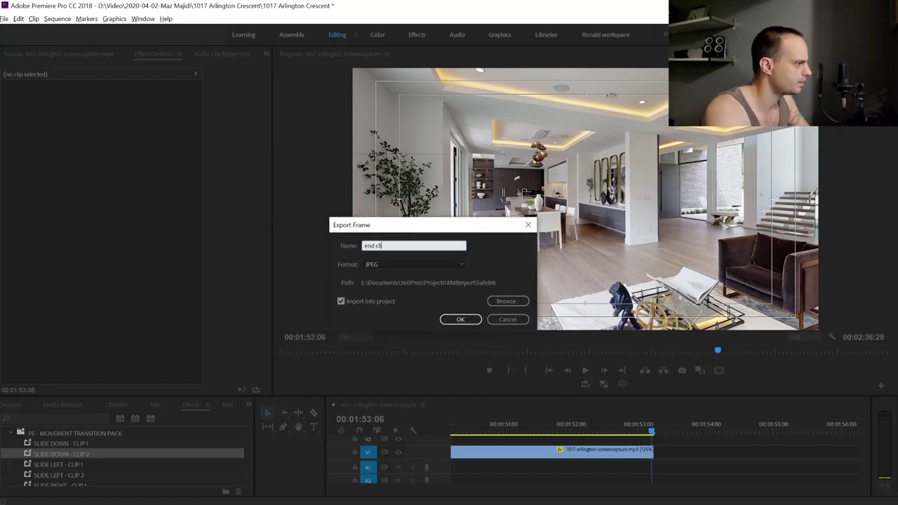
text(ip)
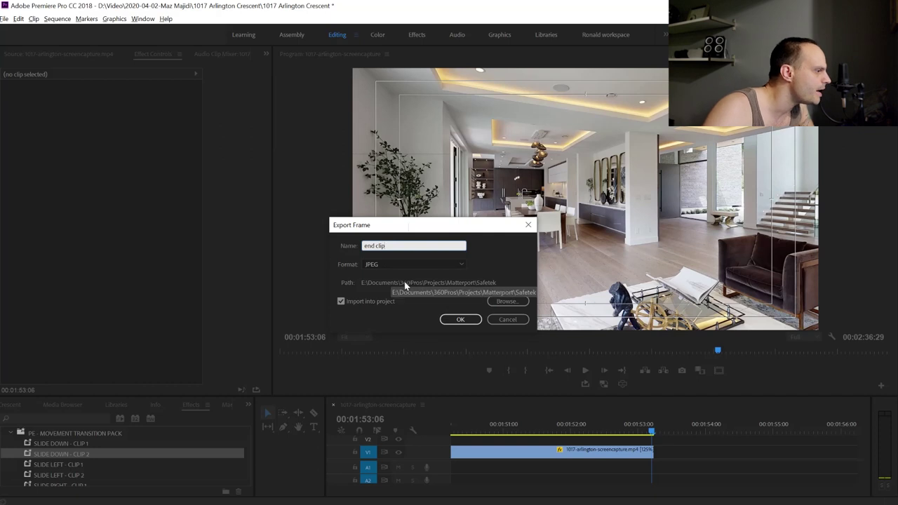
click(507, 302)
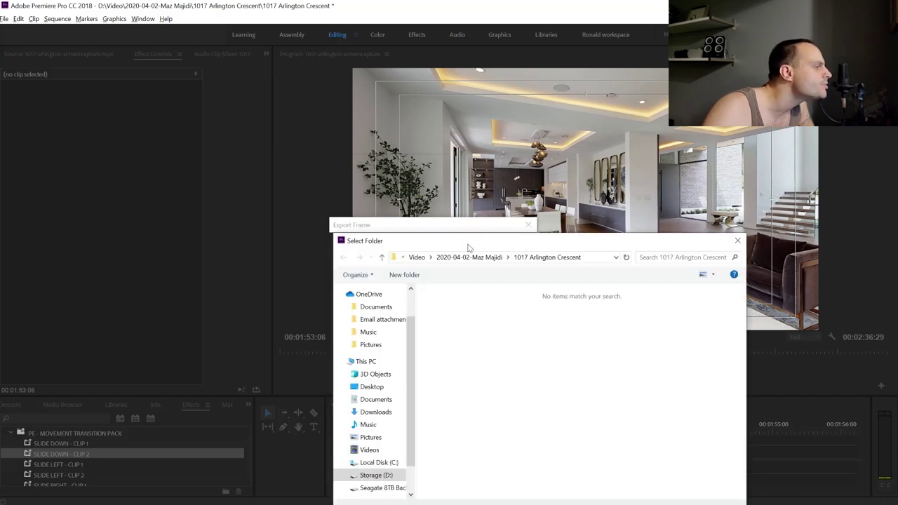
click(451, 197)
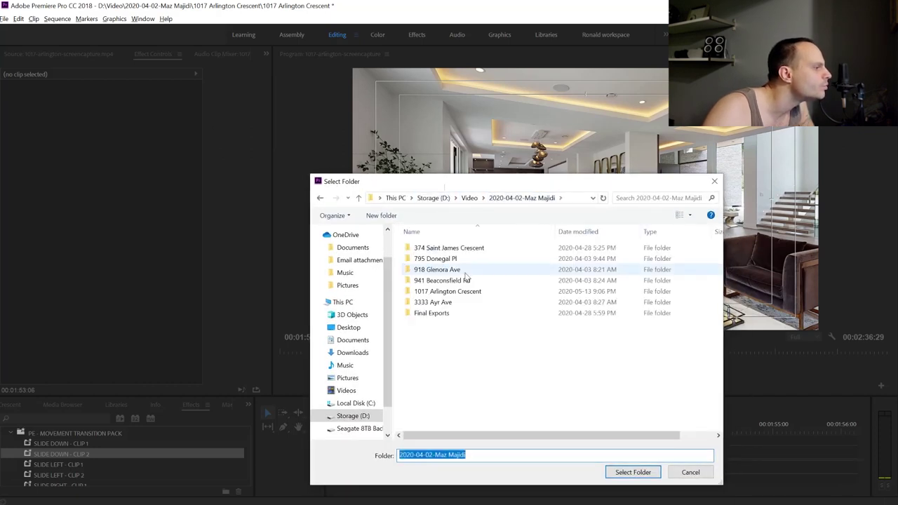
double_click(434, 293)
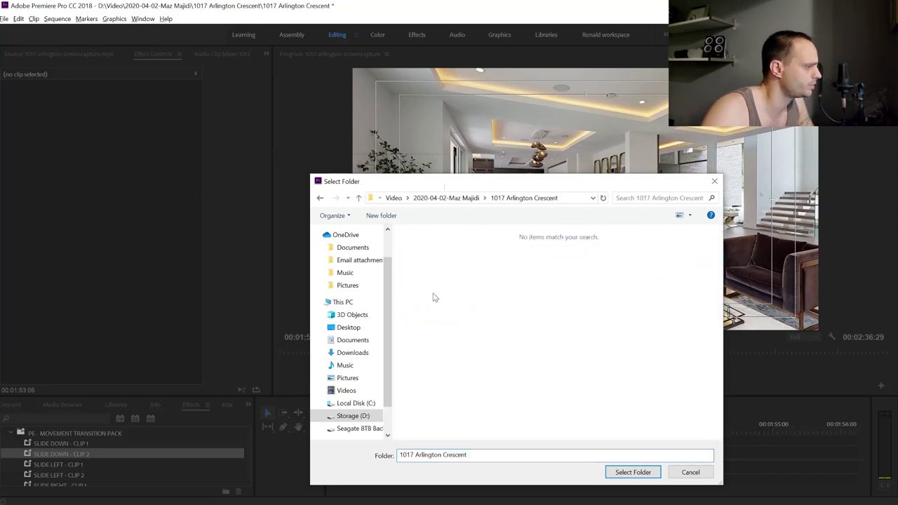
click(623, 473)
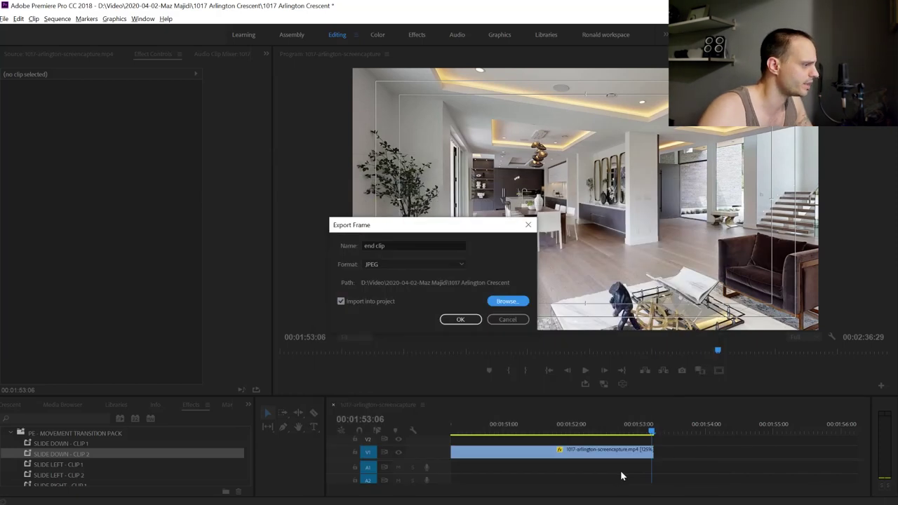
Export the still with Import into Project enabled, then show the project's media list
click(341, 302)
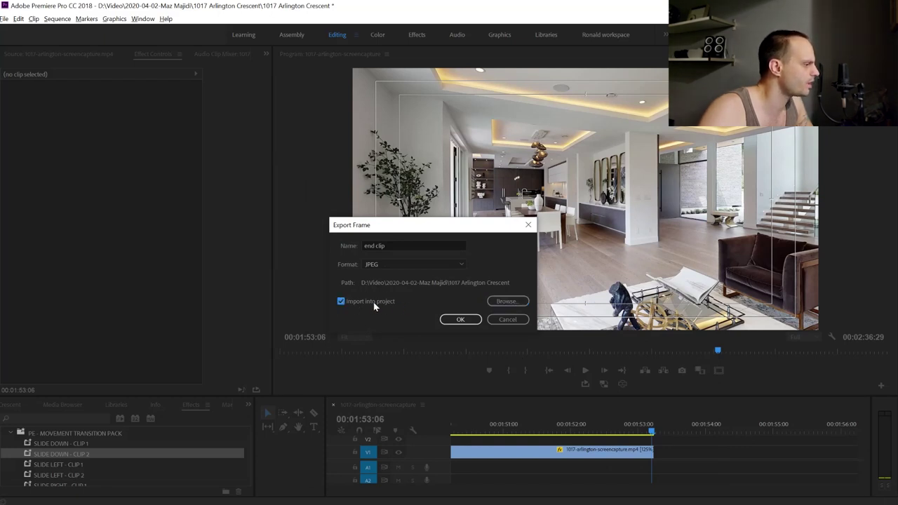
click(460, 319)
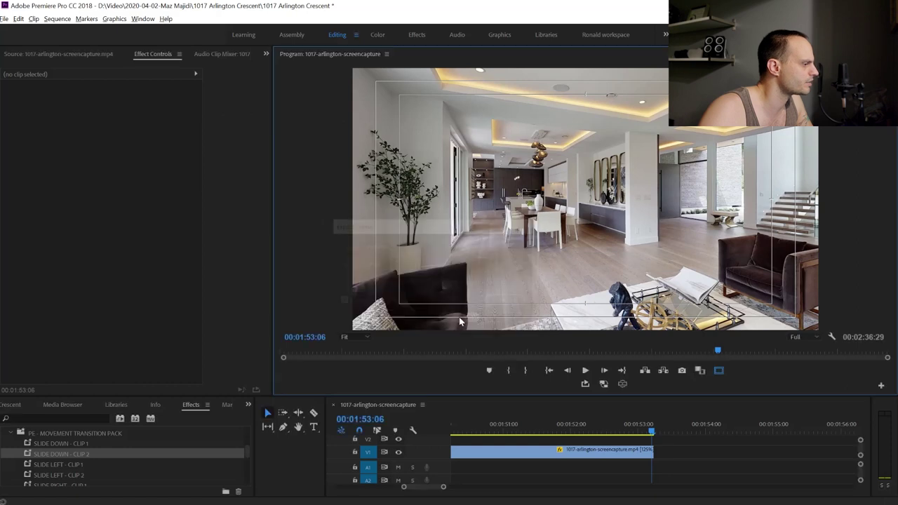
click(249, 406)
click(265, 415)
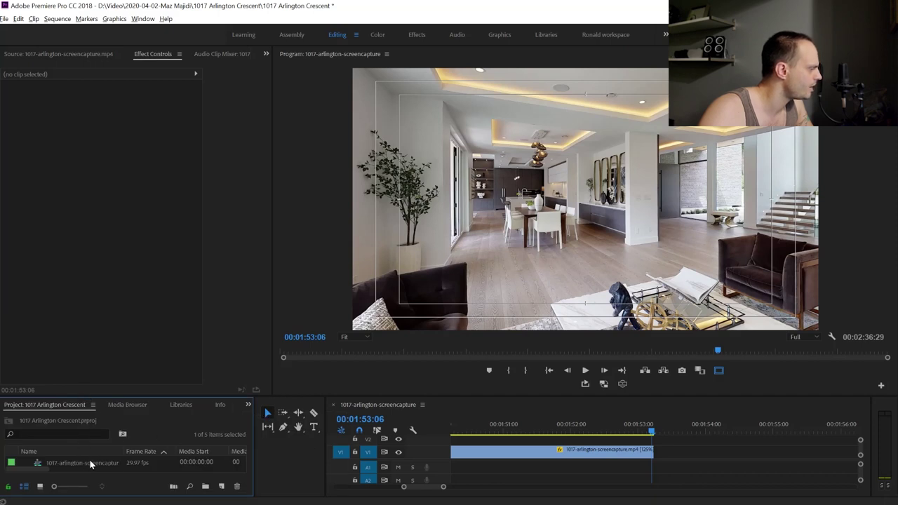
Place end clip.jpg on V1 right after the walkthrough and scrub to 00:01:53:20
scroll(93, 457, down, 2)
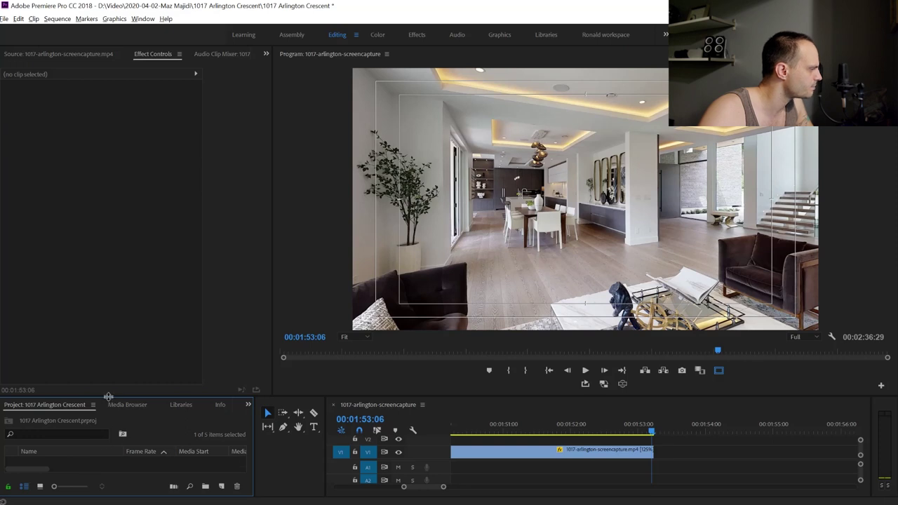
drag(109, 396, 109, 327)
drag(59, 397, 670, 426)
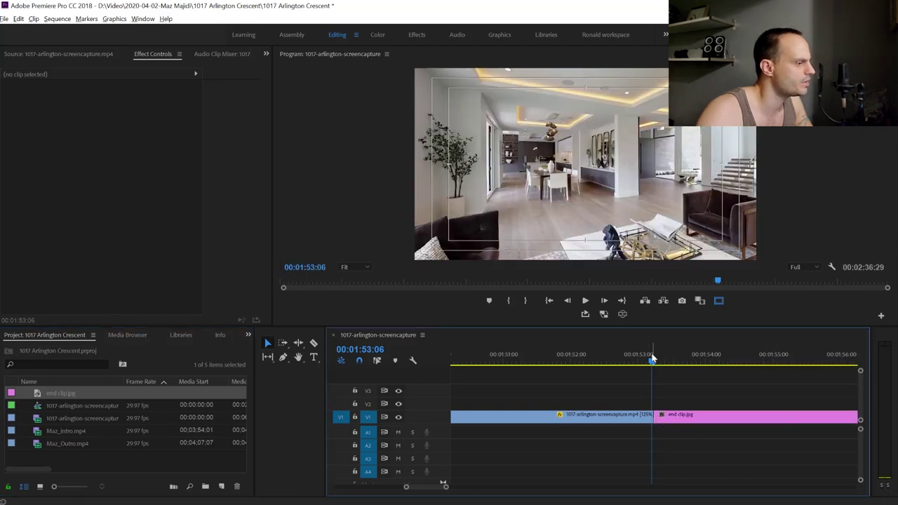
drag(650, 363, 741, 381)
Razor end clip.jpg at the playhead and delete the leftover portion
key(c)
click(744, 416)
key(v)
click(769, 417)
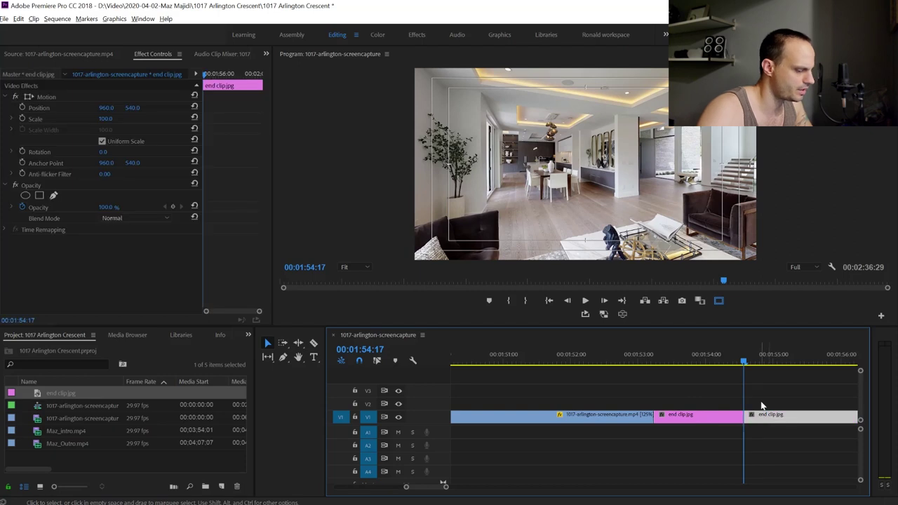
key(Delete)
Replay the walkthrough ending, shorten the still by a few frames, and fit the sequence
click(577, 363)
key(space)
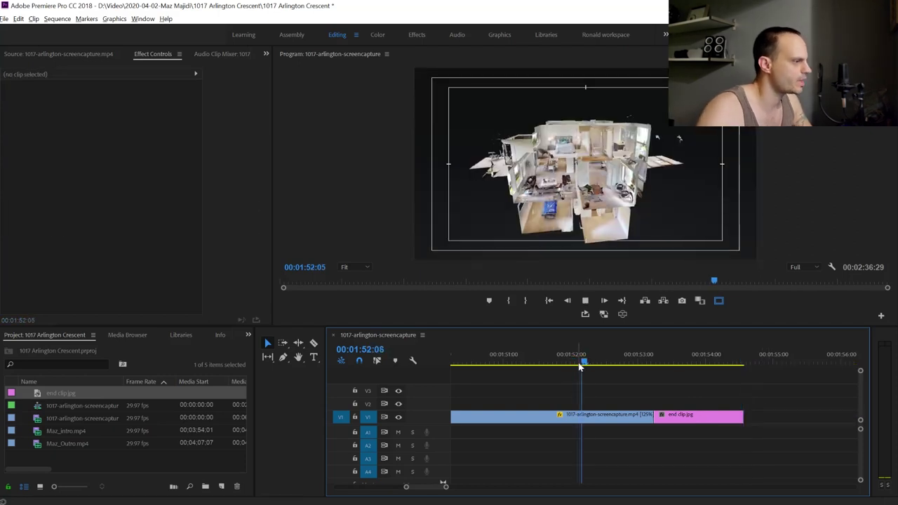
key(space)
drag(742, 417, 735, 417)
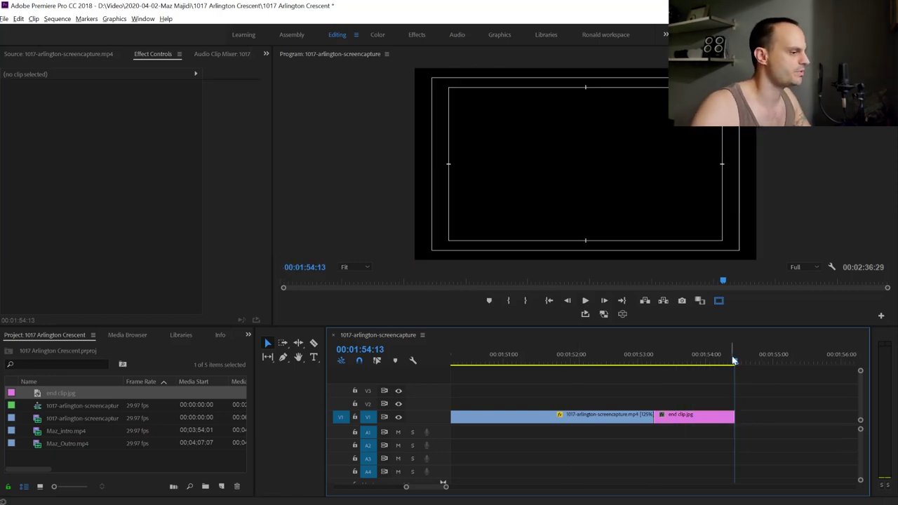
drag(737, 362, 684, 362)
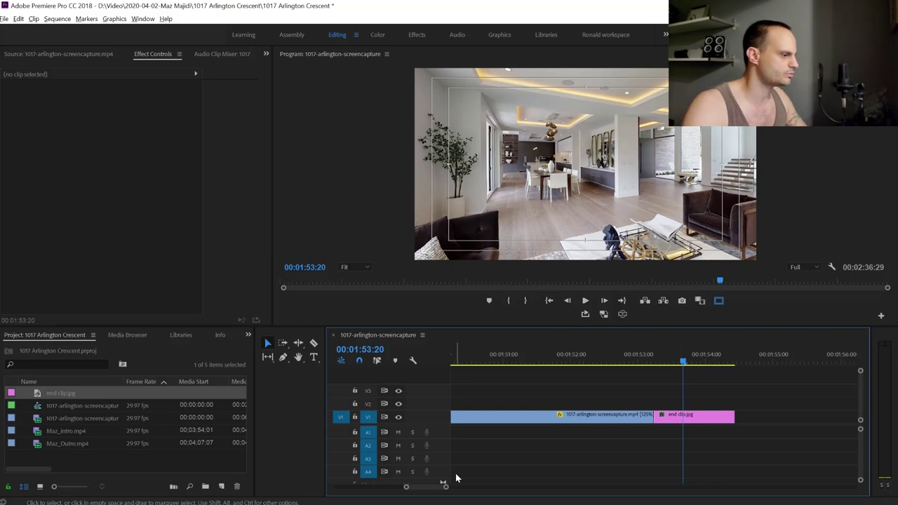
key(backslash)
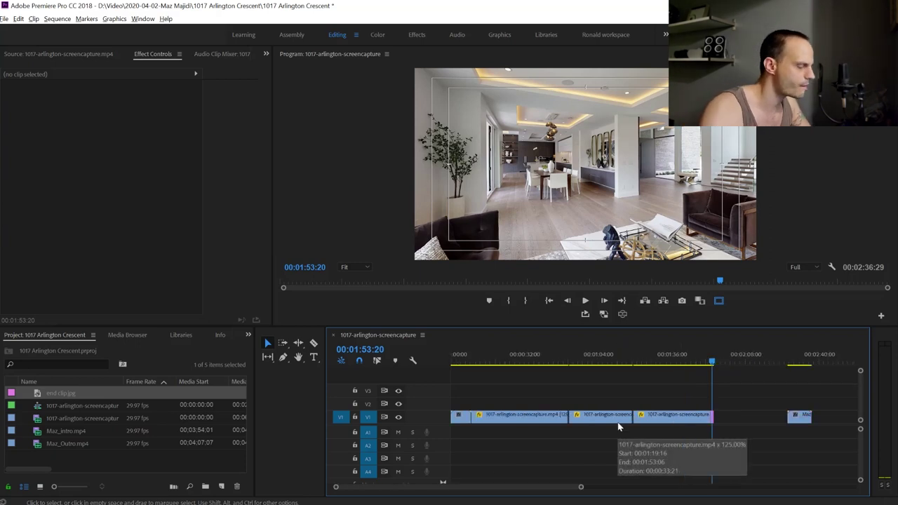
Snap Maz_Outro against end clip.jpg on V1, then play the sequence from the beginning
drag(715, 362, 692, 362)
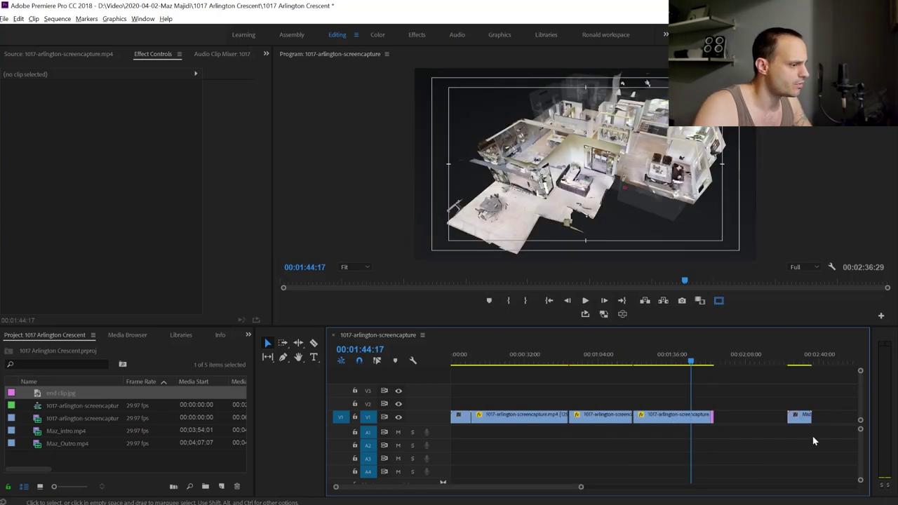
drag(800, 415, 731, 418)
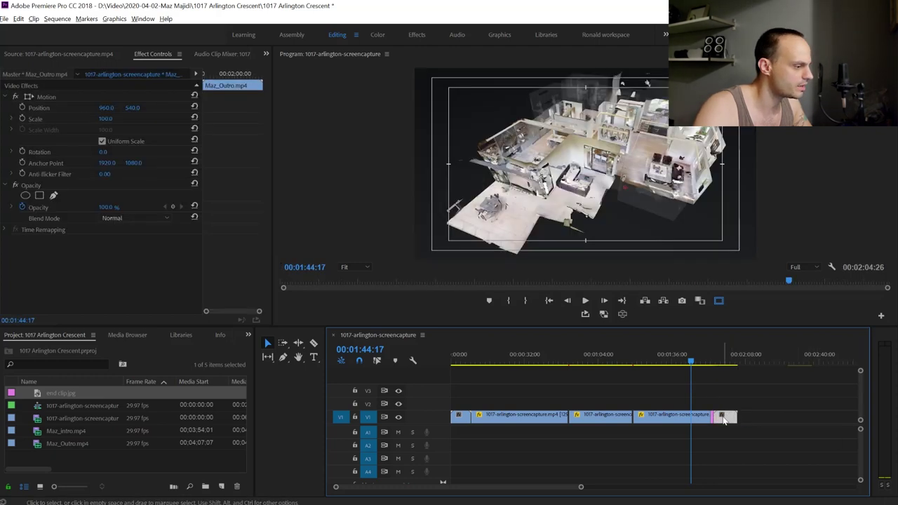
click(717, 364)
drag(719, 366, 720, 381)
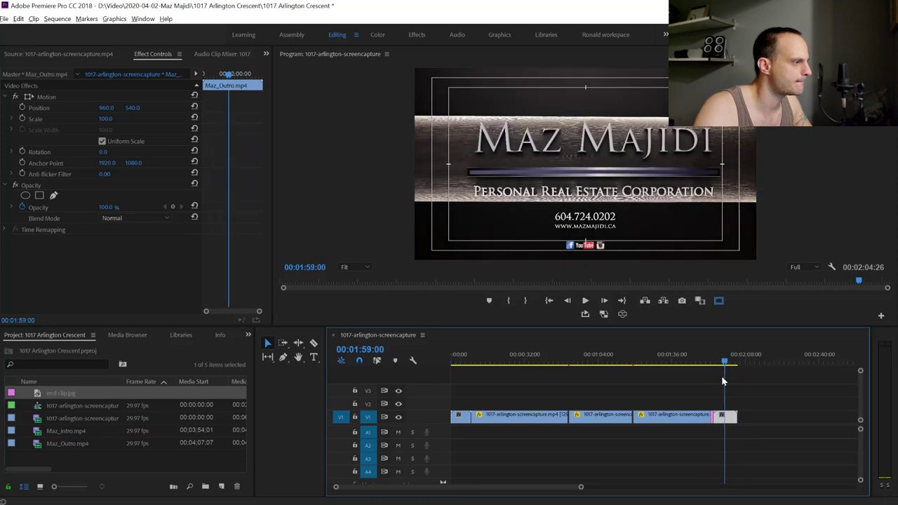
key(Home)
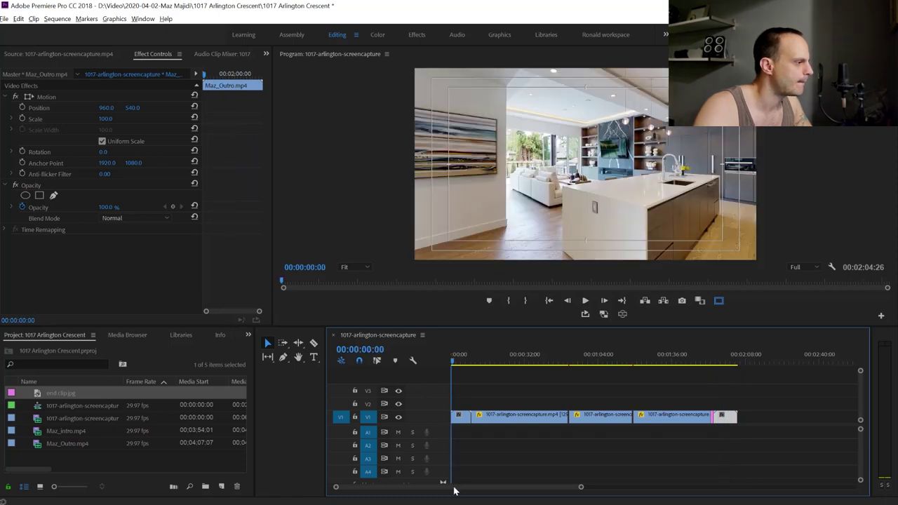
drag(505, 371, 425, 381)
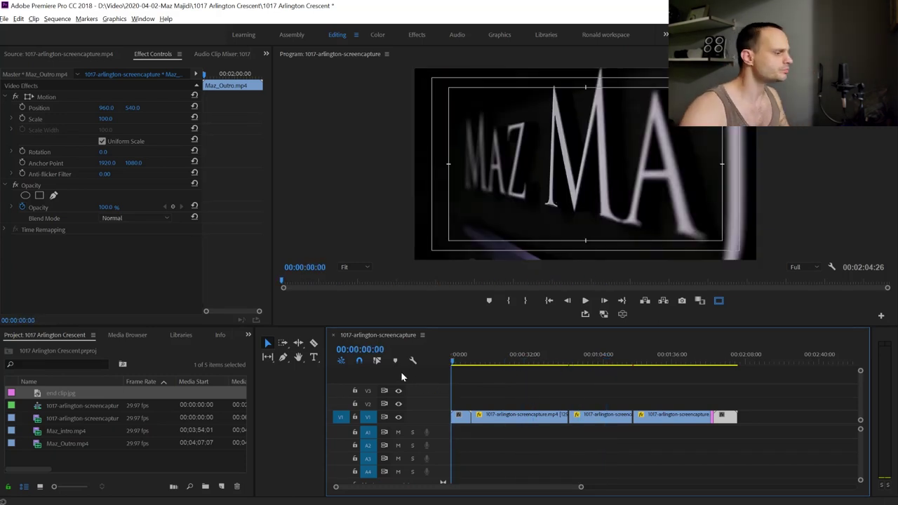
key(space)
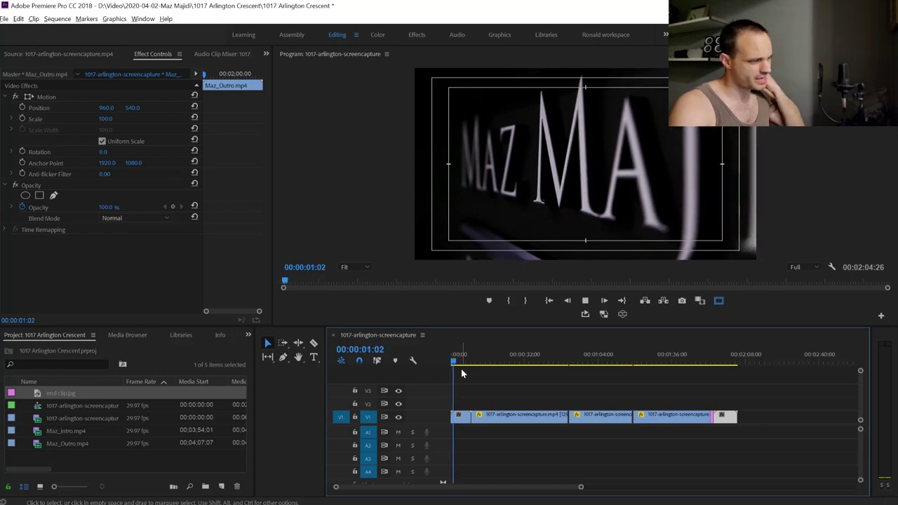
Stop the sequence playback
key(space)
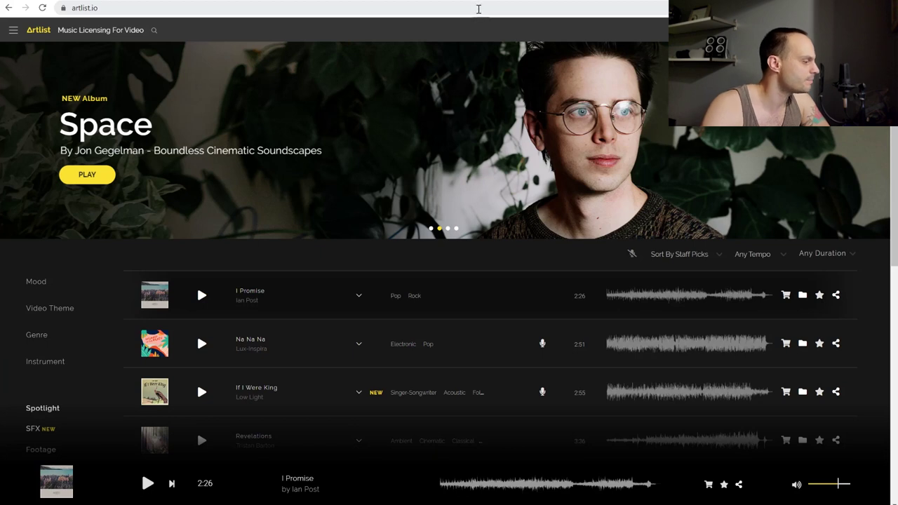
Filter Artlist music by the Vlog and Building & City video themes
scroll(90, 335, down, 3)
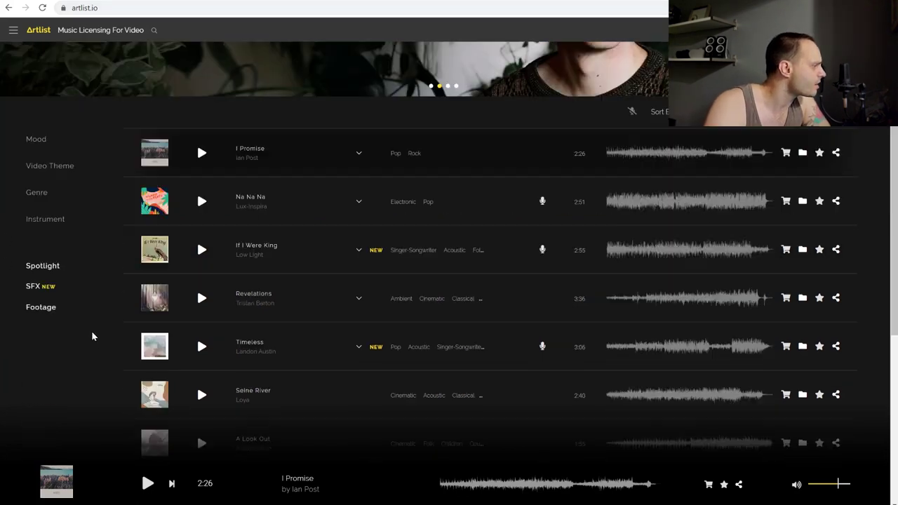
scroll(81, 323, up, 2)
click(42, 257)
scroll(70, 267, down, 2)
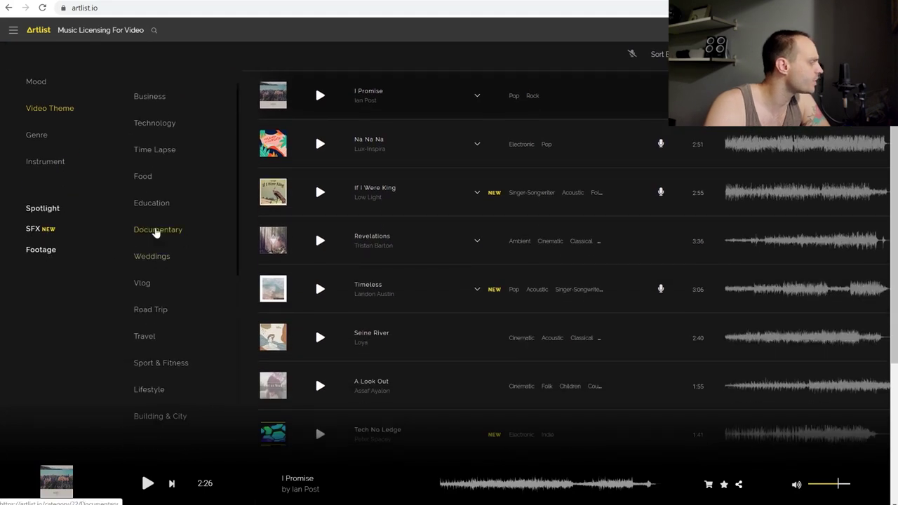
click(144, 284)
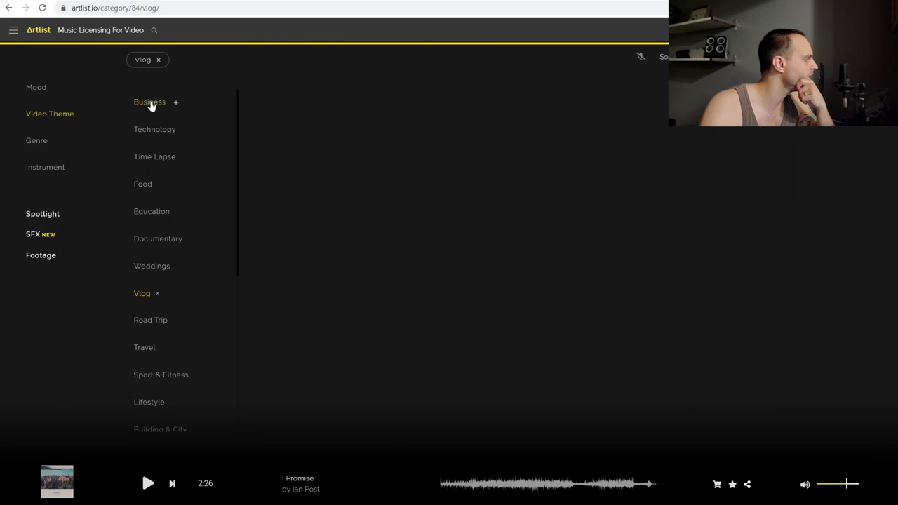
scroll(161, 325, down, 1)
click(161, 388)
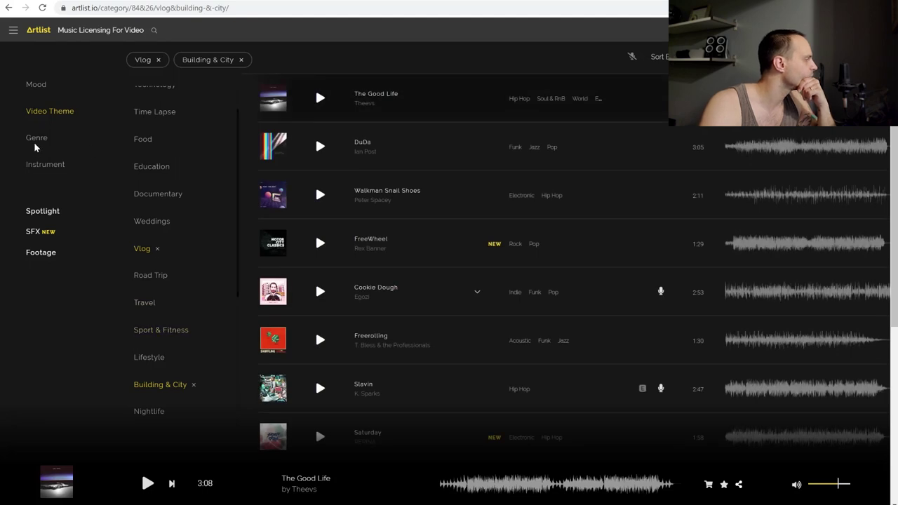
Add the Sexy mood and Electronic genre filters
click(34, 85)
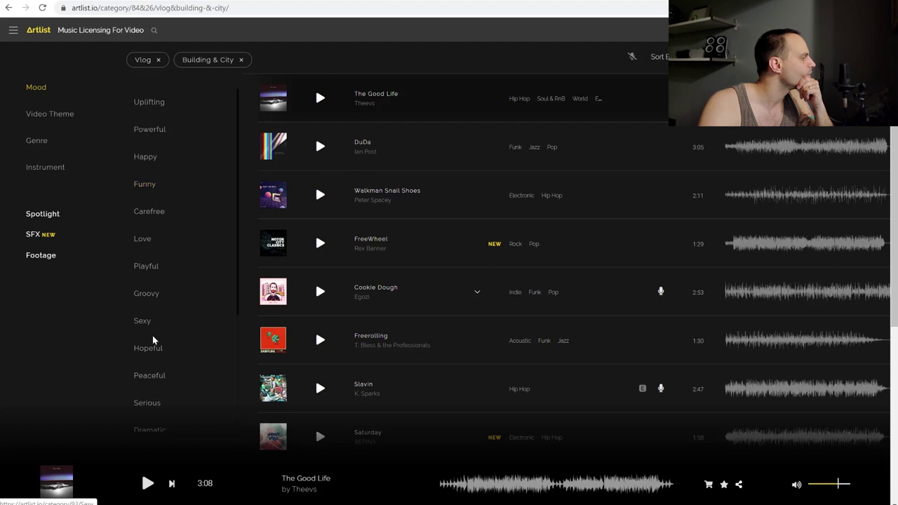
scroll(167, 333, down, 1)
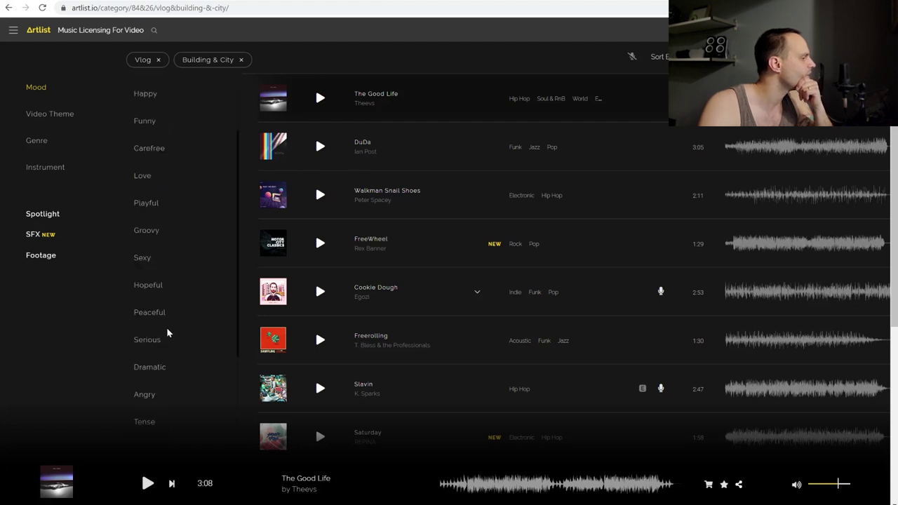
scroll(165, 358, down, 1)
scroll(162, 346, up, 2)
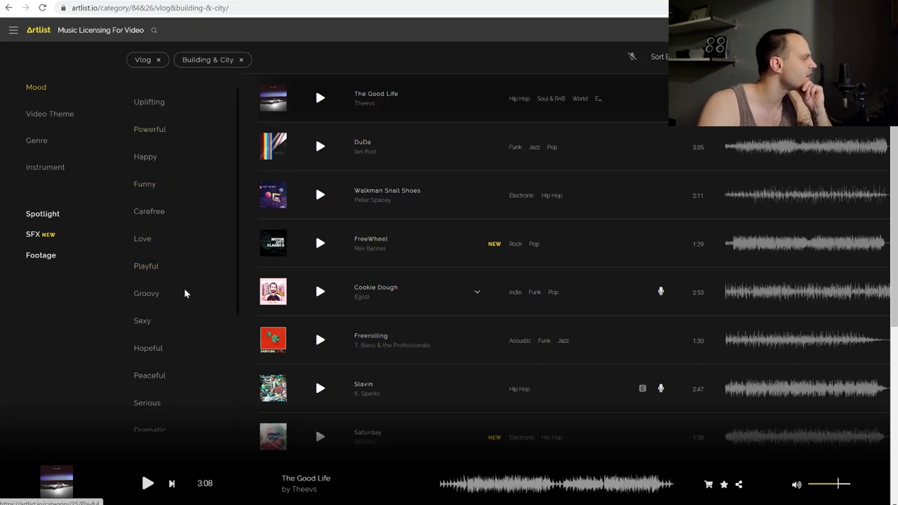
scroll(169, 309, down, 1)
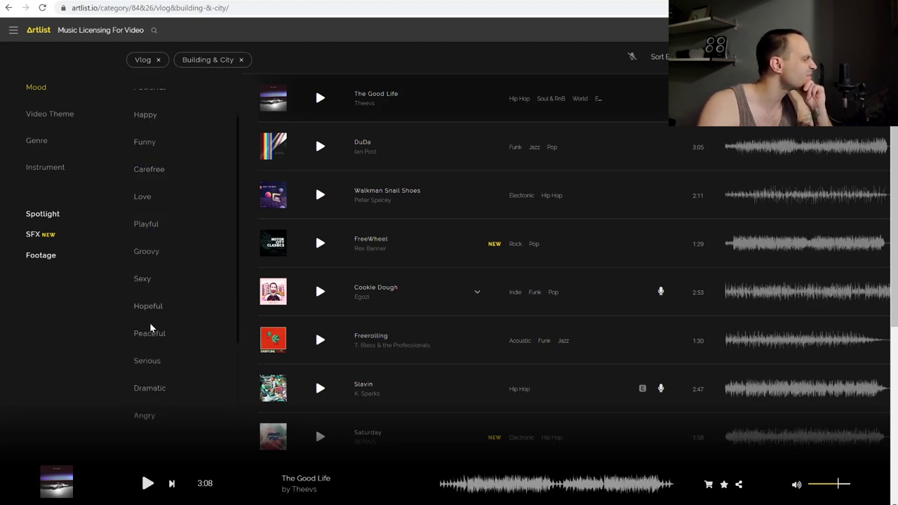
click(144, 279)
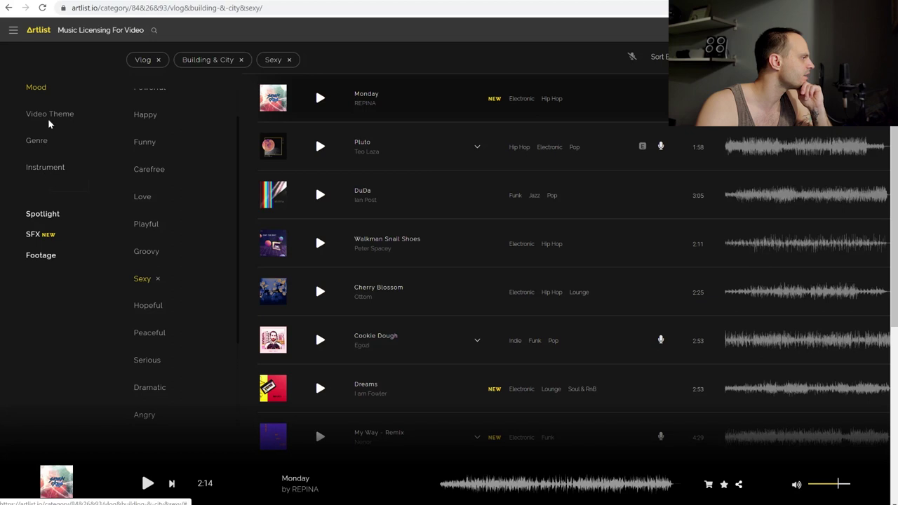
click(45, 141)
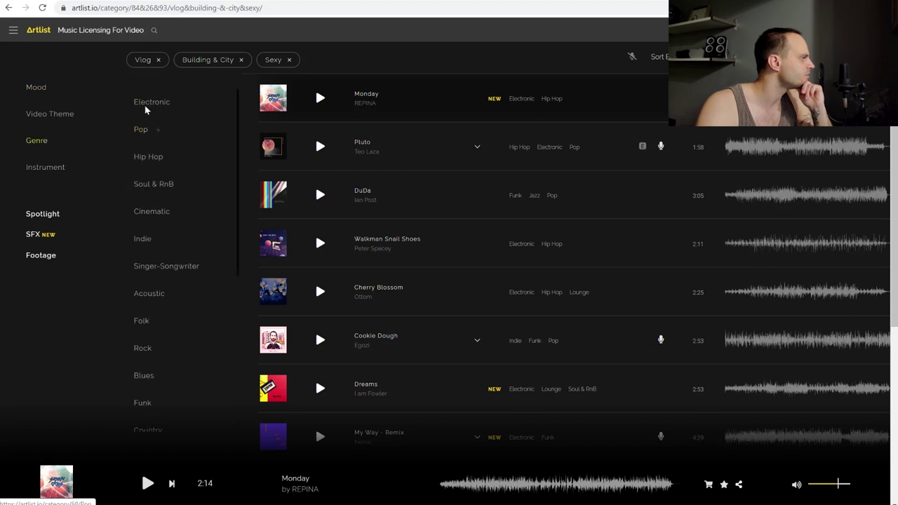
click(146, 104)
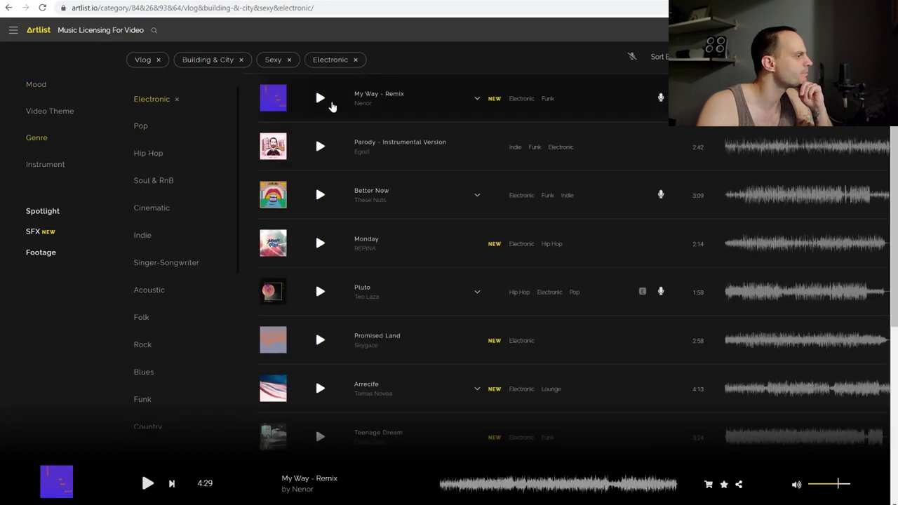
Preview Chillout, add it to the cart, check out, and open the download history
click(321, 99)
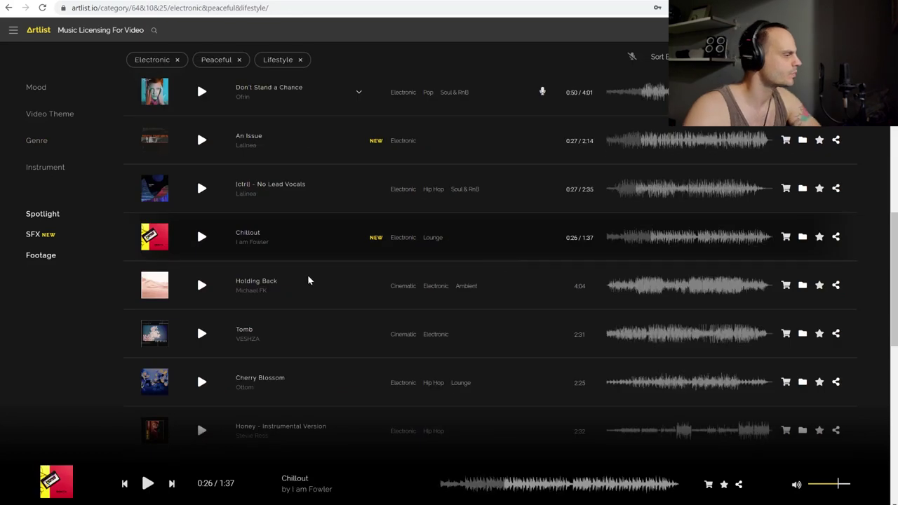
click(202, 240)
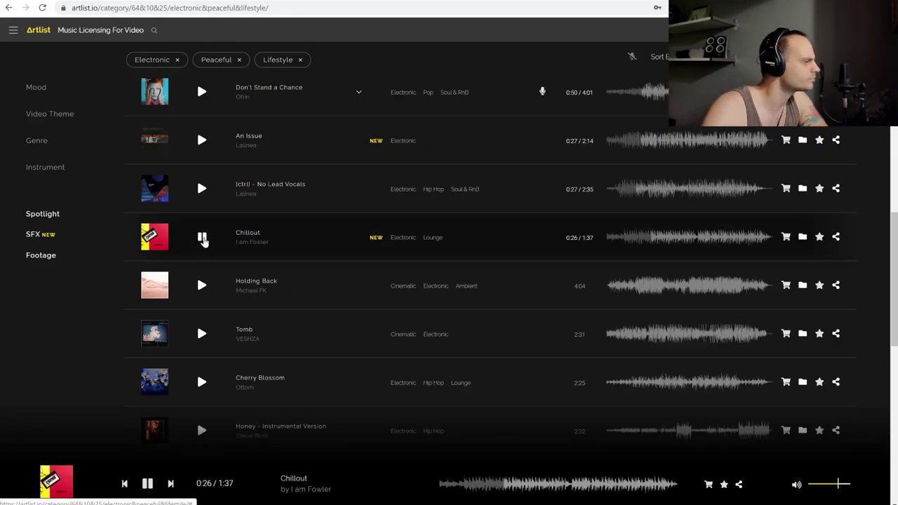
click(203, 239)
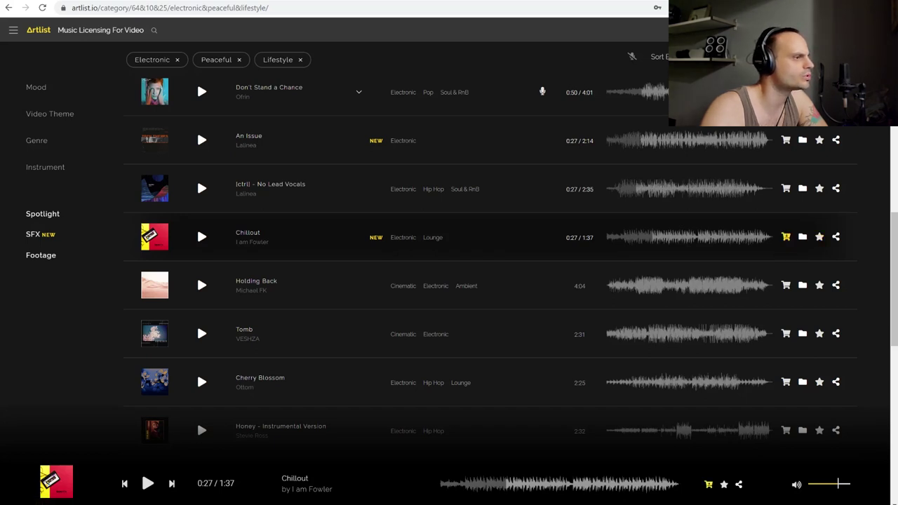
click(828, 30)
click(416, 327)
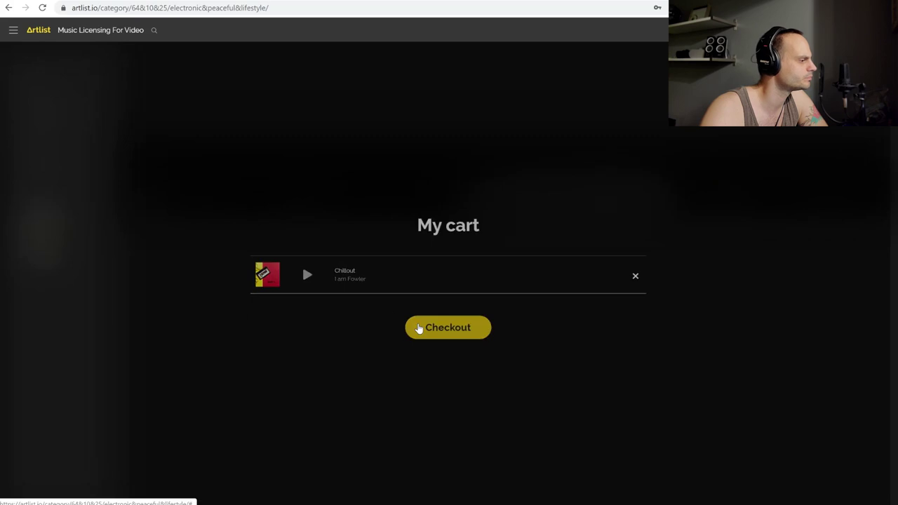
click(541, 300)
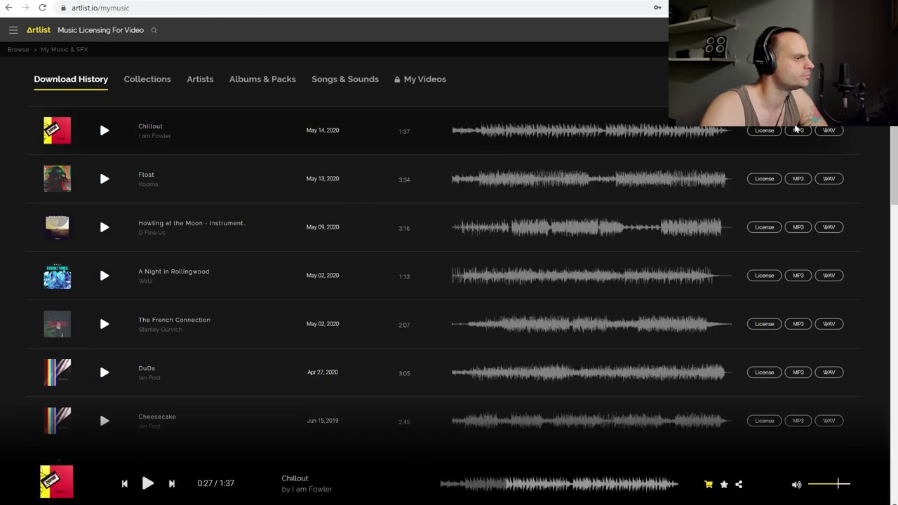
Download Chillout as a WAV and view the full browser downloads list
click(835, 136)
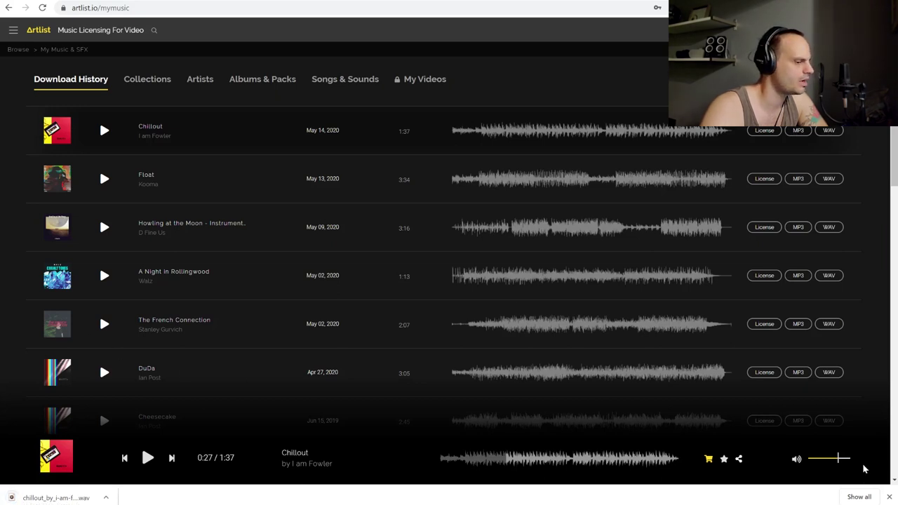
click(860, 497)
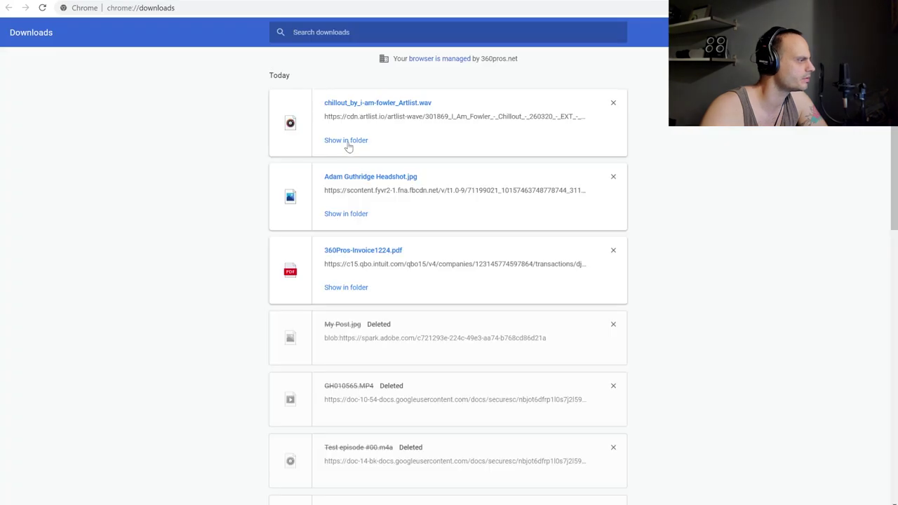
click(346, 140)
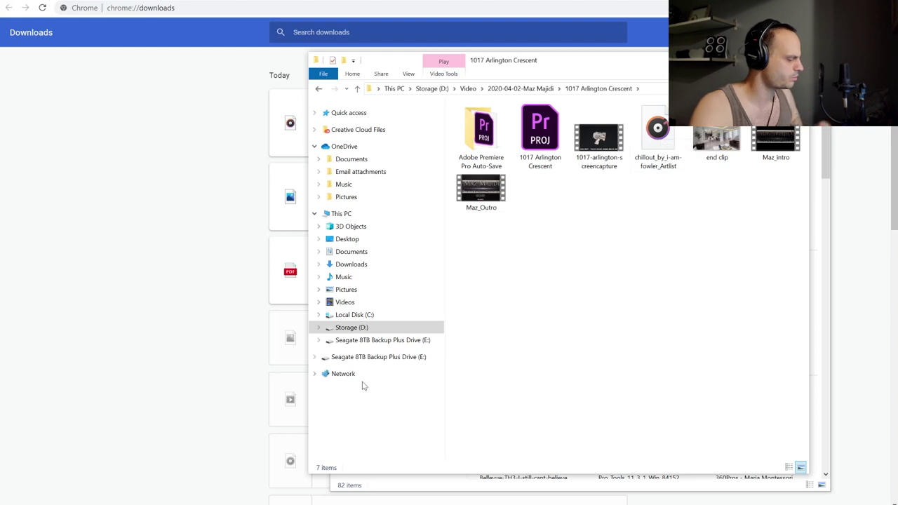
key(alt+Tab)
key(alt+Tab)
key(alt+Tab)
key(alt+Tab)
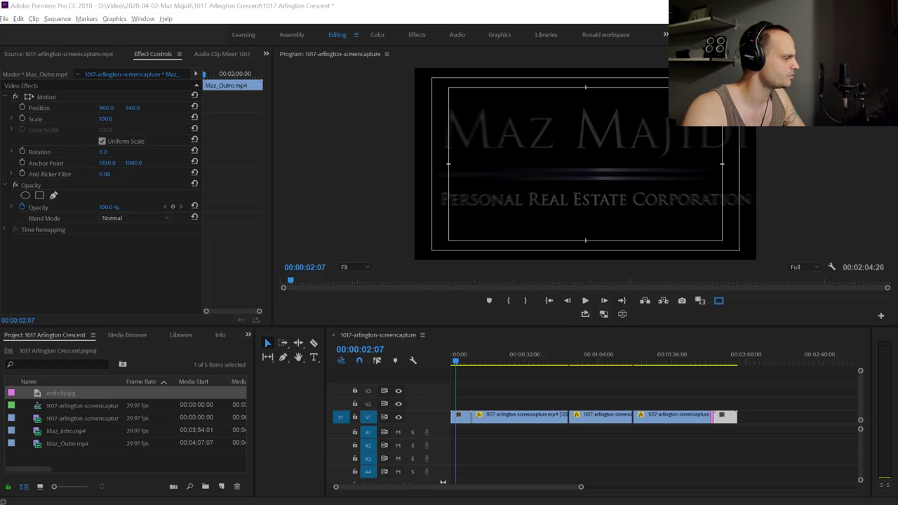
Drag the chillout WAV from Explorer onto A1 at the start of the sequence
key(alt+Tab)
key(alt+Tab)
drag(549, 68, 897, 103)
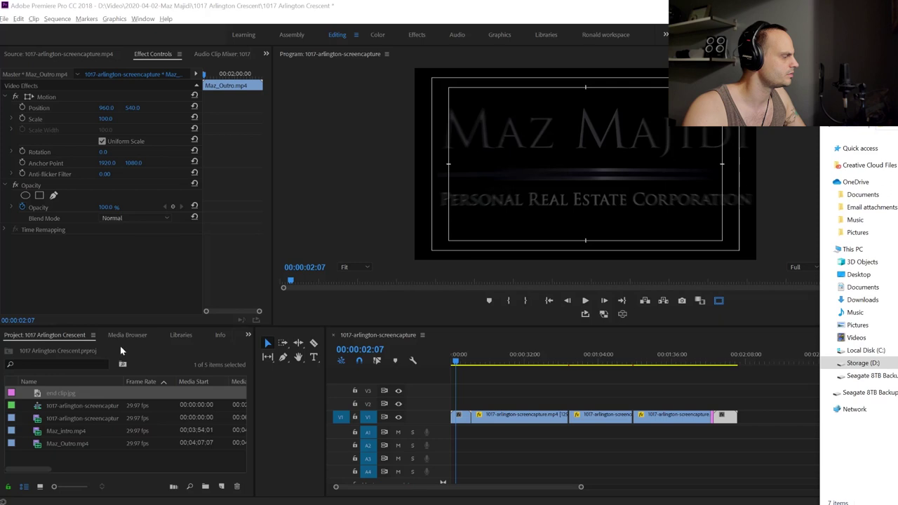
drag(895, 449, 450, 430)
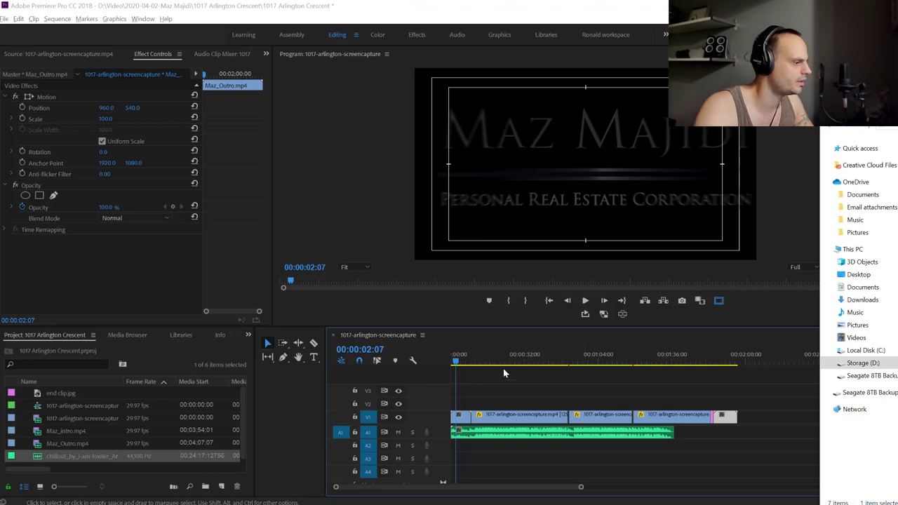
drag(457, 361, 450, 367)
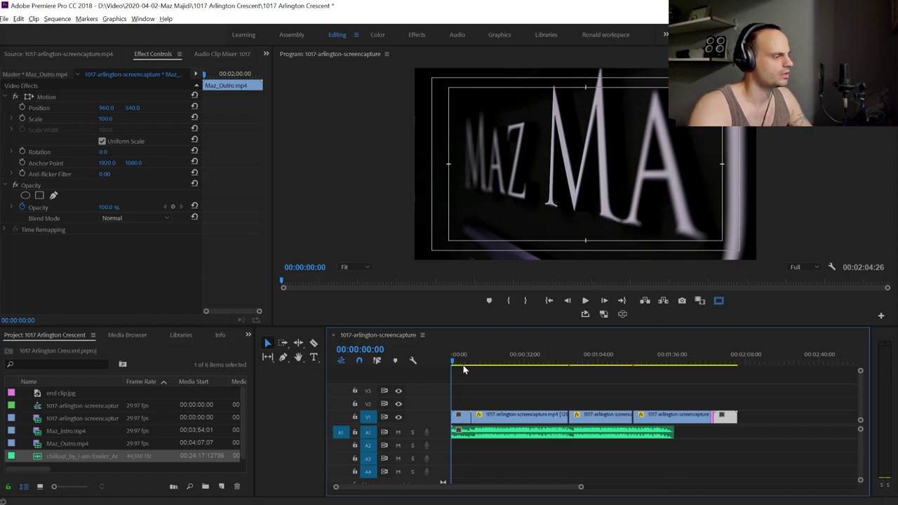
Play the intro and early walkthrough with the music, then enlarge the Program monitor
drag(452, 362, 464, 362)
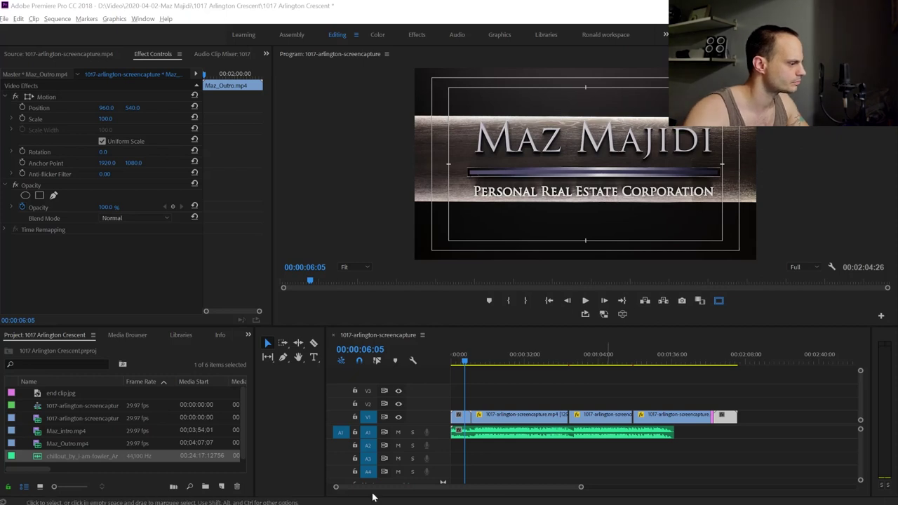
click(476, 363)
key(space)
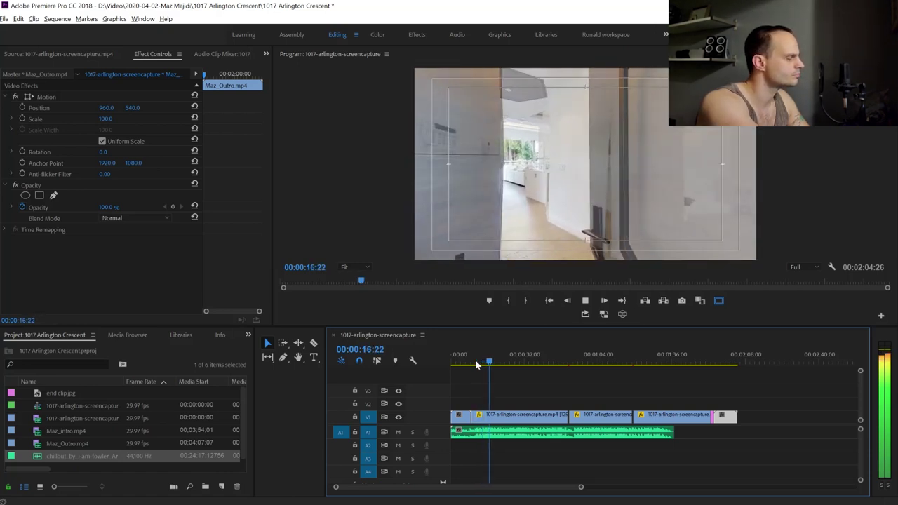
key(space)
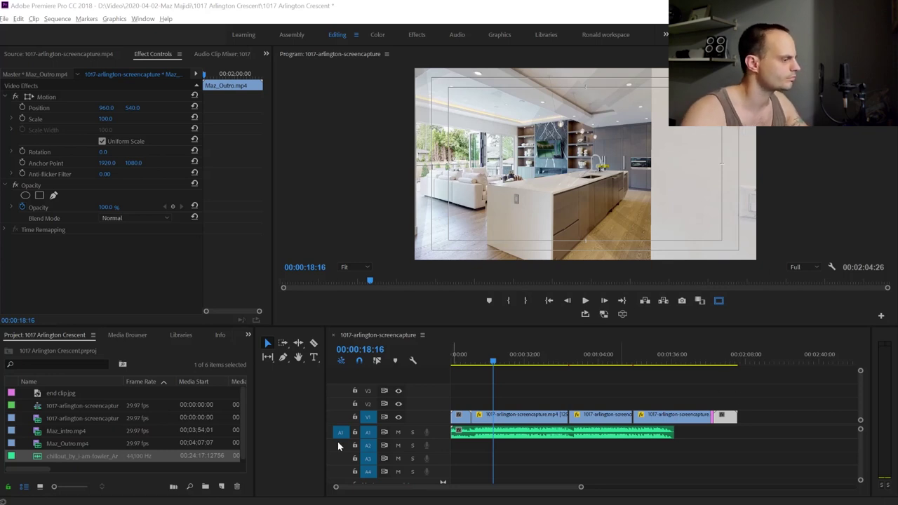
drag(493, 366, 478, 361)
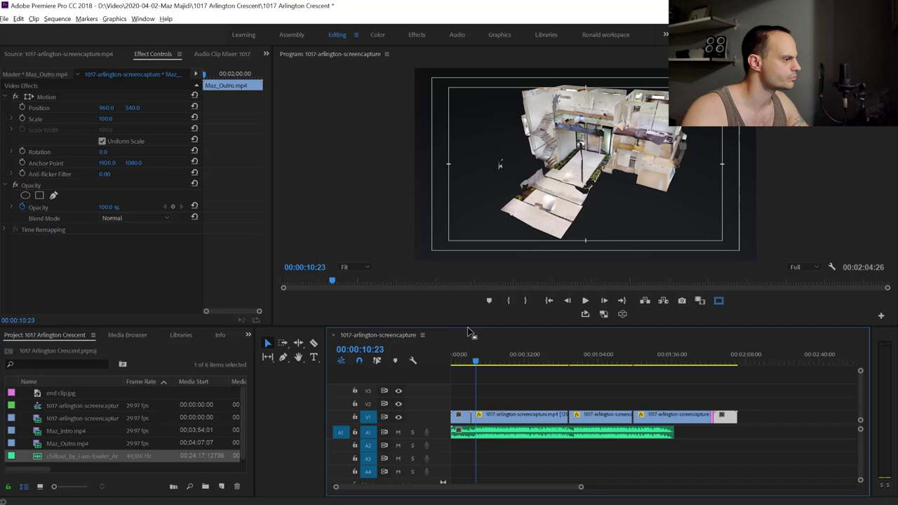
drag(468, 327, 448, 404)
Replay the intro-to-walkthrough transition and park the playhead at 00:00:10:28
key(equal)
key(equal)
key(equal)
key(equal)
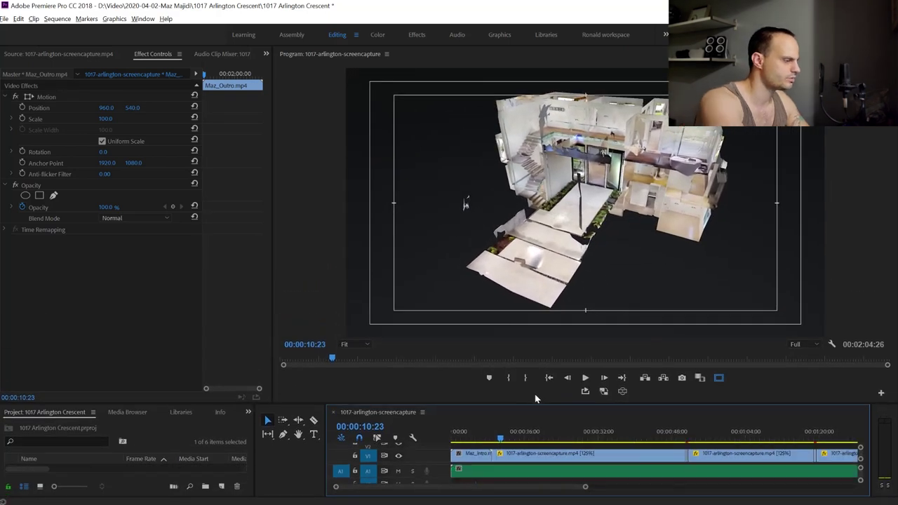
key(space)
click(574, 439)
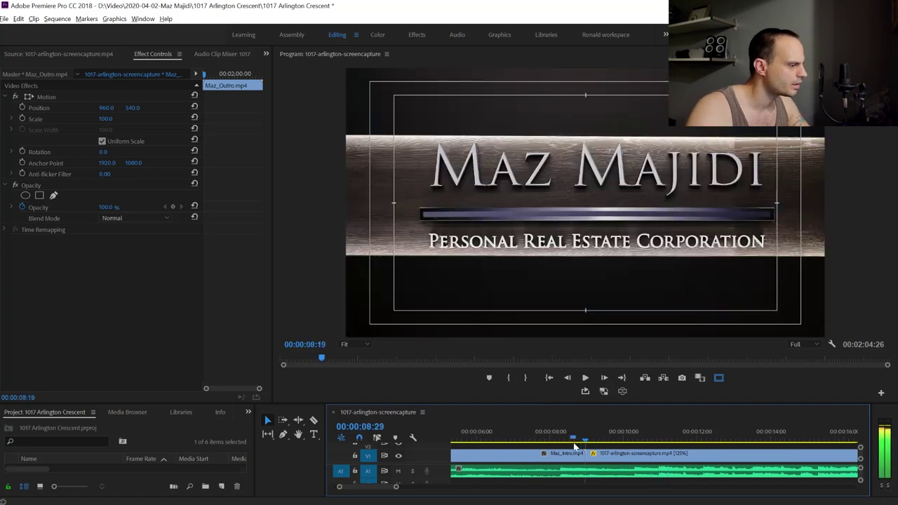
key(space)
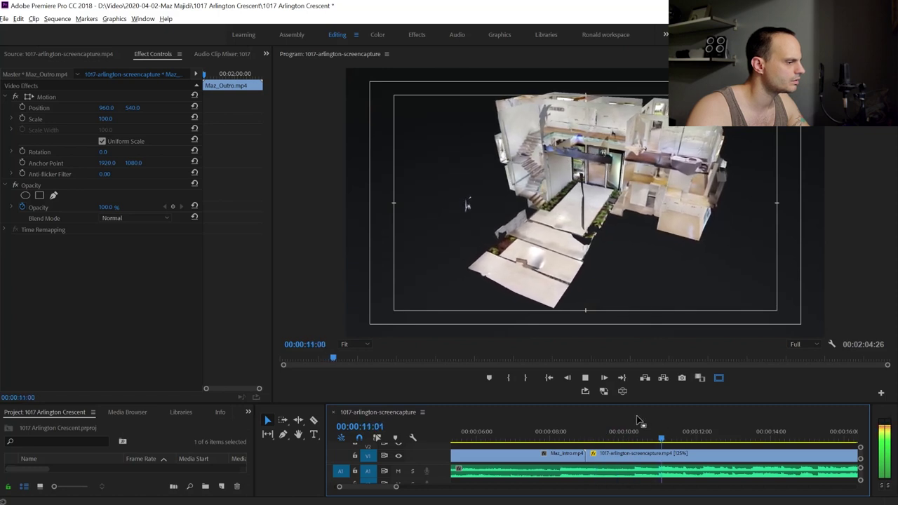
key(space)
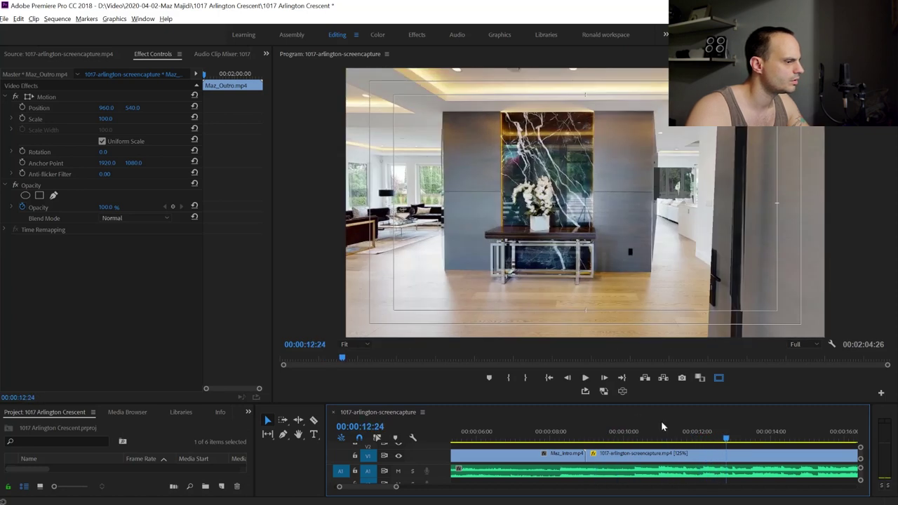
drag(727, 442, 630, 442)
key(space)
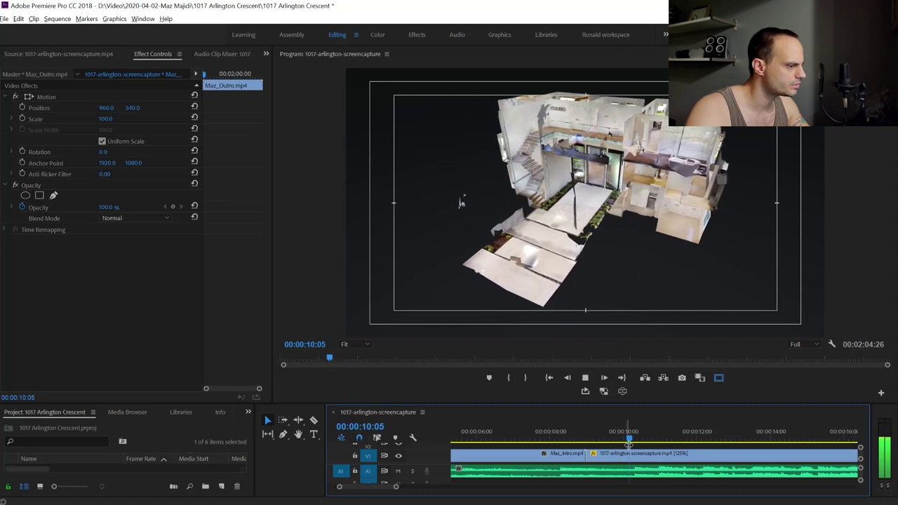
key(space)
click(657, 440)
drag(658, 441, 658, 440)
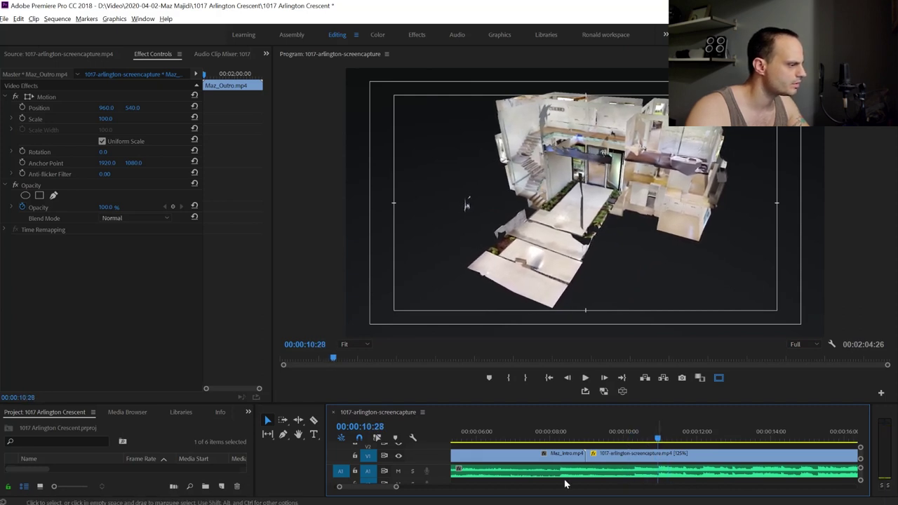
Split the music at 00:00:10:28, delete the opening piece, and slide the rest earlier
key(c)
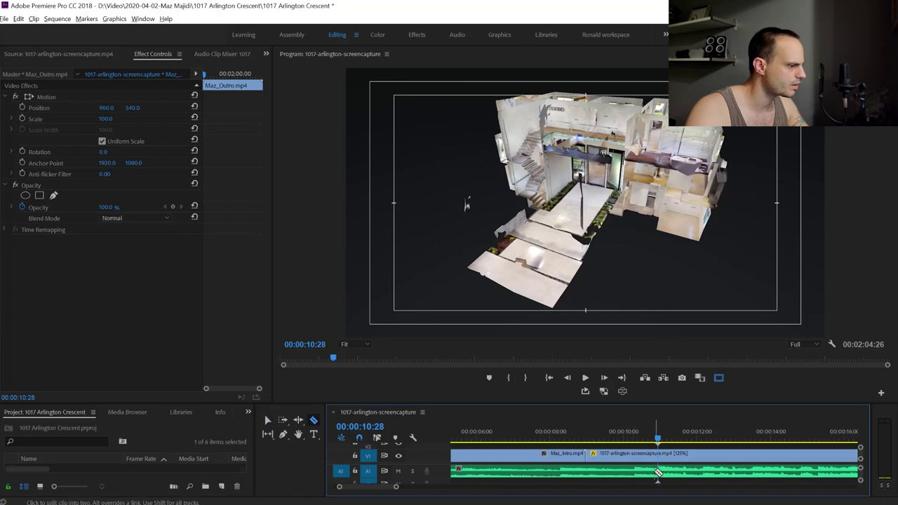
click(659, 472)
key(v)
click(574, 477)
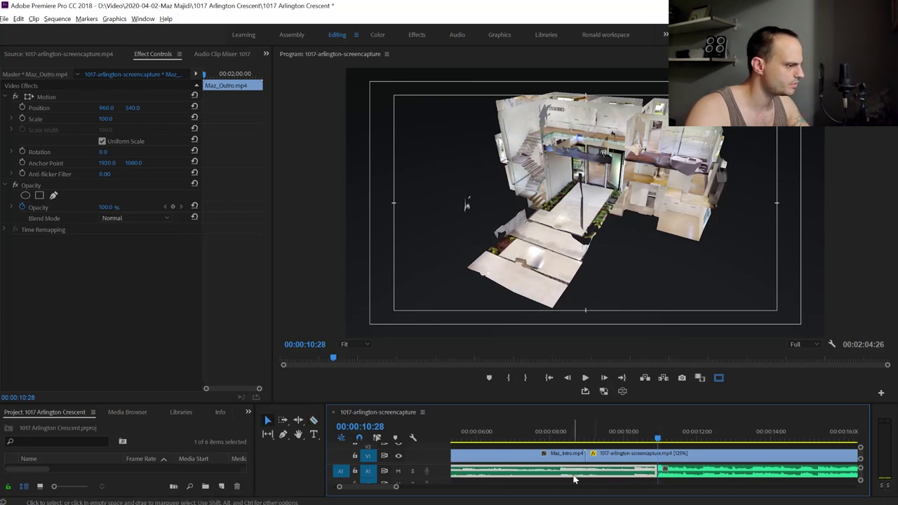
key(Delete)
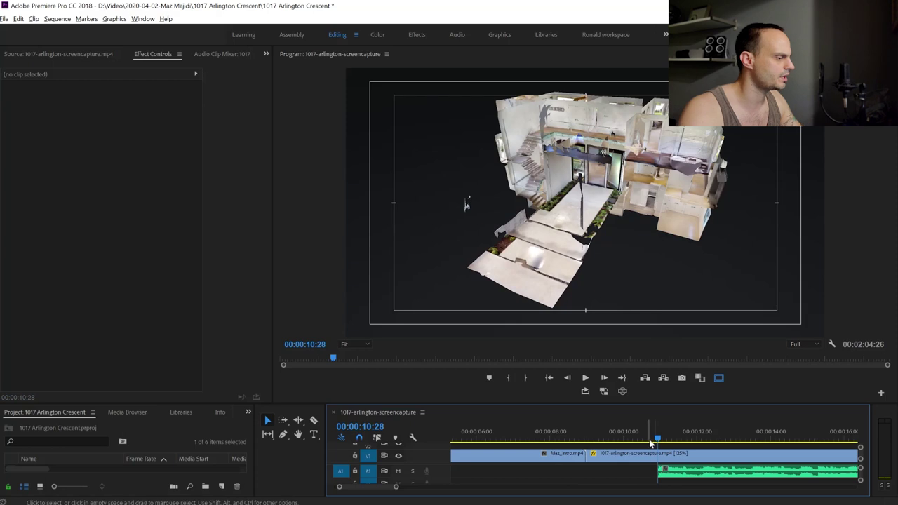
drag(695, 471, 646, 476)
drag(659, 438, 589, 438)
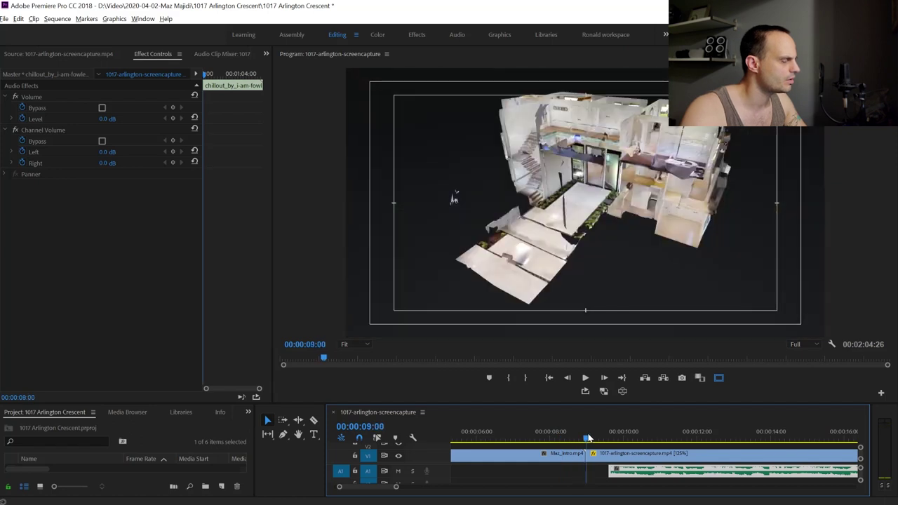
Snap the music clip's start to 00:00:09:00 and preview it from the intro
drag(653, 472, 632, 472)
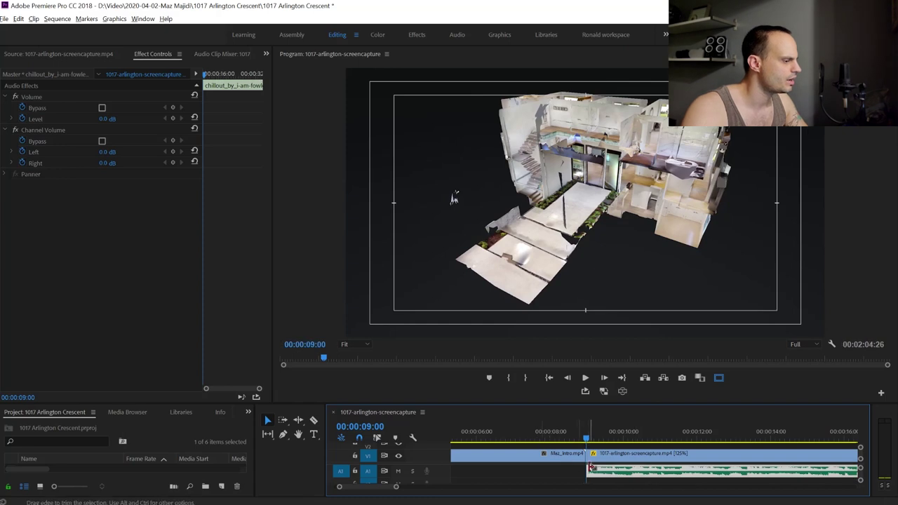
drag(586, 437, 539, 437)
key(space)
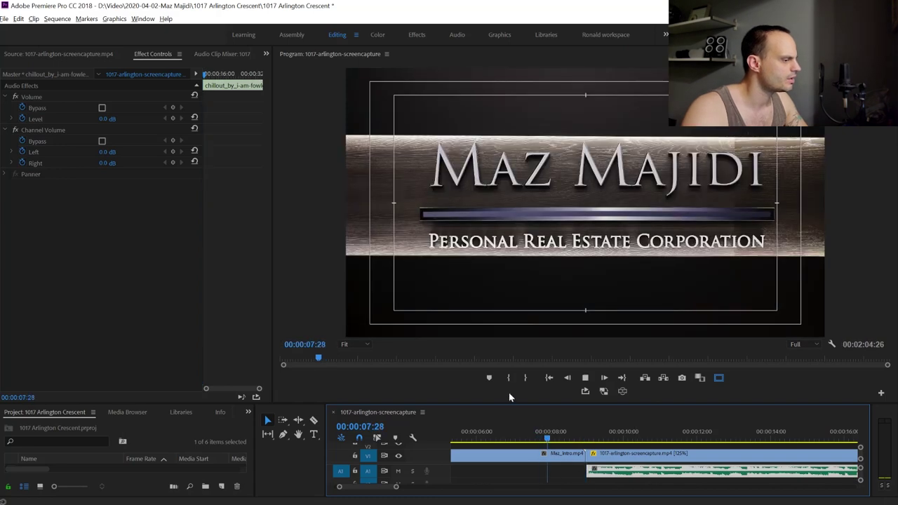
key(space)
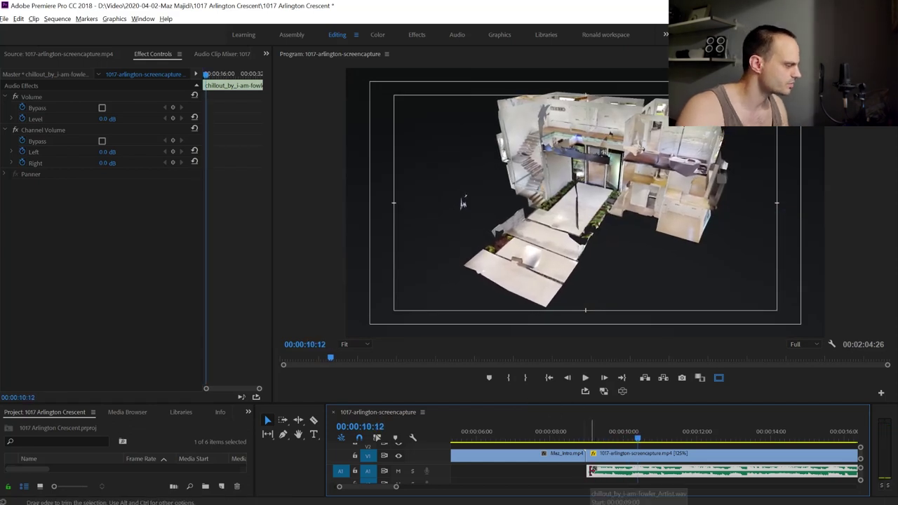
Trim the music's left edge back to 00:00:00:00 so it runs under the intro
scroll(341, 487, down, 3)
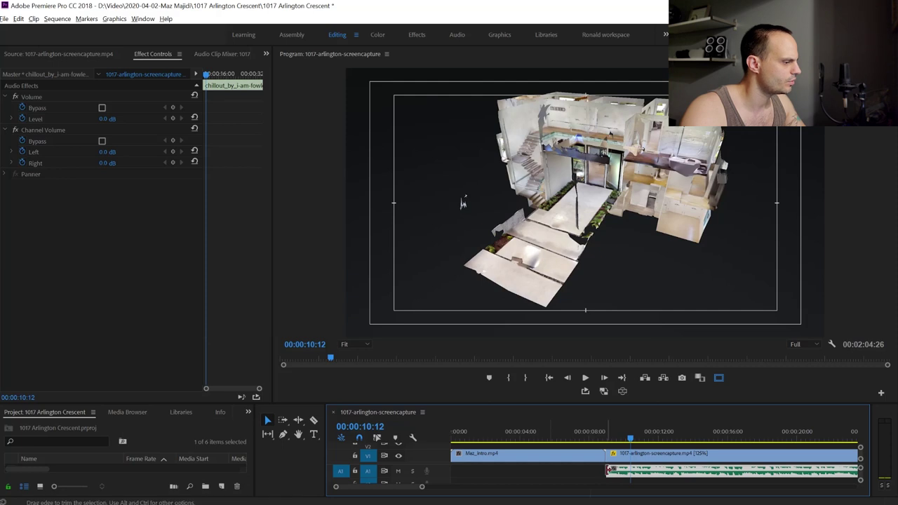
drag(609, 470, 450, 477)
key(Home)
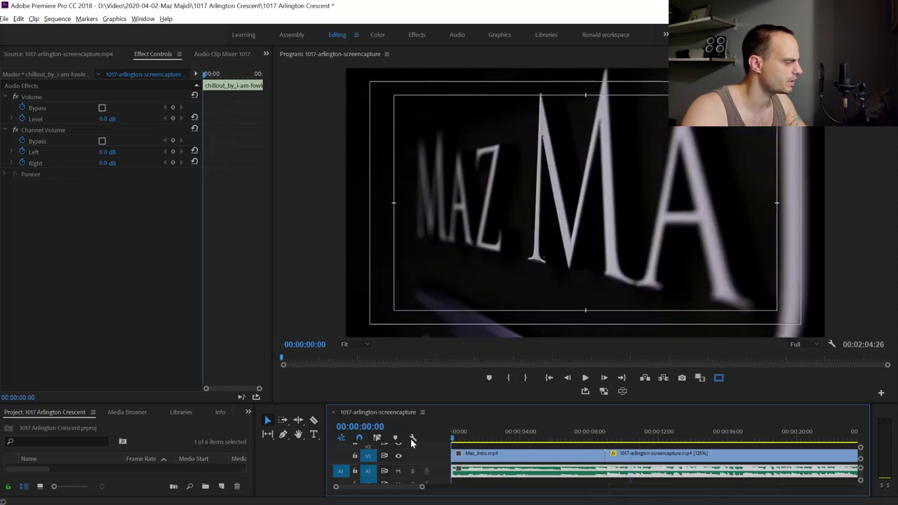
key(space)
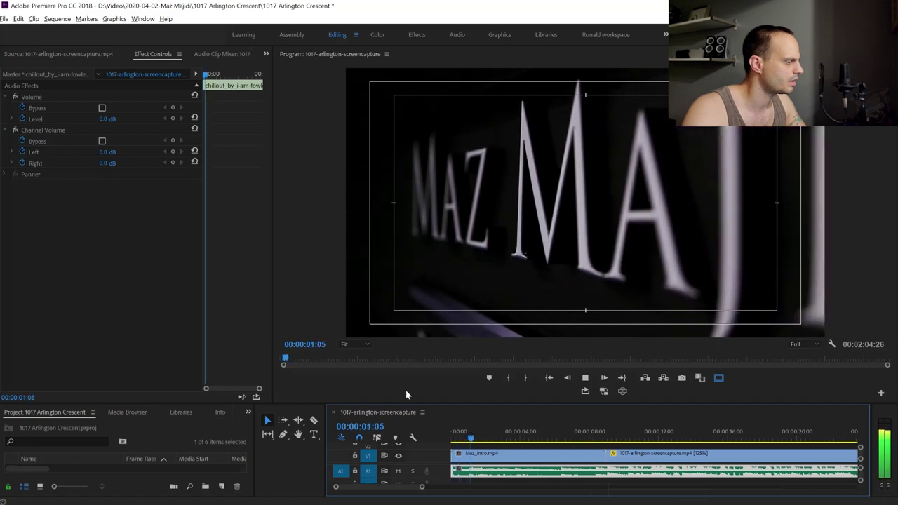
key(space)
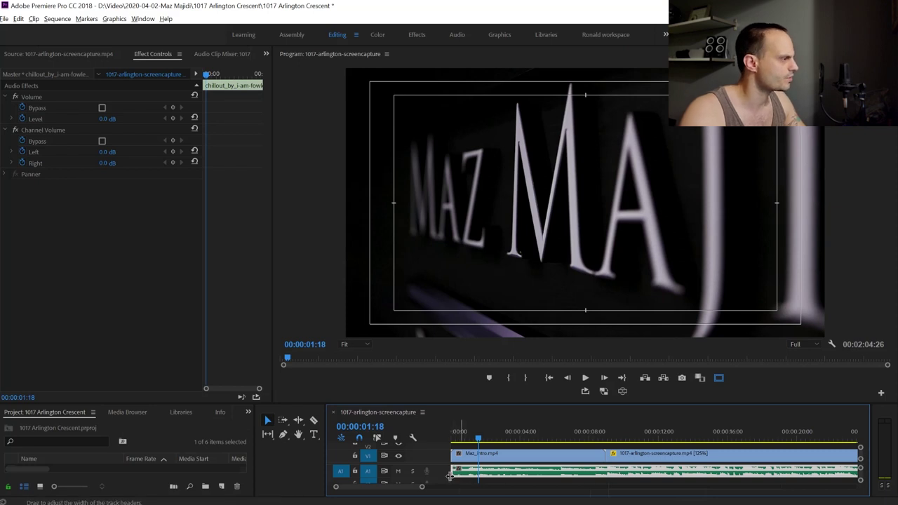
click(266, 56)
click(231, 58)
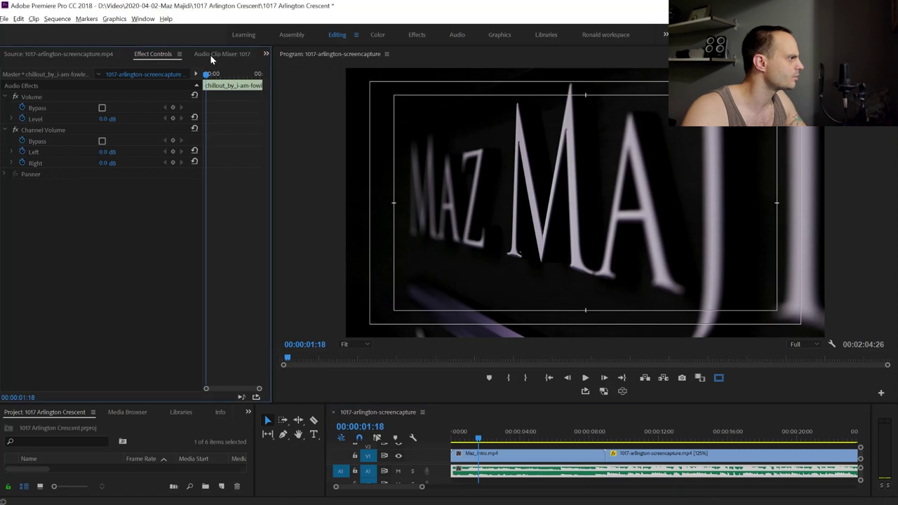
click(266, 56)
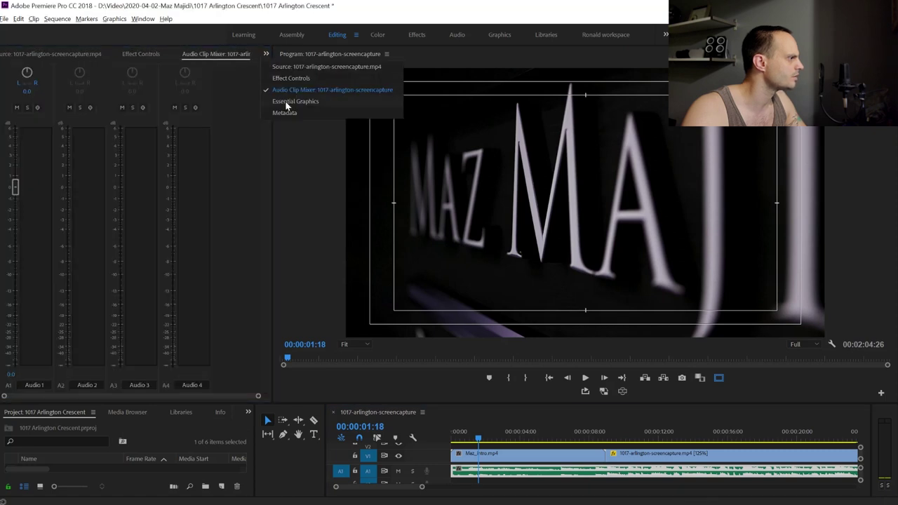
click(295, 77)
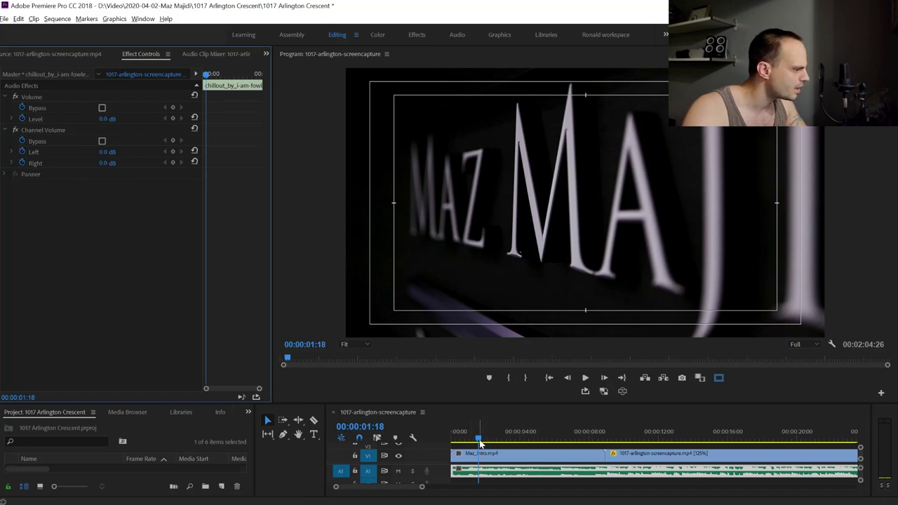
drag(478, 438, 467, 439)
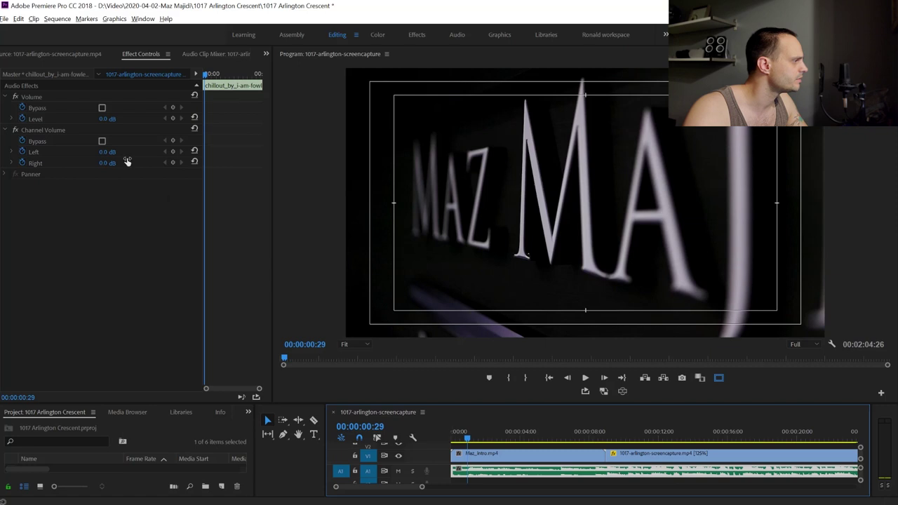
Keyframe both Channel Volume channels at 00:00:00:29, set -287.5 dB at 00:00:00:00, and preview the fade-in
click(173, 152)
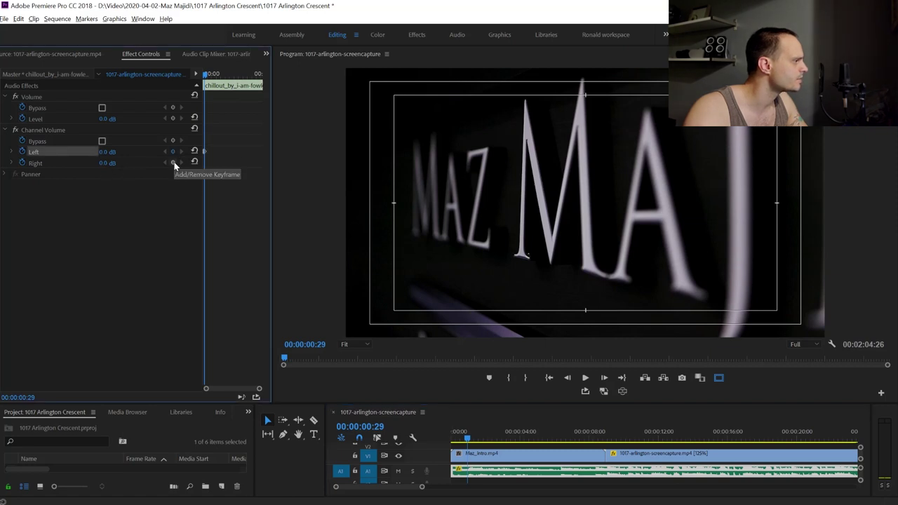
click(173, 163)
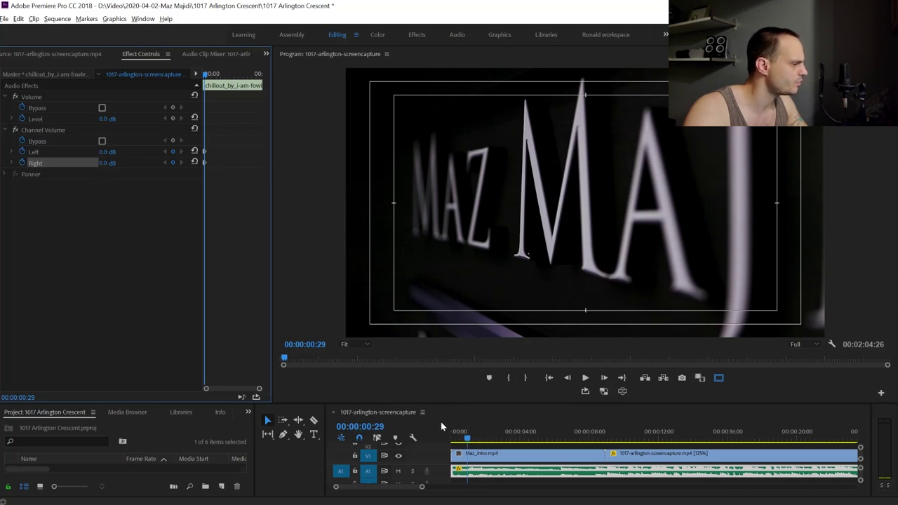
drag(468, 442, 413, 441)
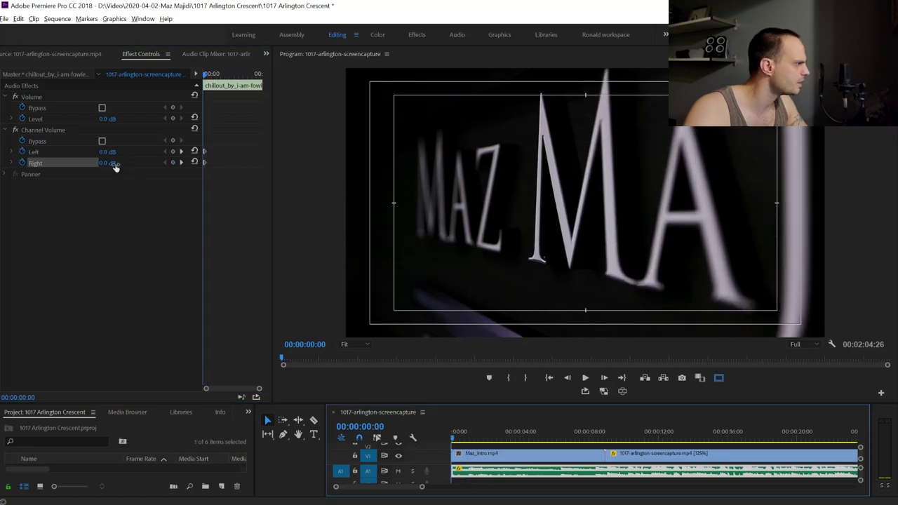
drag(108, 151, 112, 153)
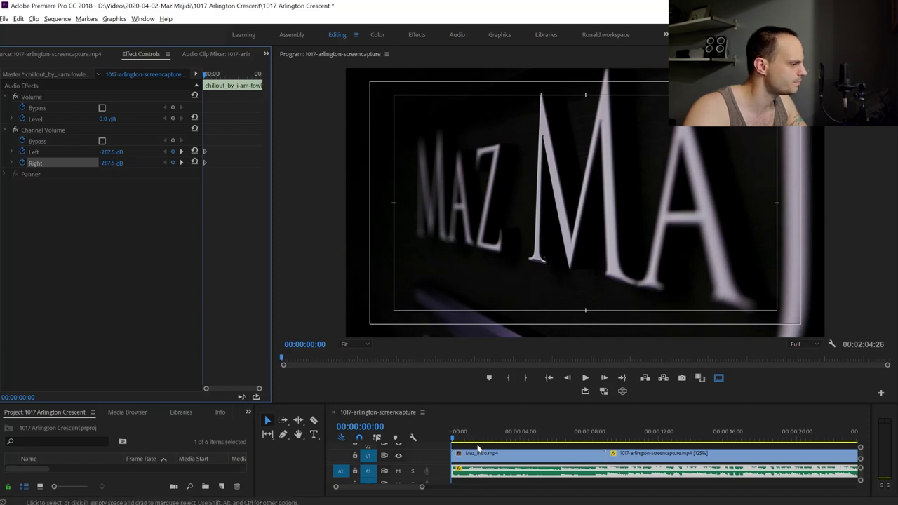
click(433, 443)
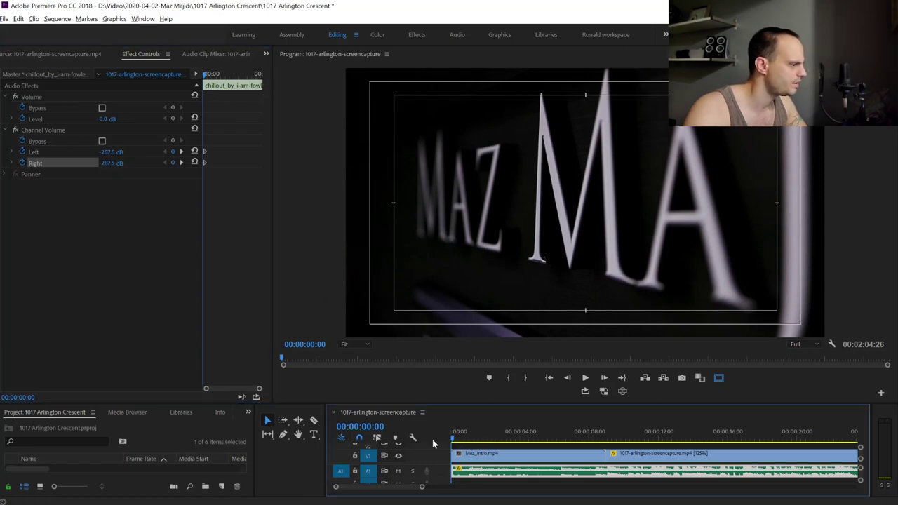
key(space)
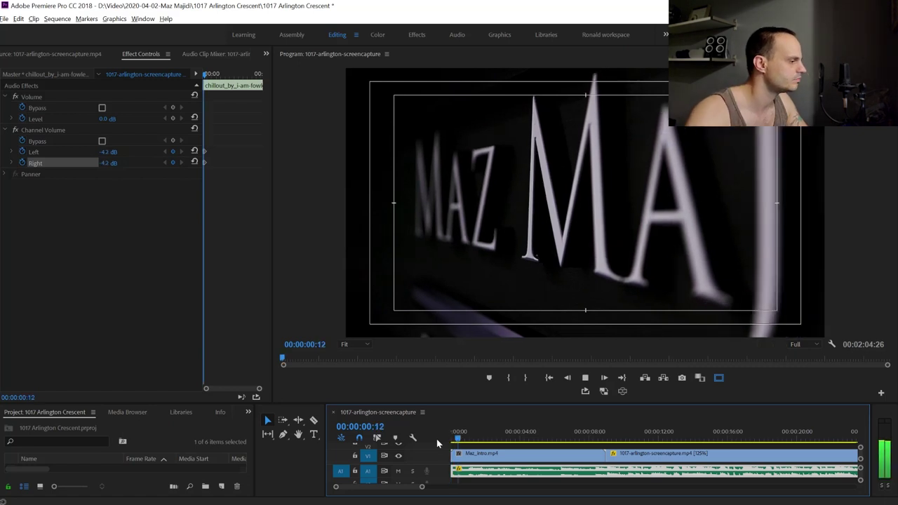
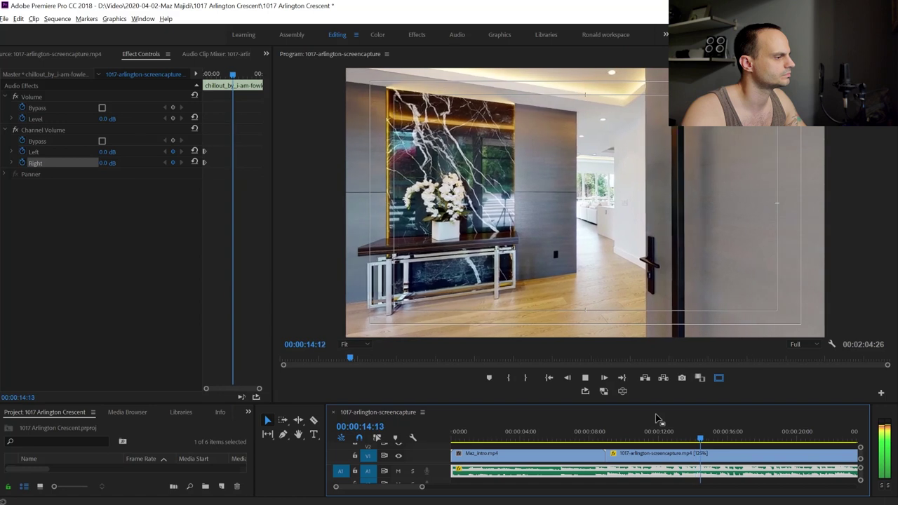
Review the tour playback from around 01:25 through the pool table shot and later footage
key(space)
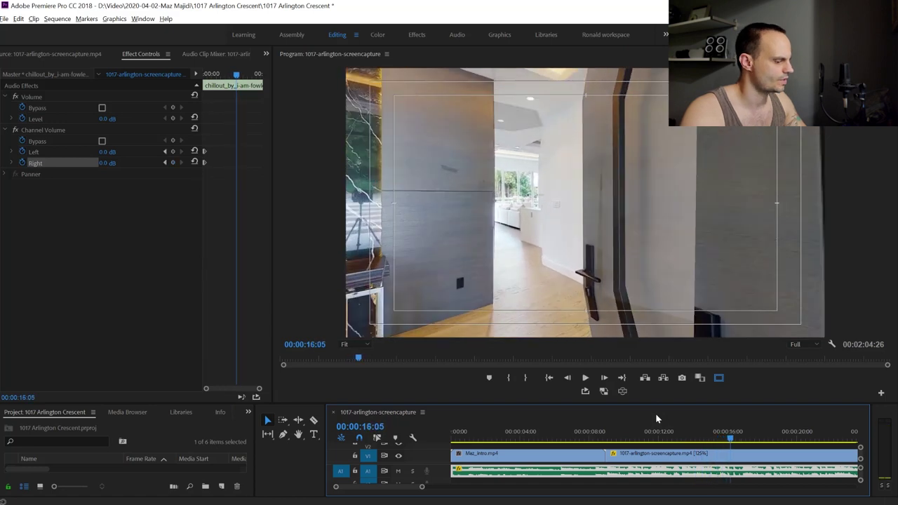
key(equal)
key(equal)
key(minus)
key(minus)
key(minus)
key(minus)
key(minus)
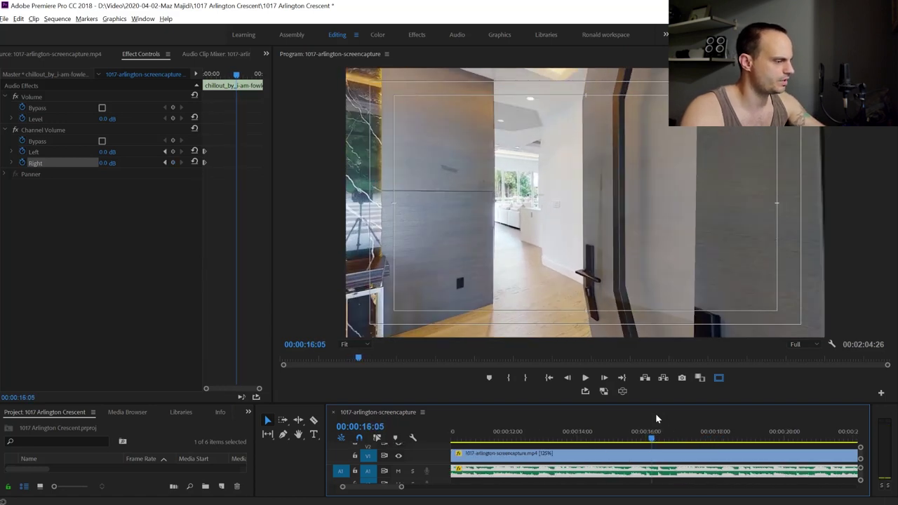
drag(489, 439, 636, 444)
key(space)
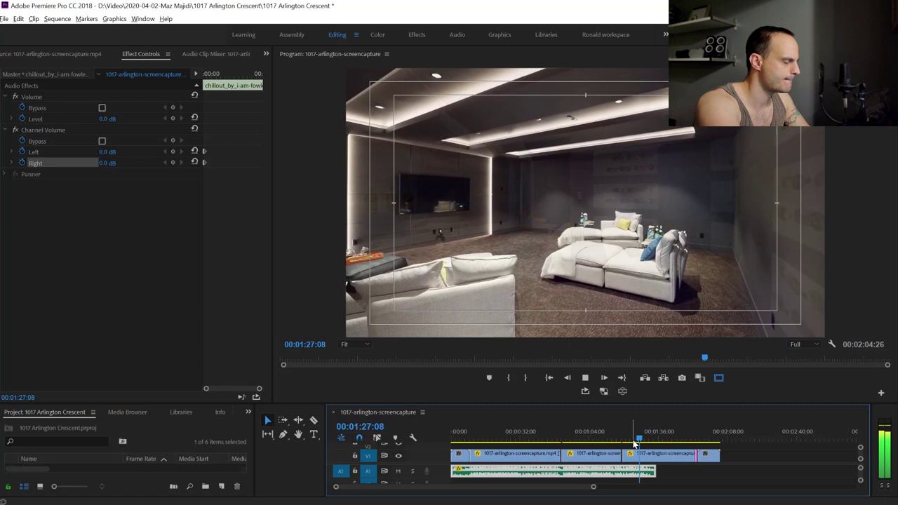
key(equal)
key(equal)
key(equal)
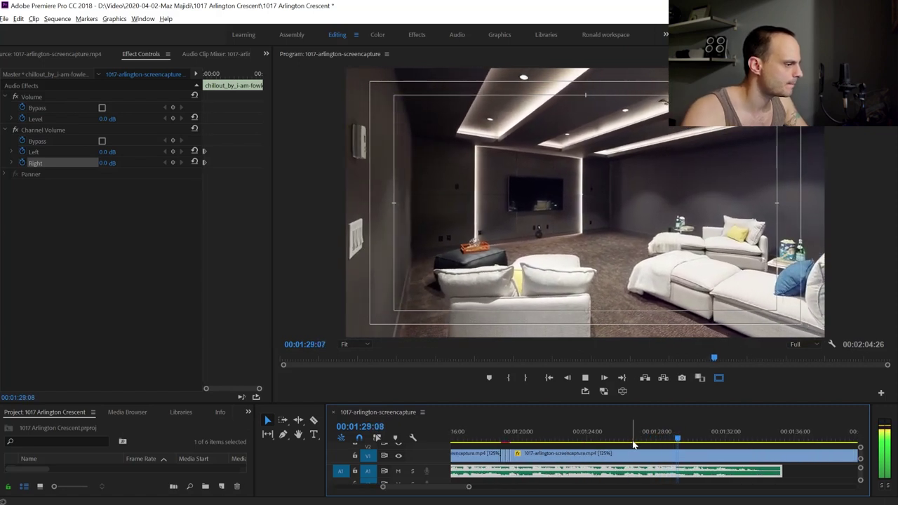
key(minus)
key(minus)
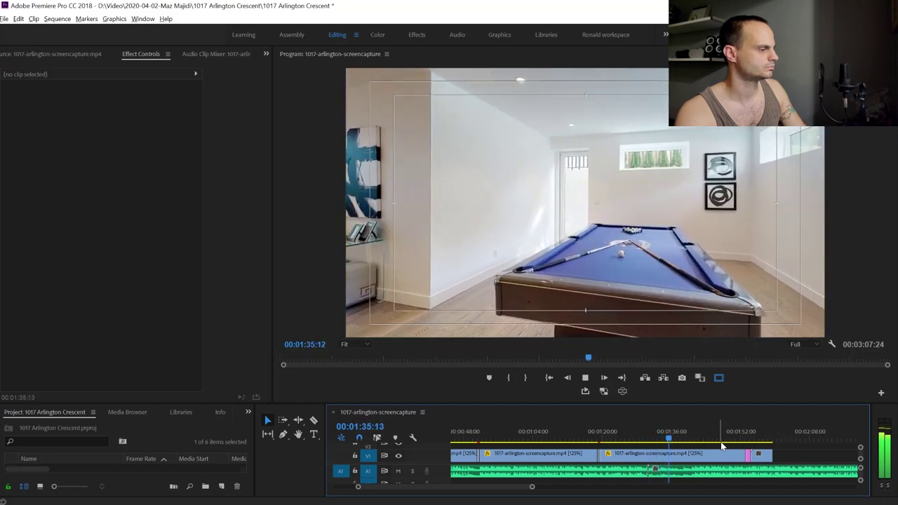
click(681, 441)
drag(684, 443, 738, 447)
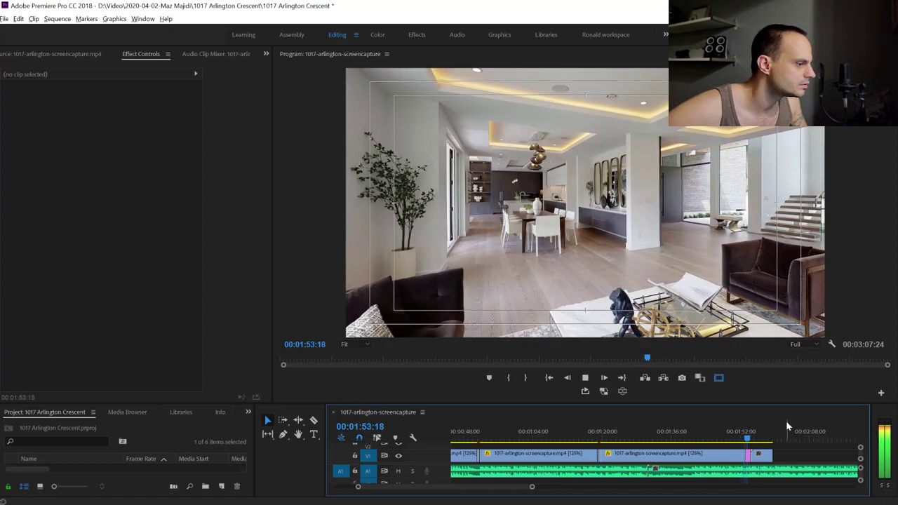
Inspect the ending around 01:53 and the cut into the outro title card
key(space)
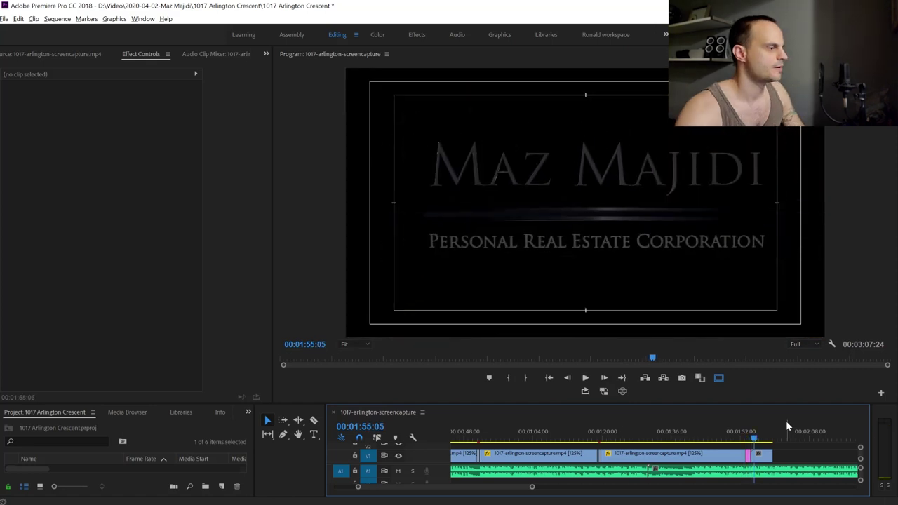
drag(754, 441, 746, 441)
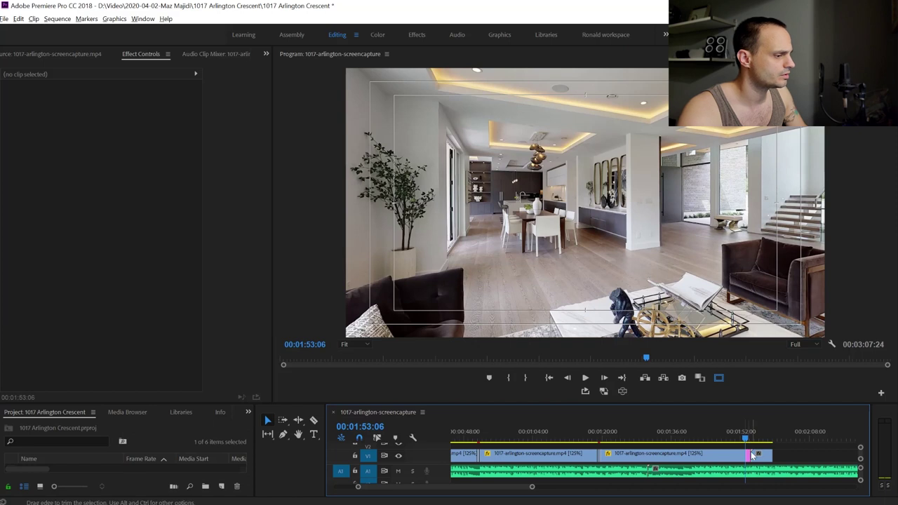
drag(749, 439, 745, 444)
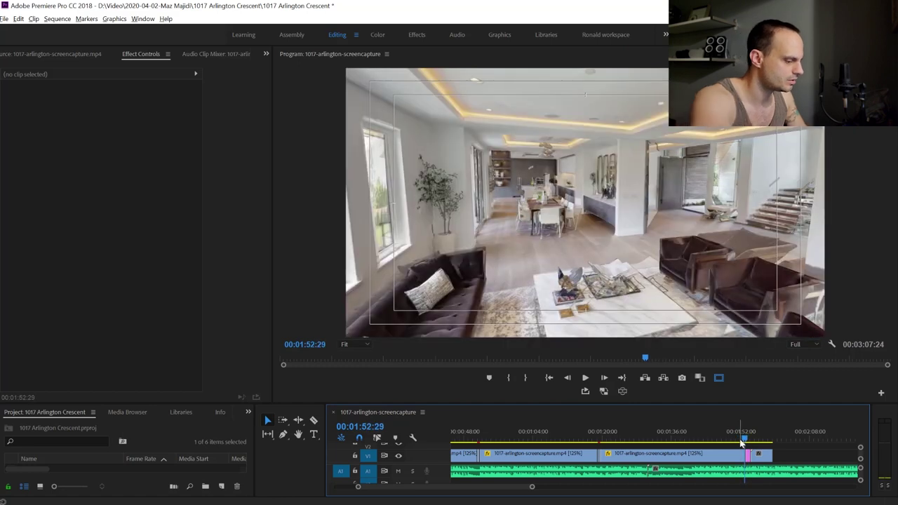
key(=)
key(=)
key(=)
key(space)
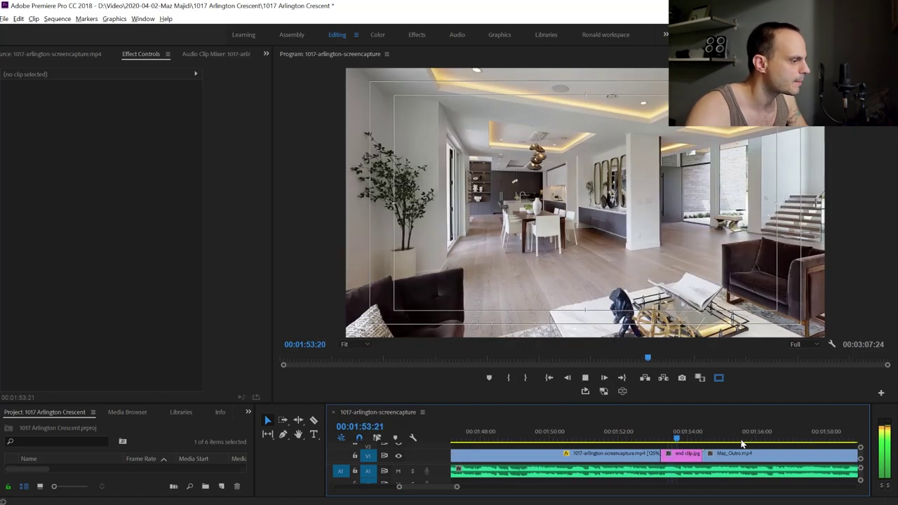
key(space)
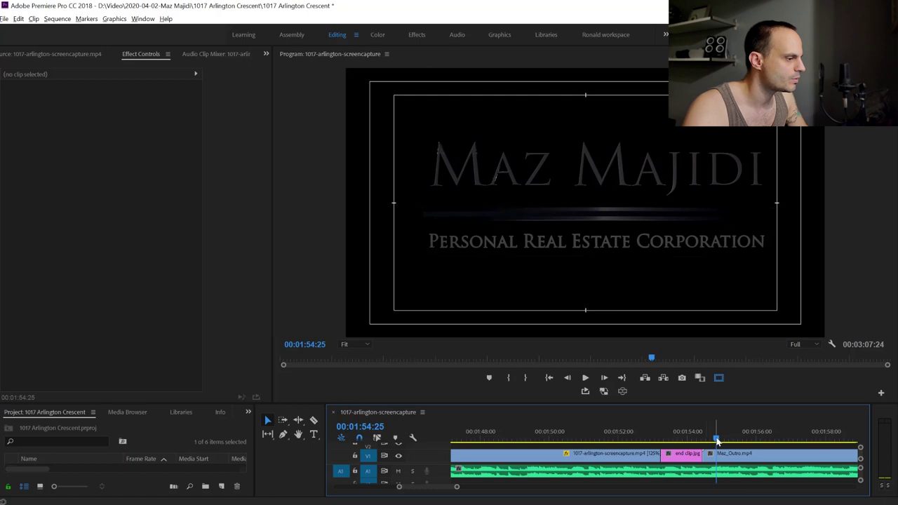
key(Left)
key(Left)
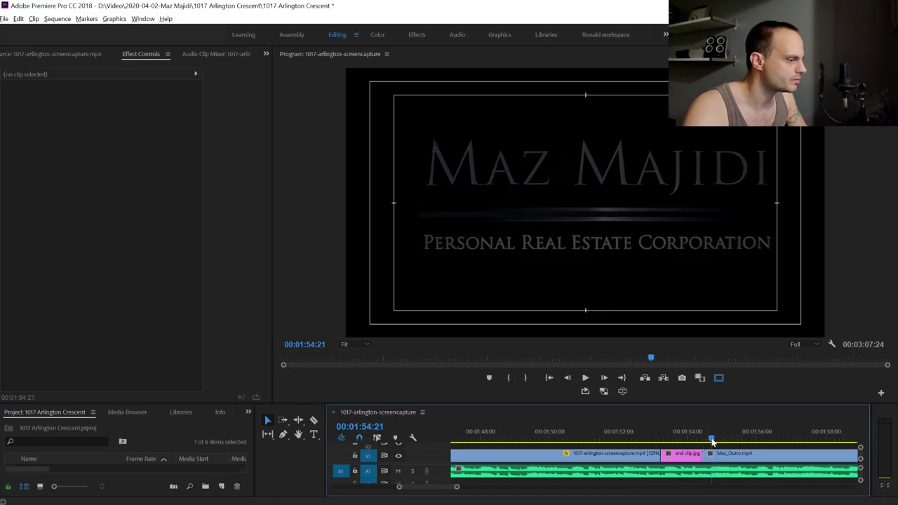
Extend end clip.jpg to close the gap before Maz_Outro and replay the ending to check it
click(728, 457)
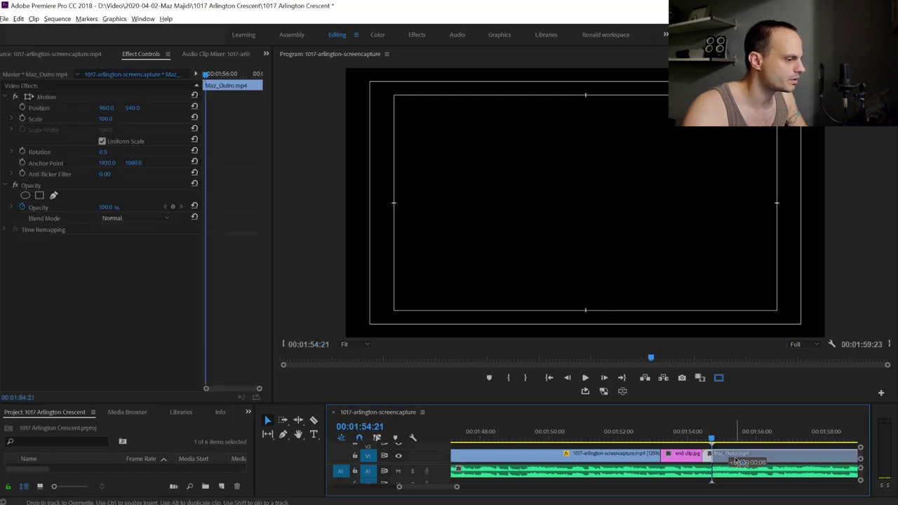
drag(699, 453, 710, 453)
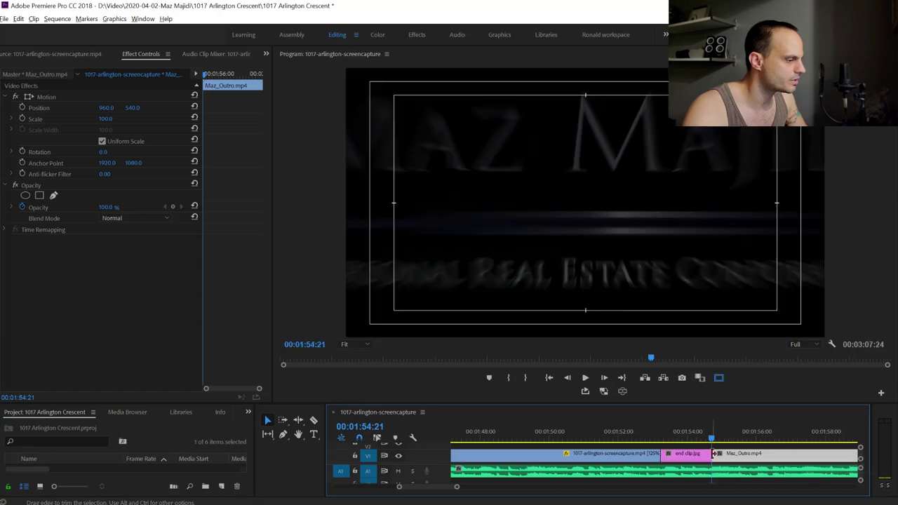
click(644, 439)
key(space)
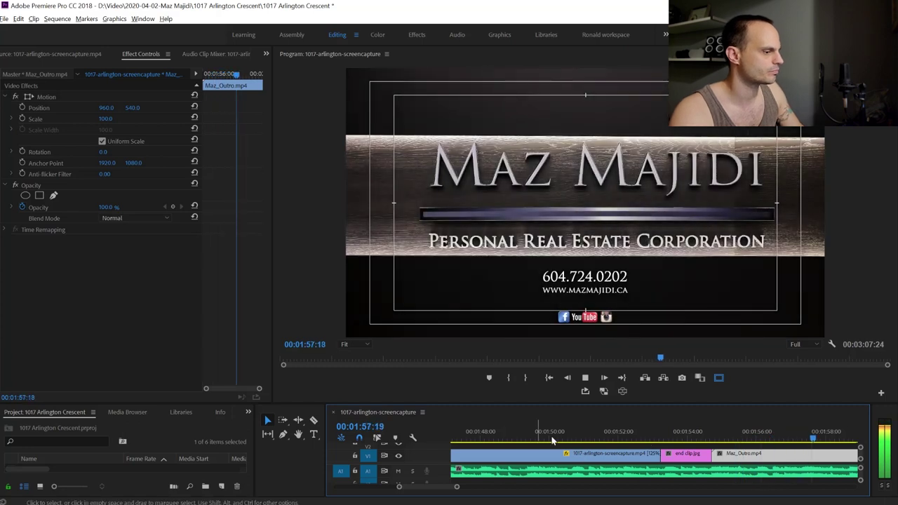
key(space)
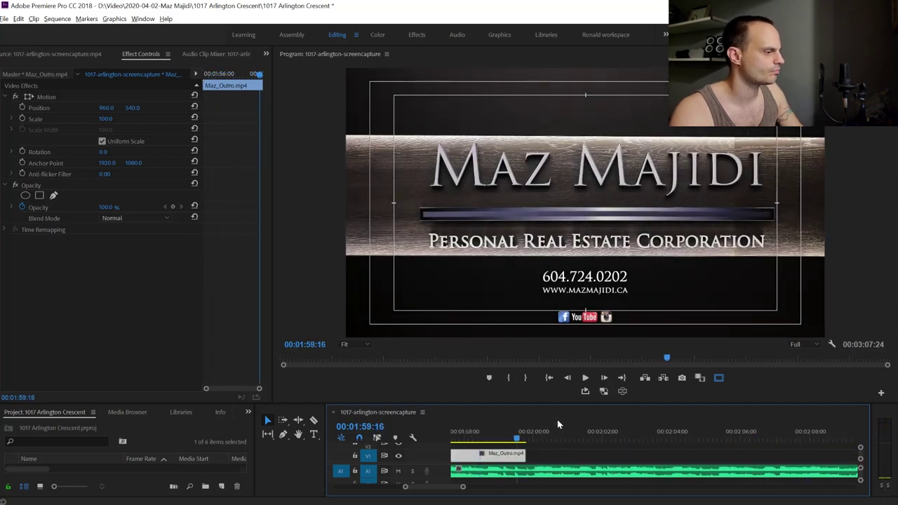
key(Right)
key(Right)
key(Right)
key(Right)
key(Right)
key(Right)
key(Right)
key(Right)
key(Right)
drag(528, 442, 510, 447)
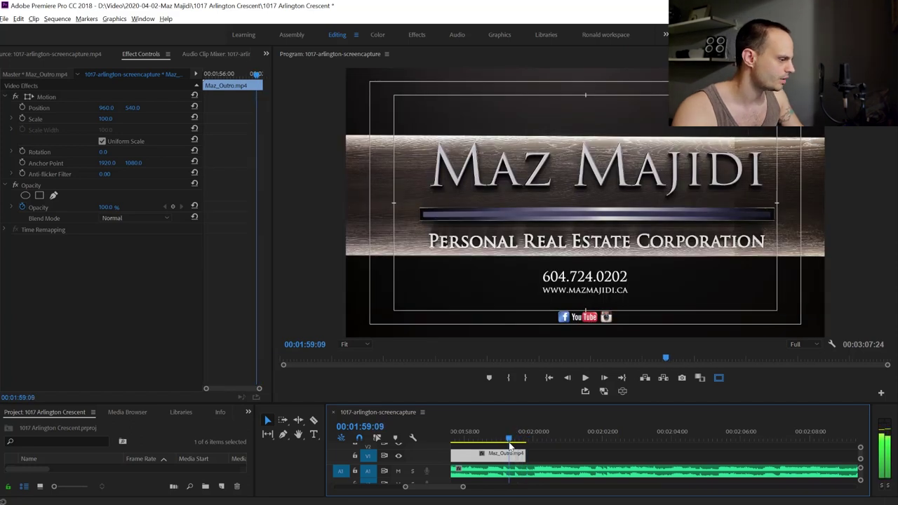
Razor the music track where the outro ends and select the leftover tail
key(c)
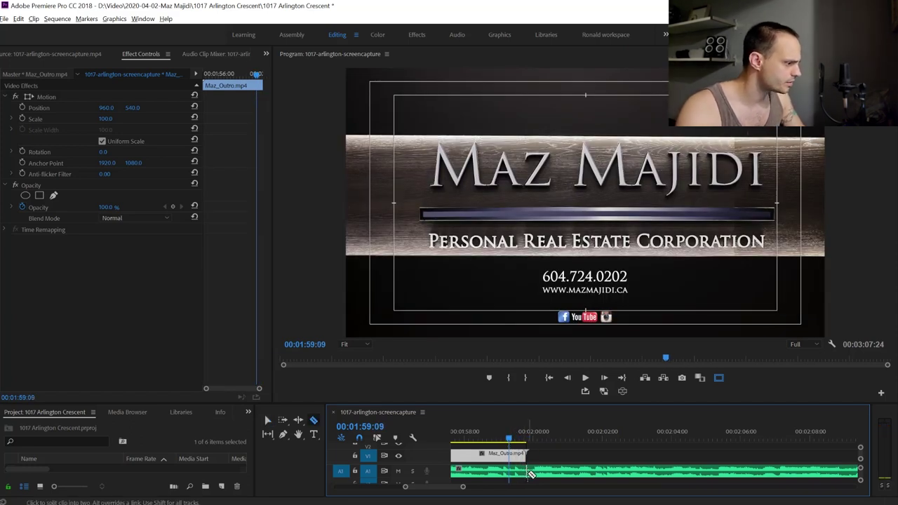
click(531, 475)
key(v)
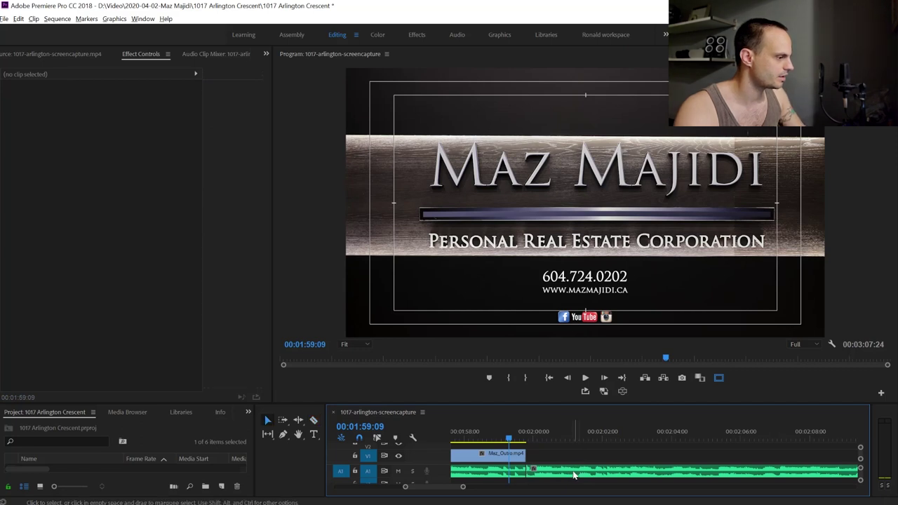
click(580, 469)
Delete the leftover music tail and add Channel Volume Left and Right keyframes at 01:58:18
key(Delete)
drag(507, 439, 481, 449)
drag(404, 487, 408, 487)
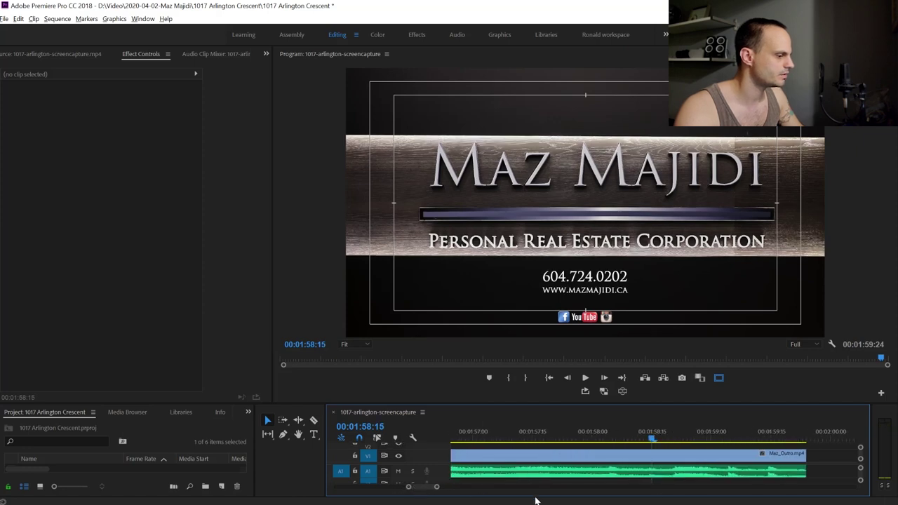
click(653, 470)
drag(652, 440, 664, 445)
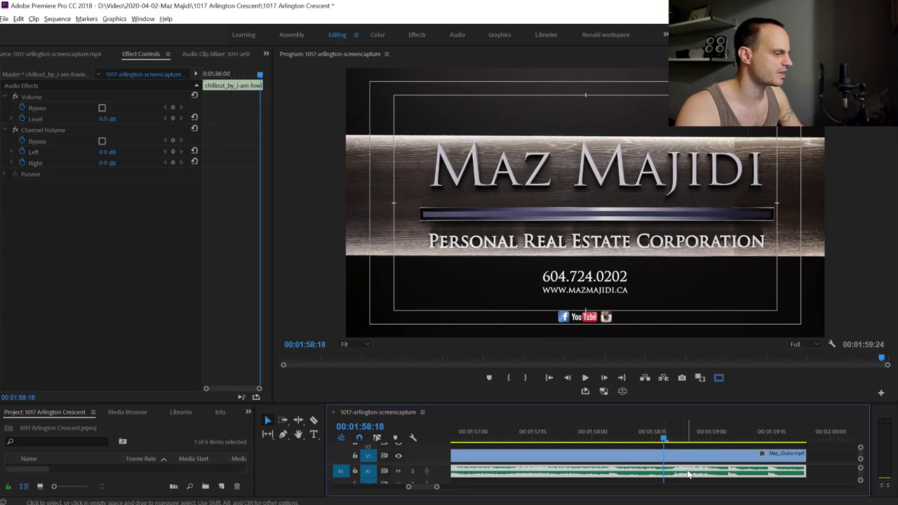
click(173, 151)
click(173, 163)
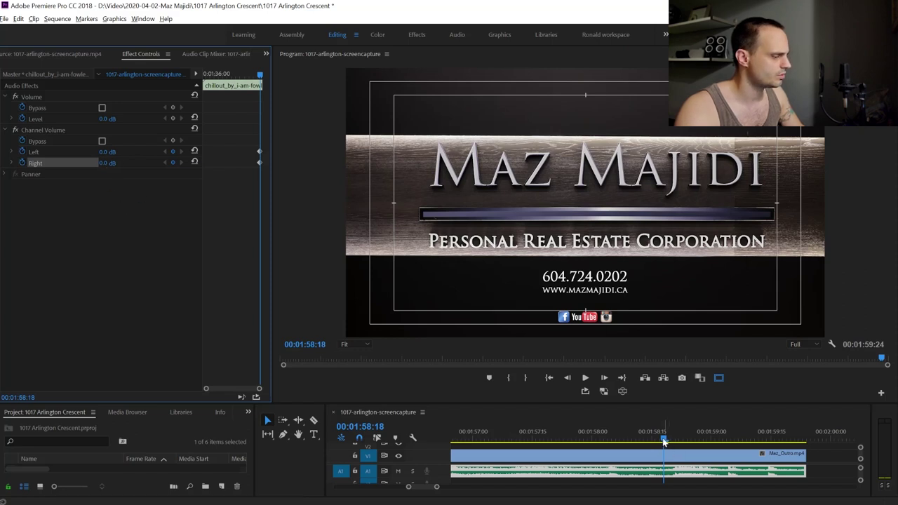
At the outro's end, drop both music channels to -287.5 dB and preview the fade-out
drag(663, 440, 800, 441)
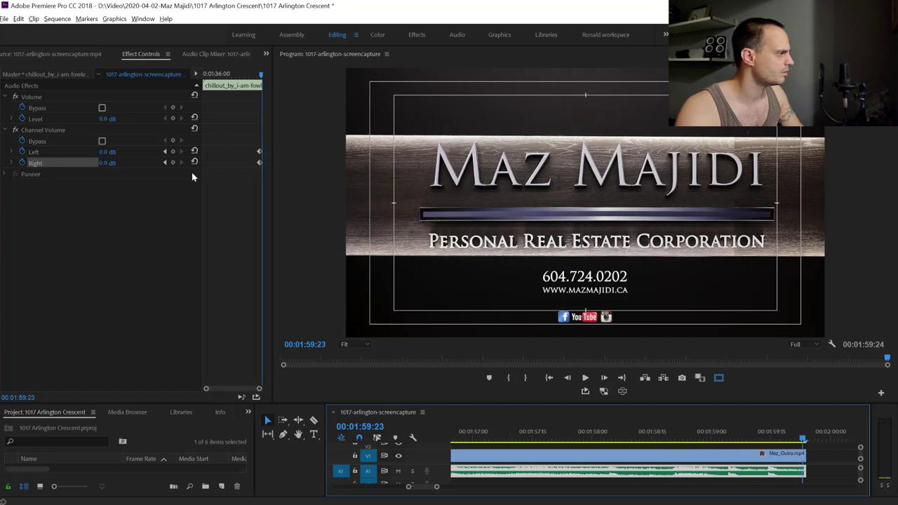
drag(105, 156, 81, 156)
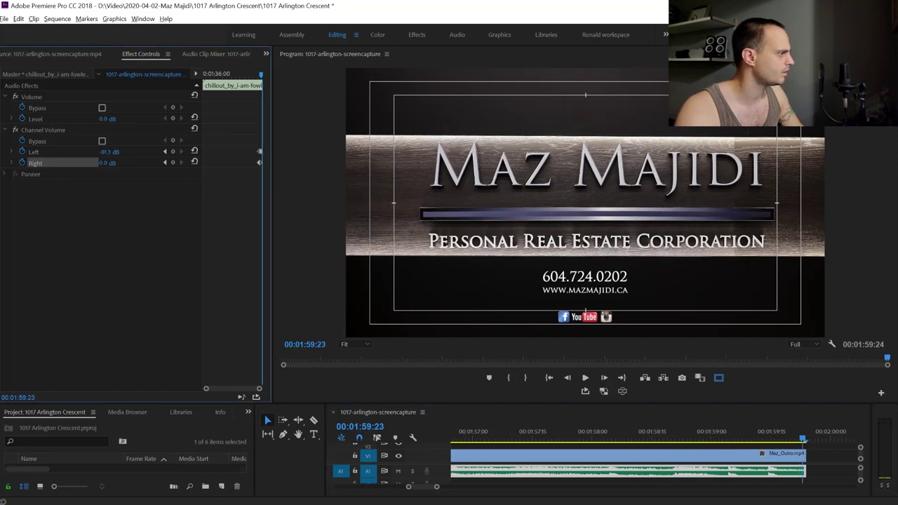
drag(99, 163, 80, 164)
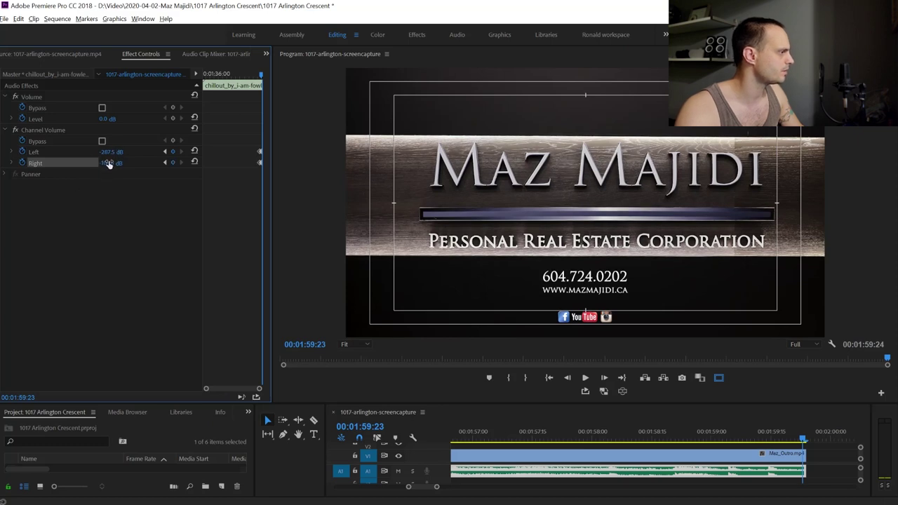
drag(106, 163, 63, 163)
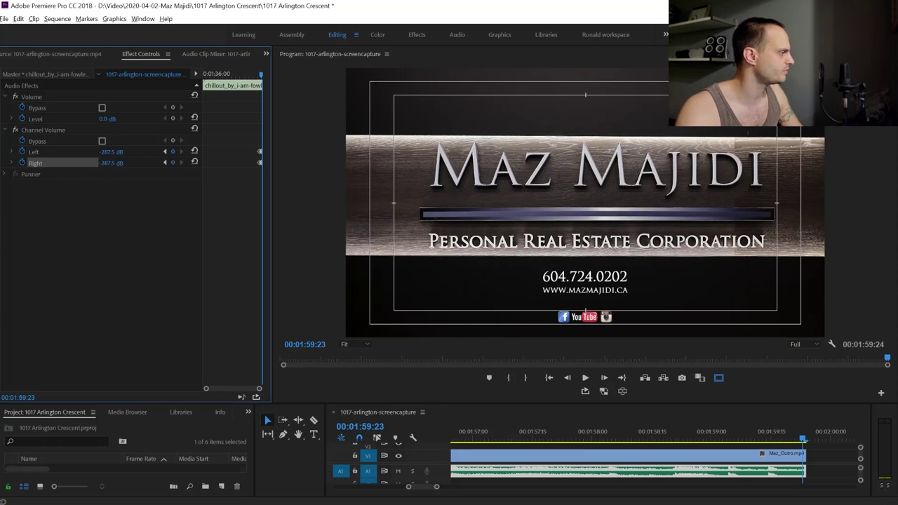
click(748, 440)
key(space)
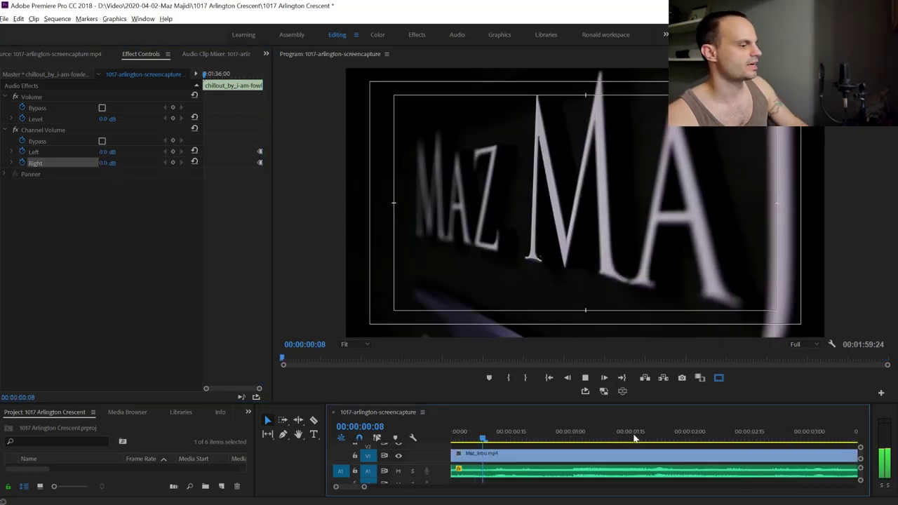
Play the sequence, fit it to the timeline, and save the project
key(space)
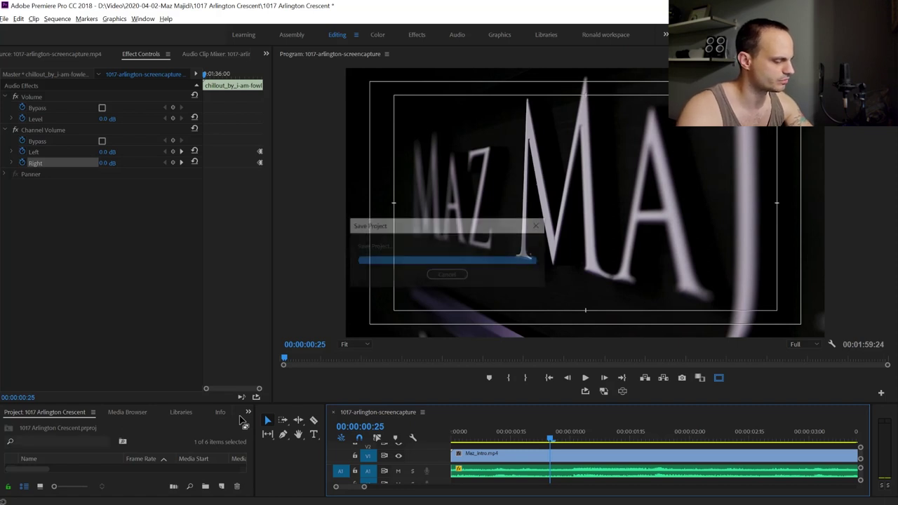
key(backslash)
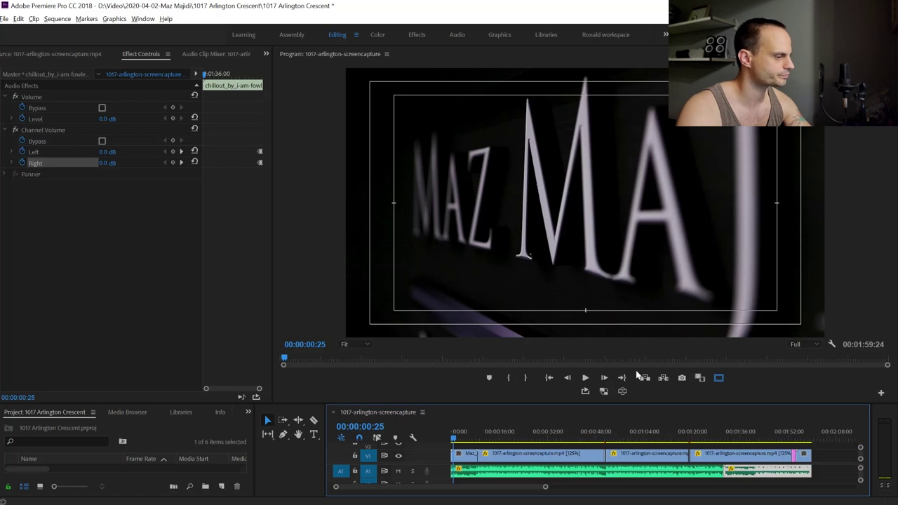
key(ctrl+s)
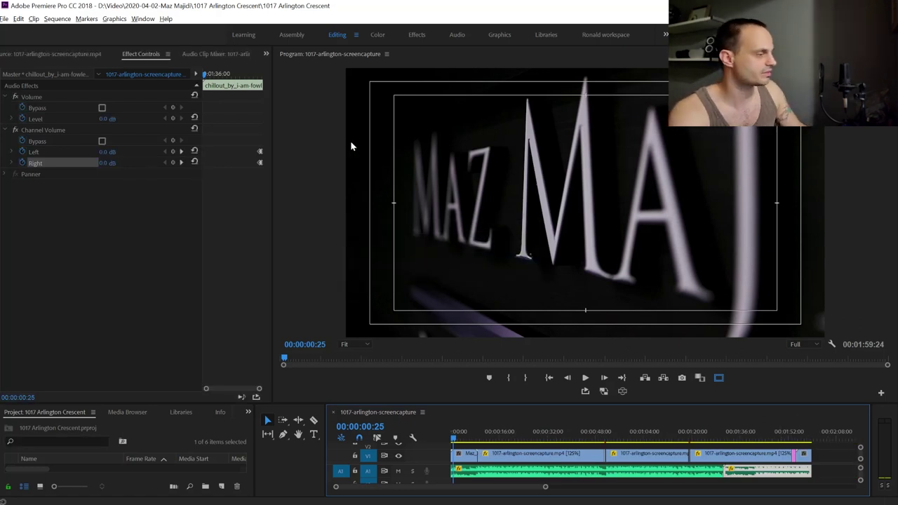
key(ctrl+s)
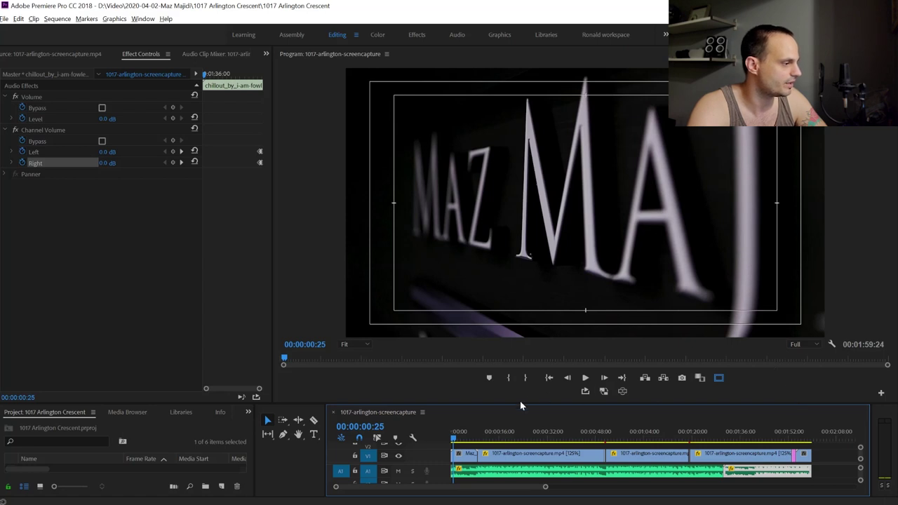
Scrub and play the closing title card, then replay the sequence from the beginning
click(803, 440)
drag(803, 440, 809, 437)
key(space)
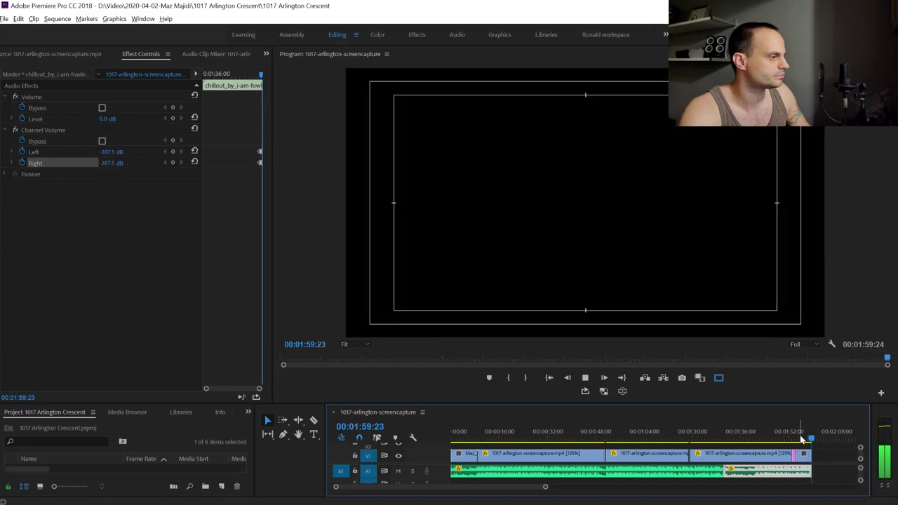
key(ctrl+m)
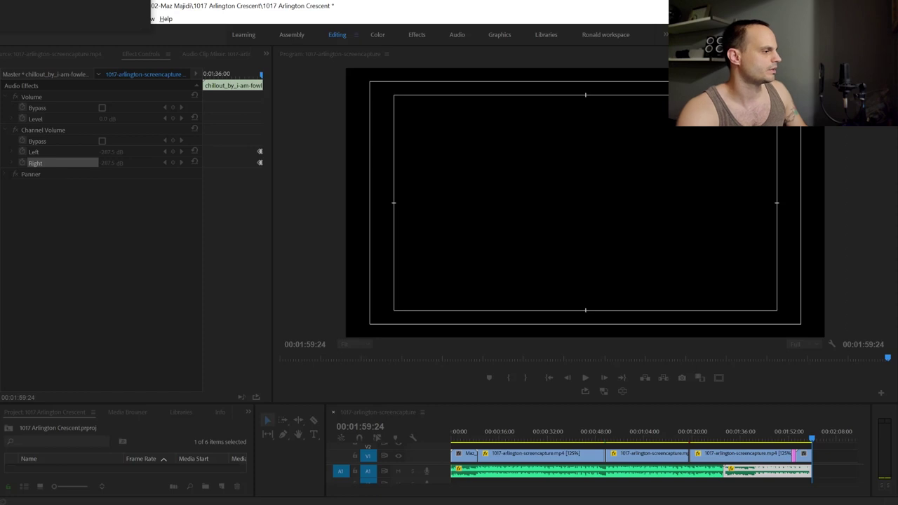
key(Home)
key(space)
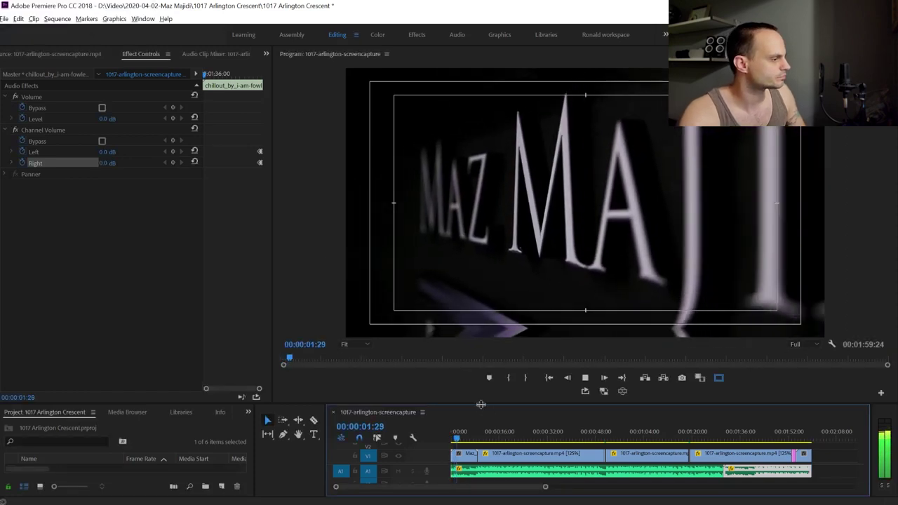
Pause playback at 00:00:11:14 on the 3D model shot and make the timeline panel taller
drag(480, 405, 480, 424)
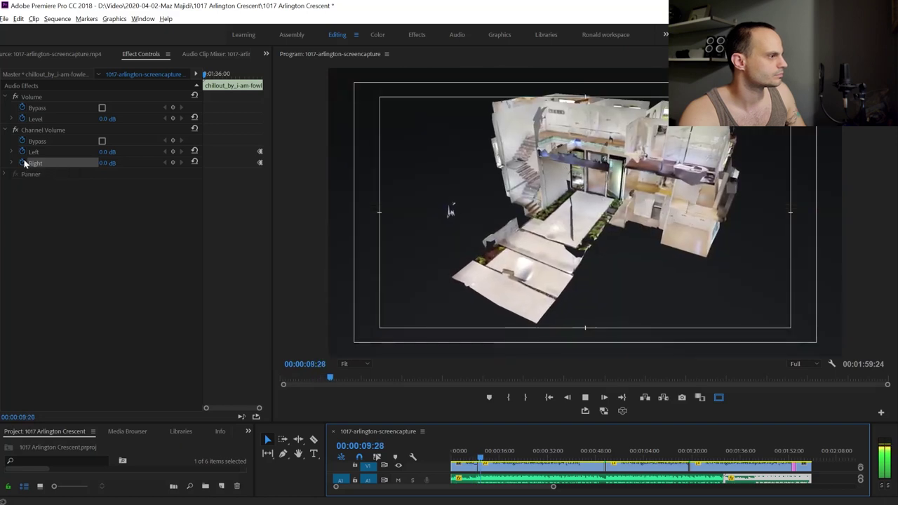
key(space)
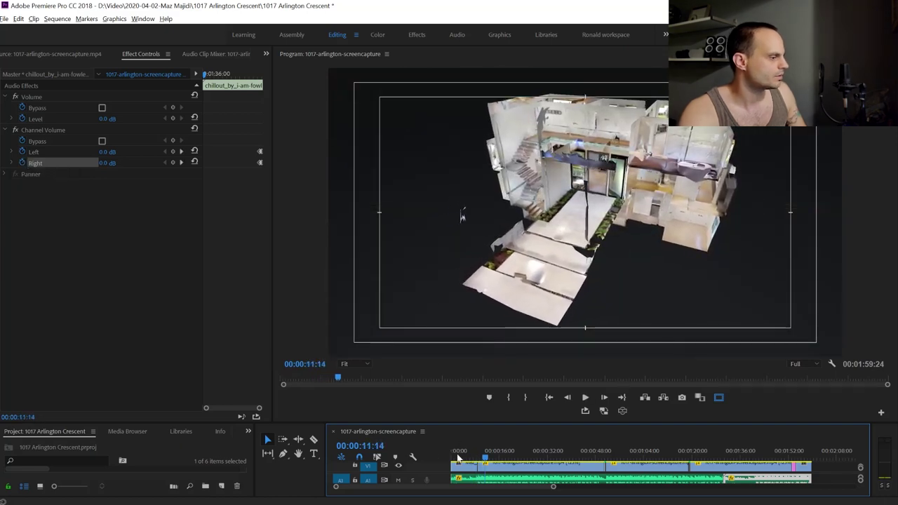
drag(555, 423, 549, 374)
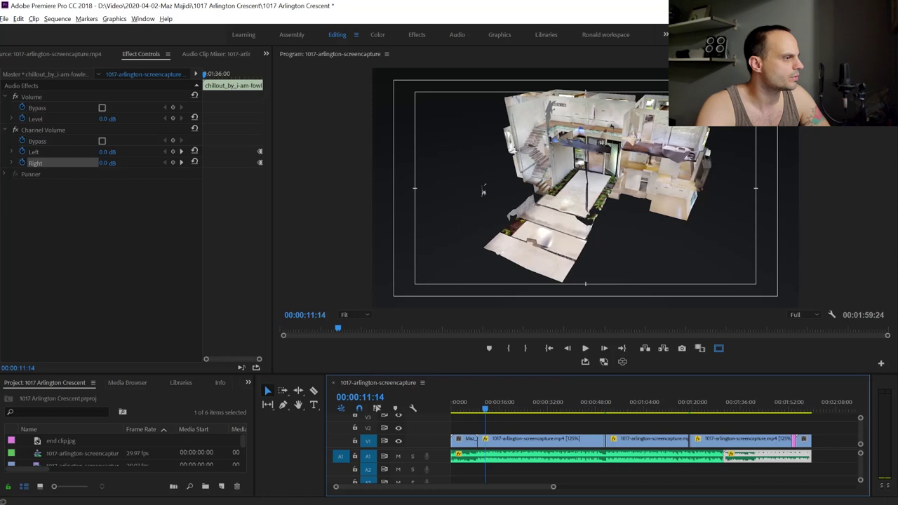
In the Graphics workspace, browse the Essential Graphics title templates and scroll to Bold Title
click(494, 34)
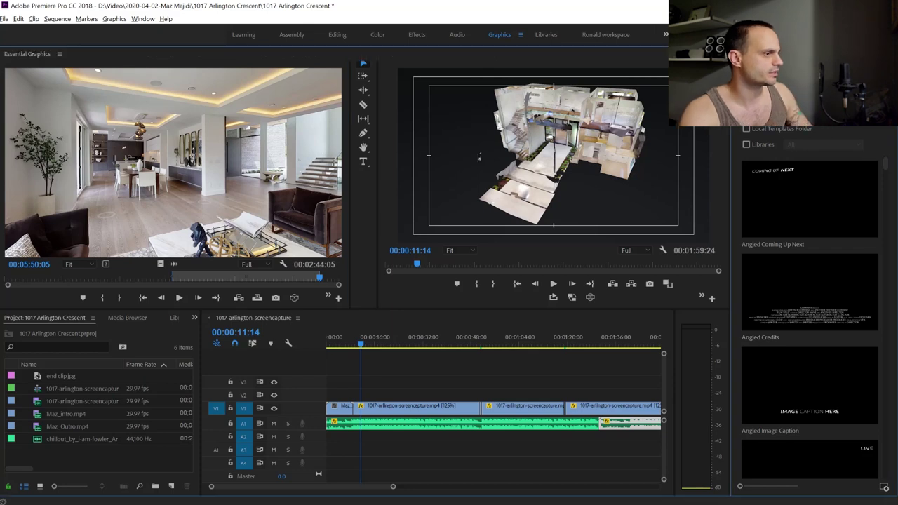
key(grave)
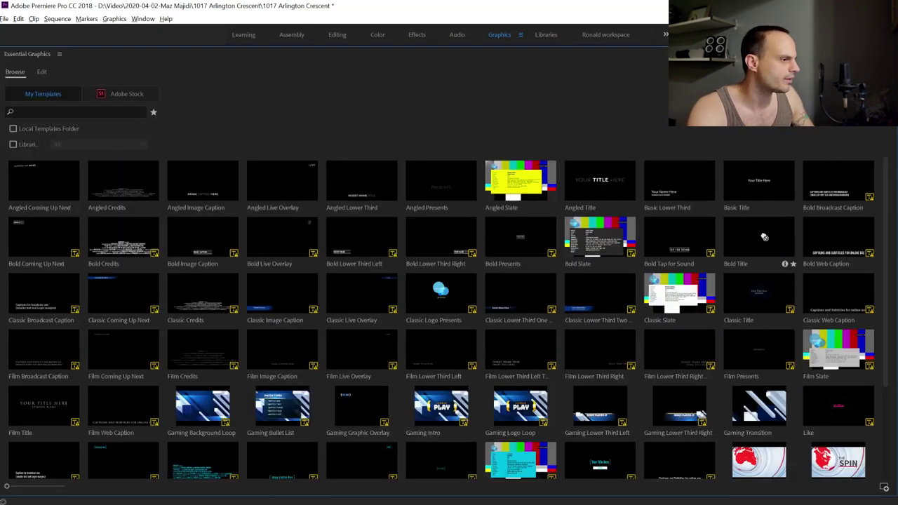
click(765, 237)
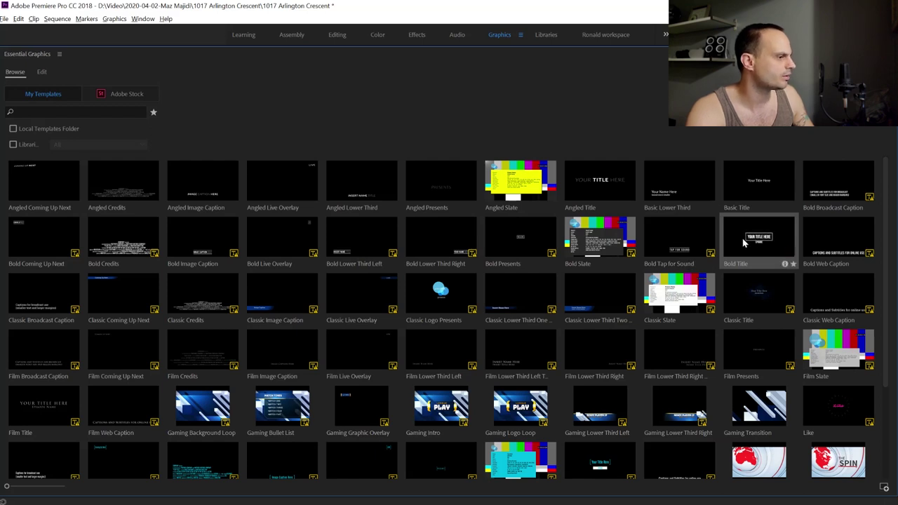
key(grave)
scroll(779, 267, down, 10)
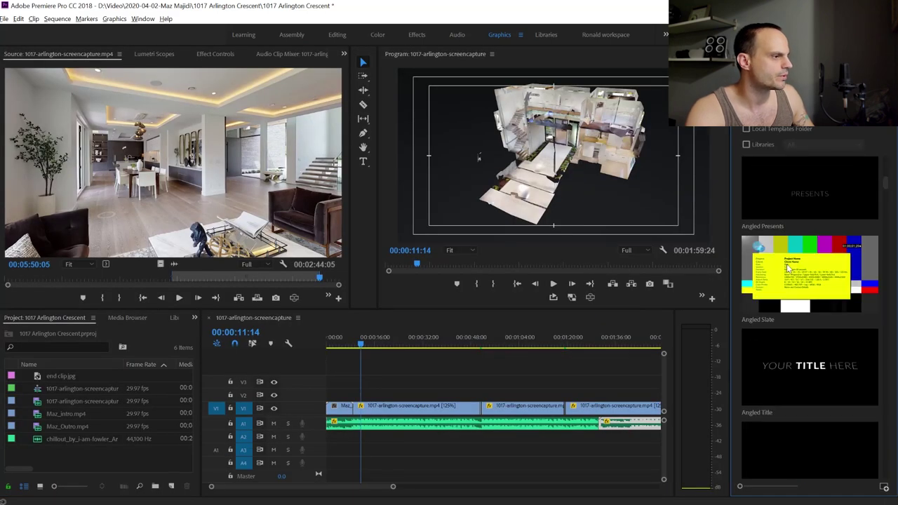
scroll(797, 307, down, 5)
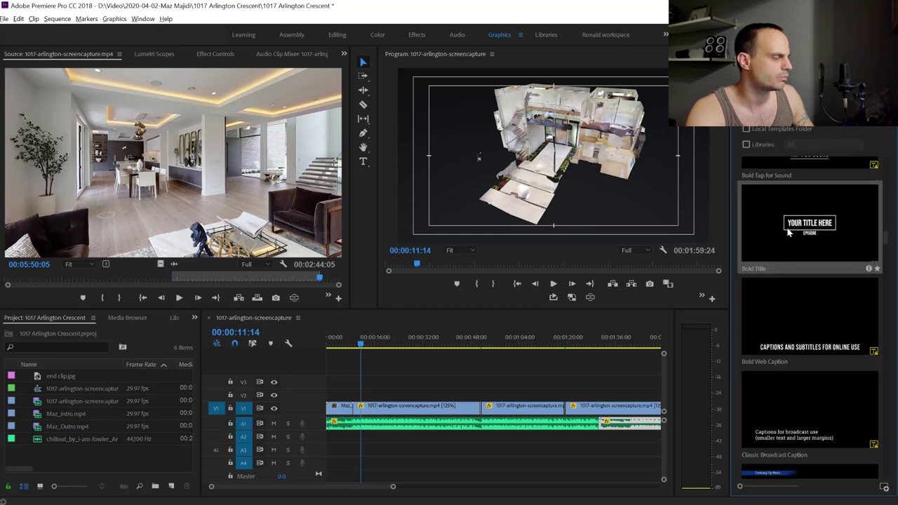
Place the Bold Title template on V2 around ten seconds, accepting the substituted font
drag(648, 284, 357, 396)
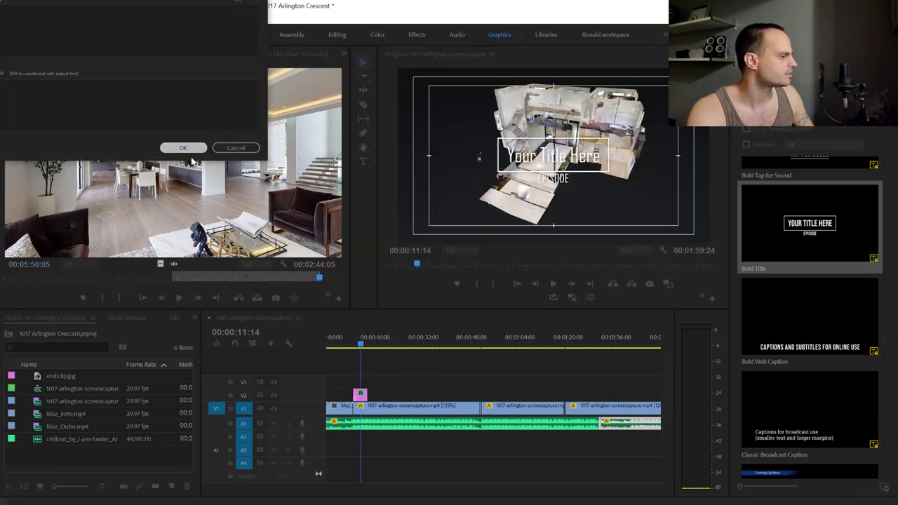
click(181, 149)
click(358, 346)
drag(358, 349, 359, 348)
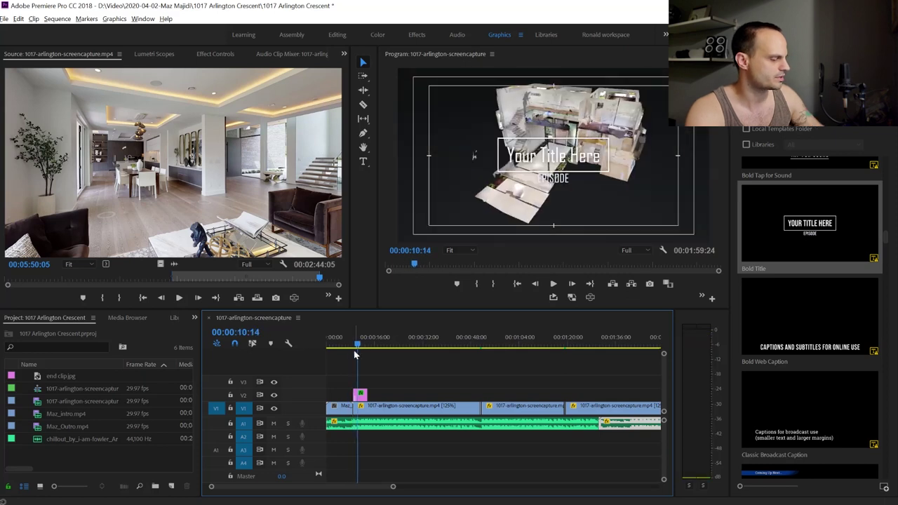
Lengthen the Bold Title clip so it covers the 3D model shot, then select it
key(=)
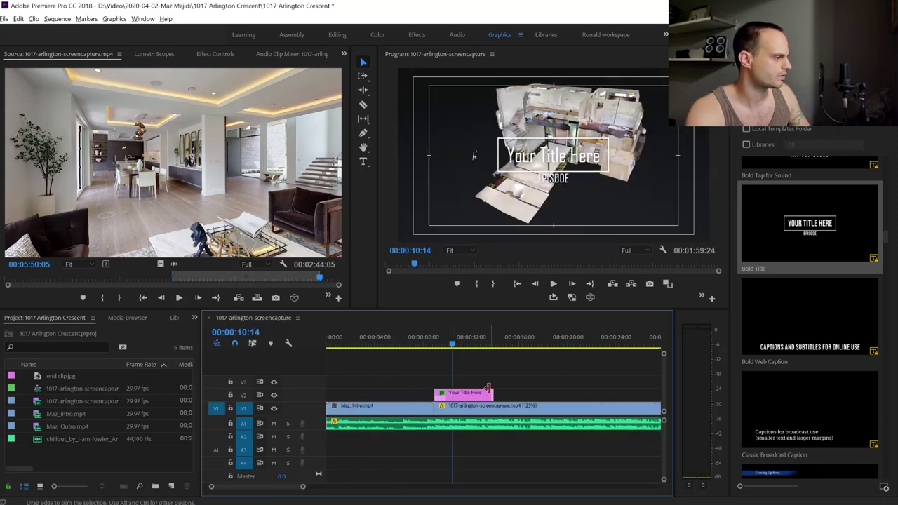
drag(498, 392, 502, 392)
click(436, 348)
drag(436, 348, 456, 351)
click(474, 394)
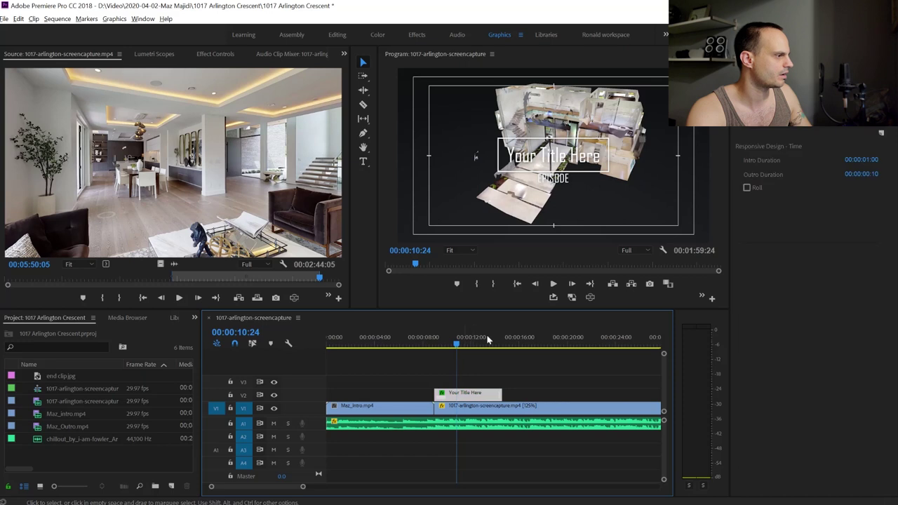
double_click(557, 167)
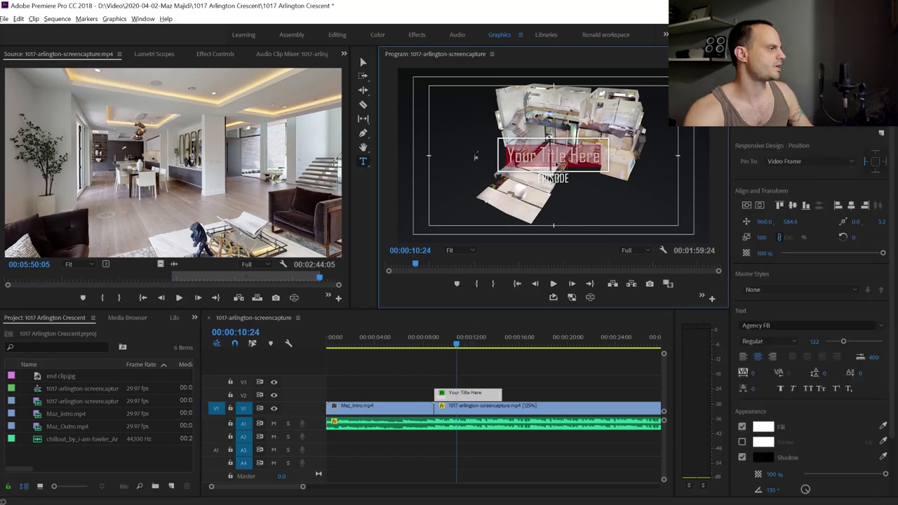
key(BackSpace)
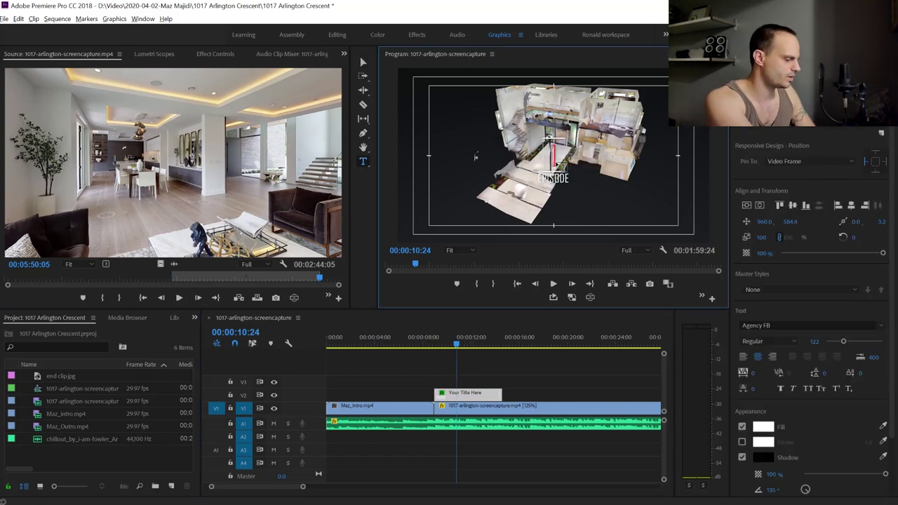
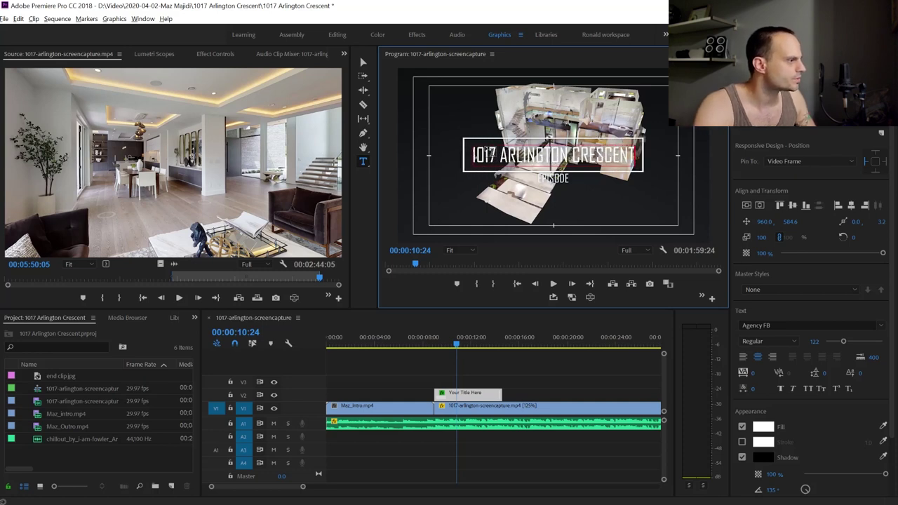
double_click(551, 179)
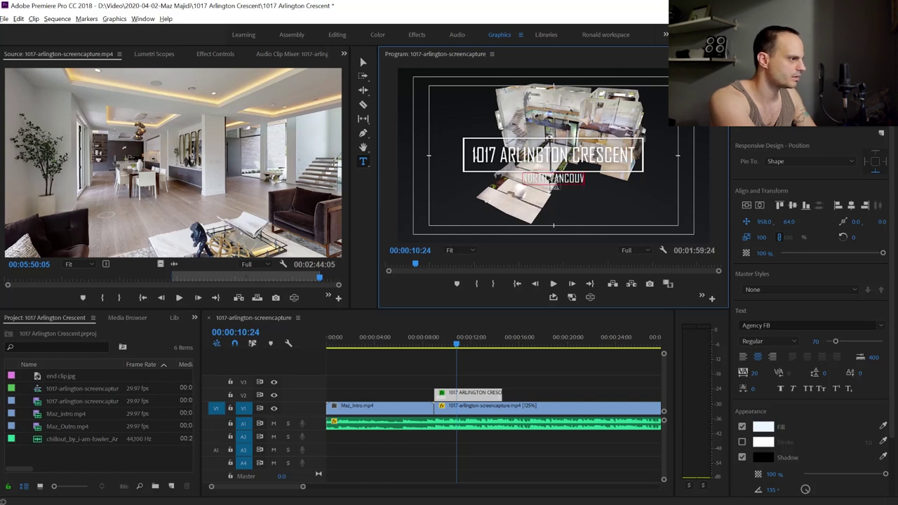
Preview the title section and return to the Editing workspace
drag(468, 335, 423, 337)
key(space)
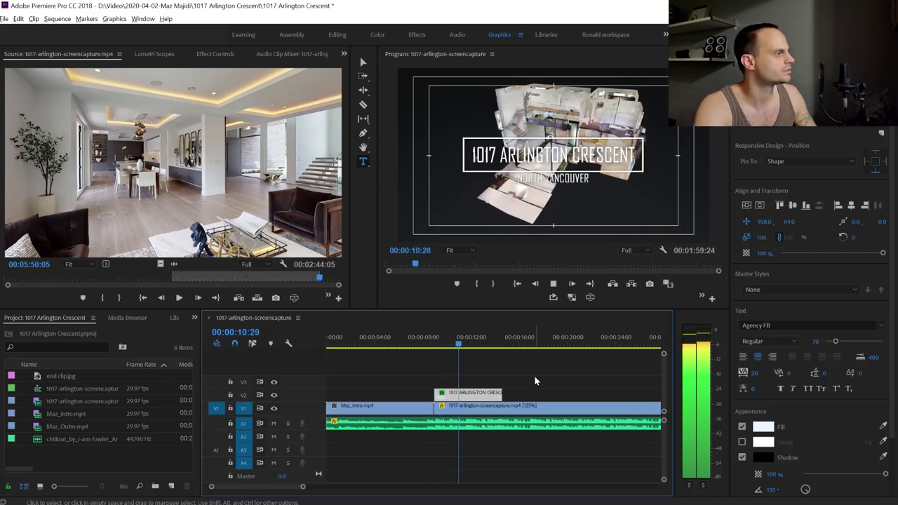
key(alt+shift+3)
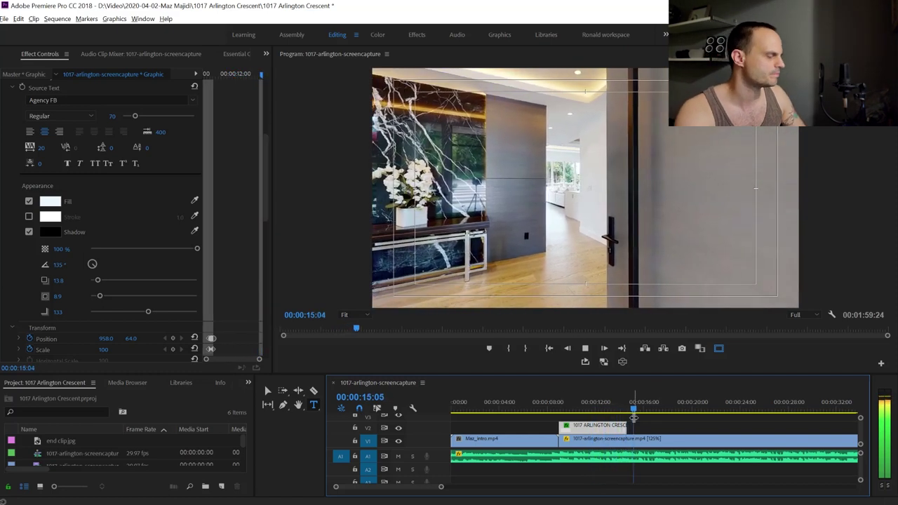
Replay the whole sequence from the start to the closing title card, then return to the 3D model shot
key(space)
drag(693, 413, 437, 407)
key(backslash)
key(space)
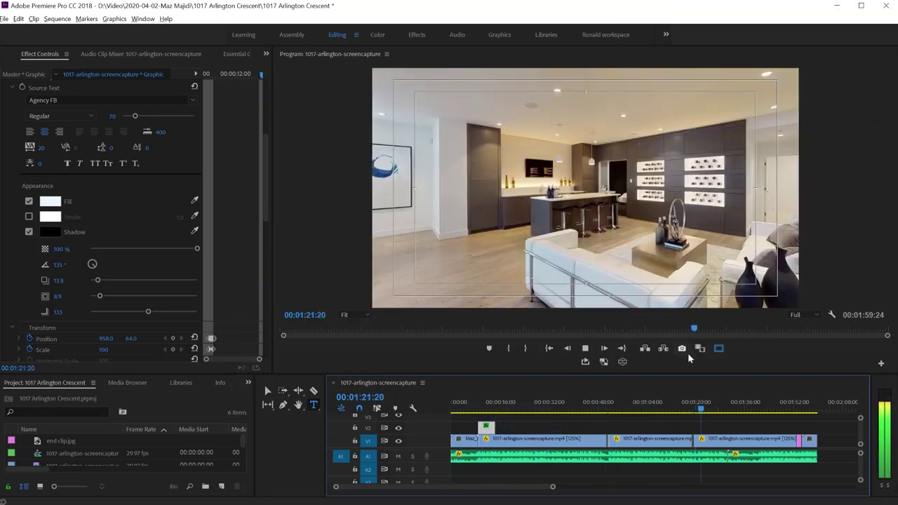
click(807, 417)
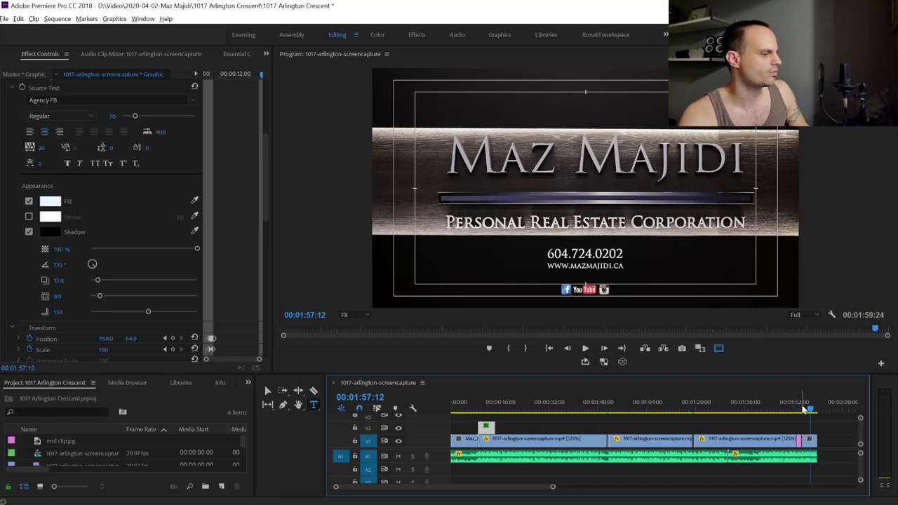
click(791, 414)
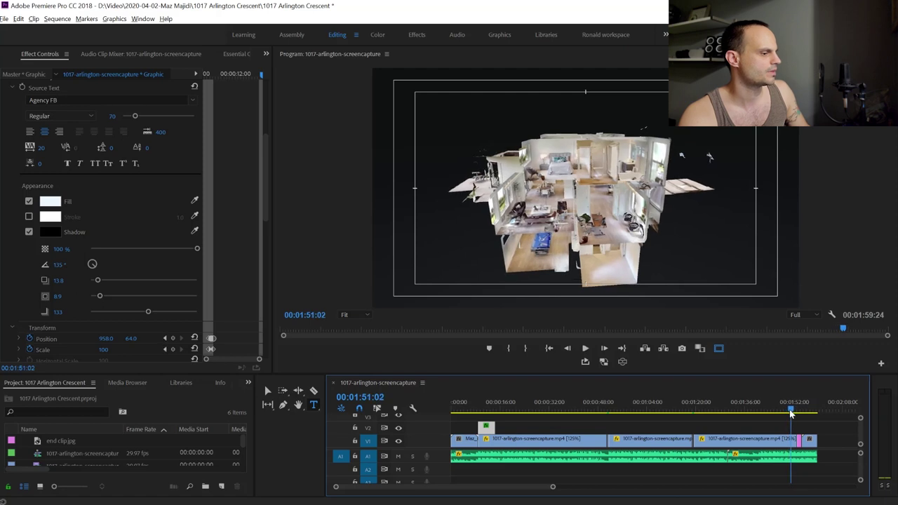
Save the project and replay the tour from the beginning, skipping ahead to the interior footage
key(ctrl+s)
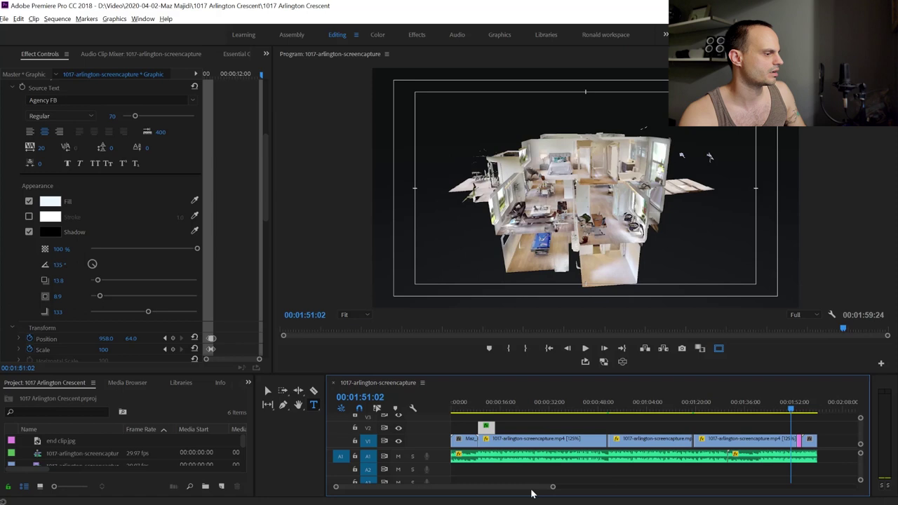
key(ctrl+a)
key(Delete)
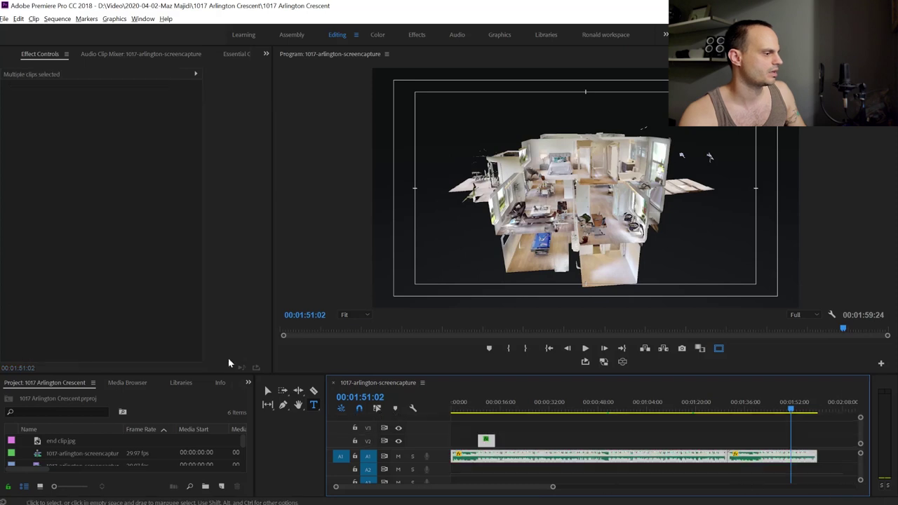
key(Home)
key(space)
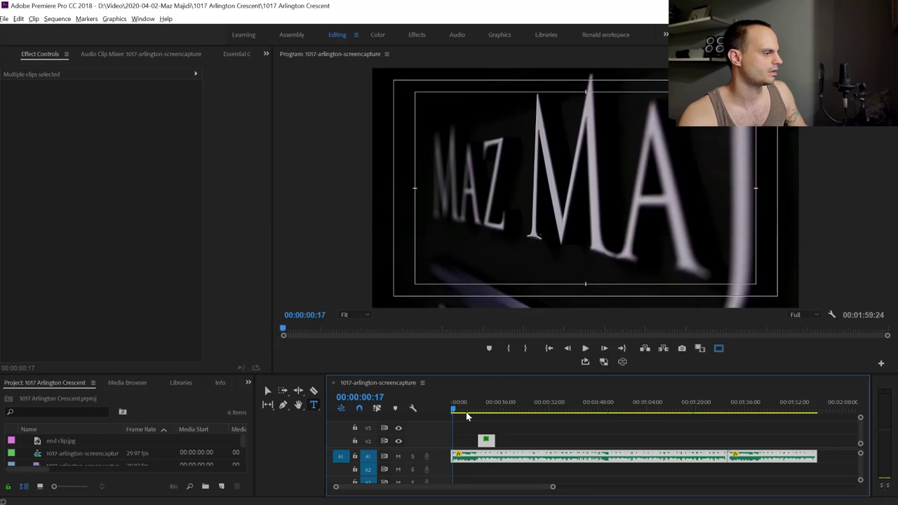
click(490, 413)
click(533, 413)
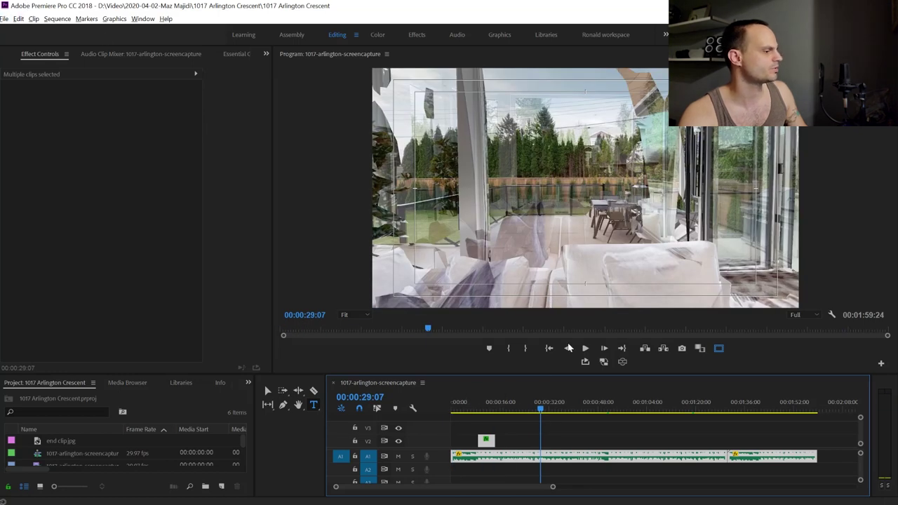
click(4, 18)
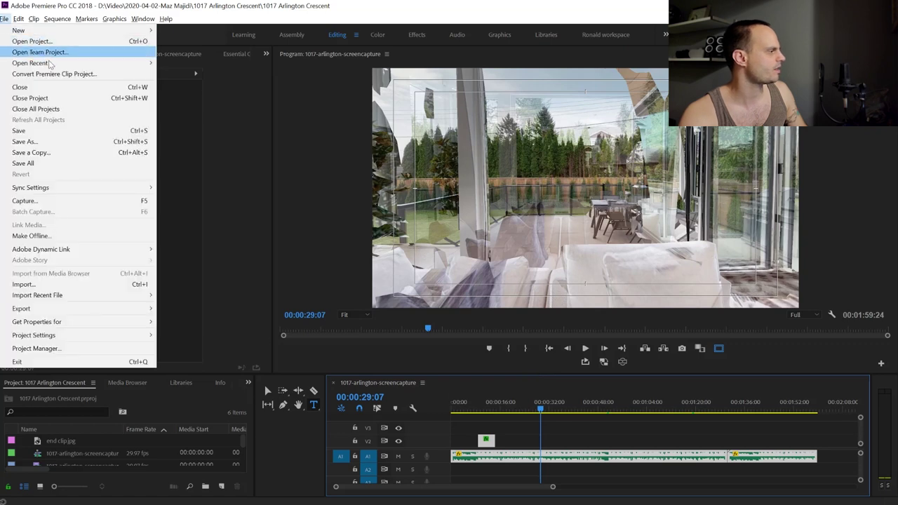
Export Media with format H.264 and the High Quality 1080p HD preset, then set the output location
mouse_move(84, 309)
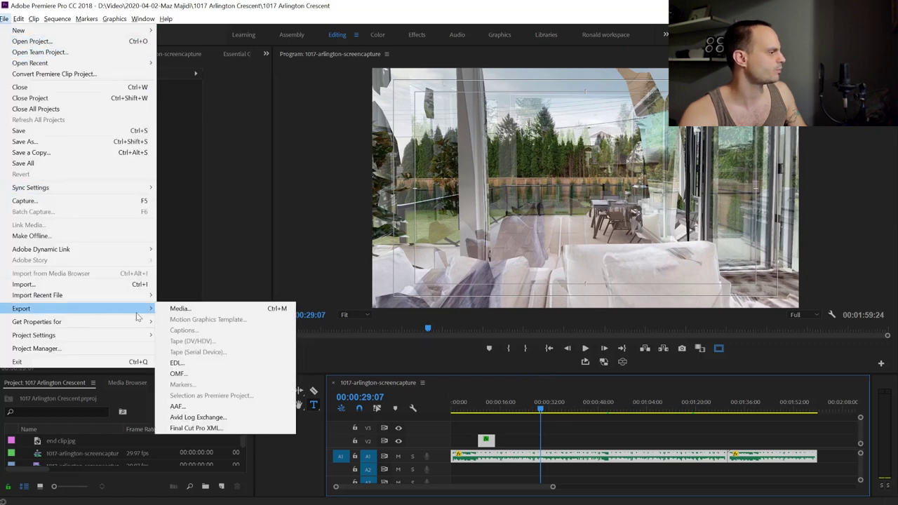
click(188, 311)
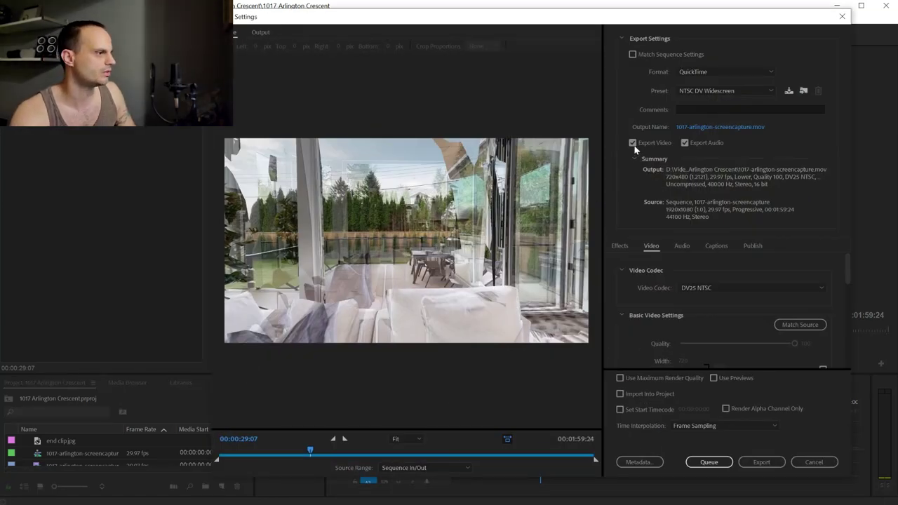
click(744, 71)
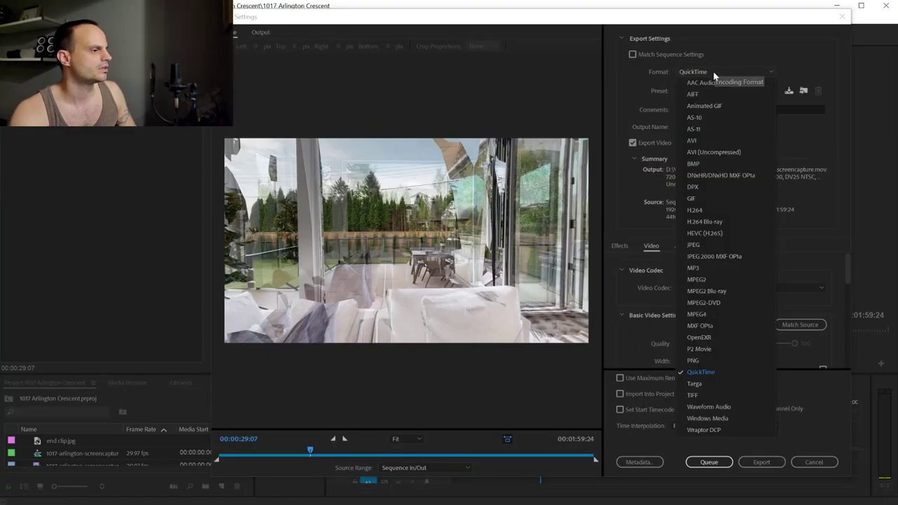
click(698, 211)
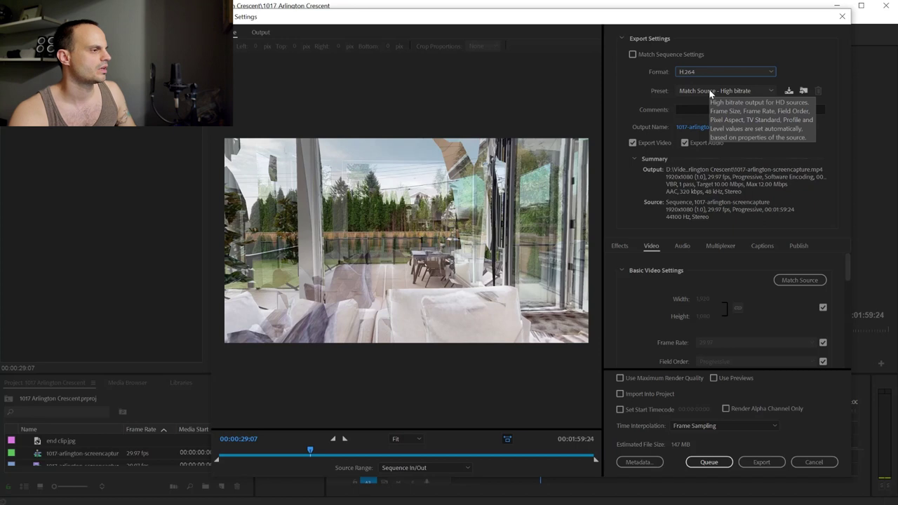
click(711, 93)
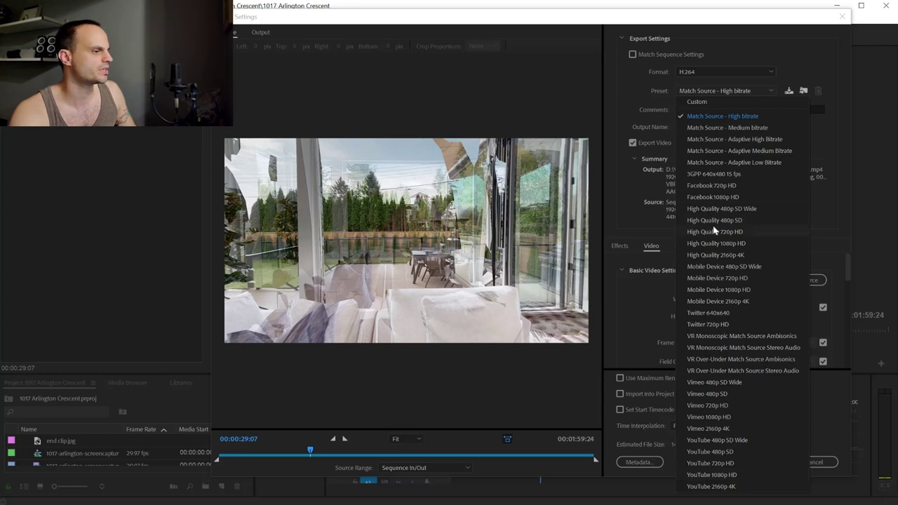
click(728, 244)
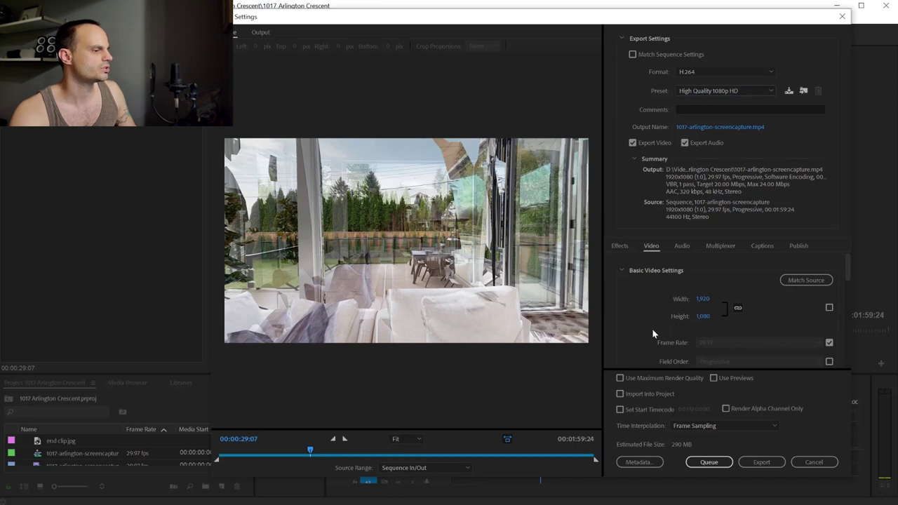
scroll(652, 334, down, 5)
click(733, 127)
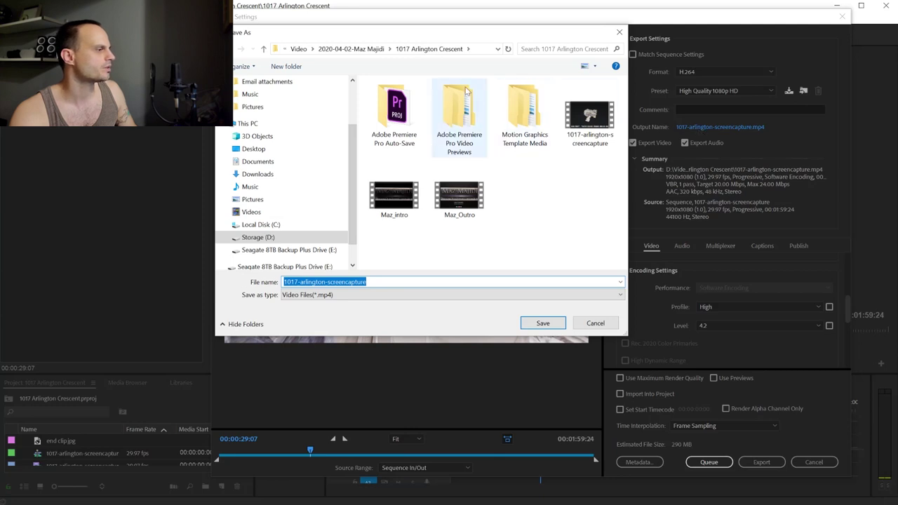
Create a new folder named eXPORTS in the save location and open it
right_click(522, 208)
mouse_move(563, 306)
click(636, 306)
text(eXPORTS)
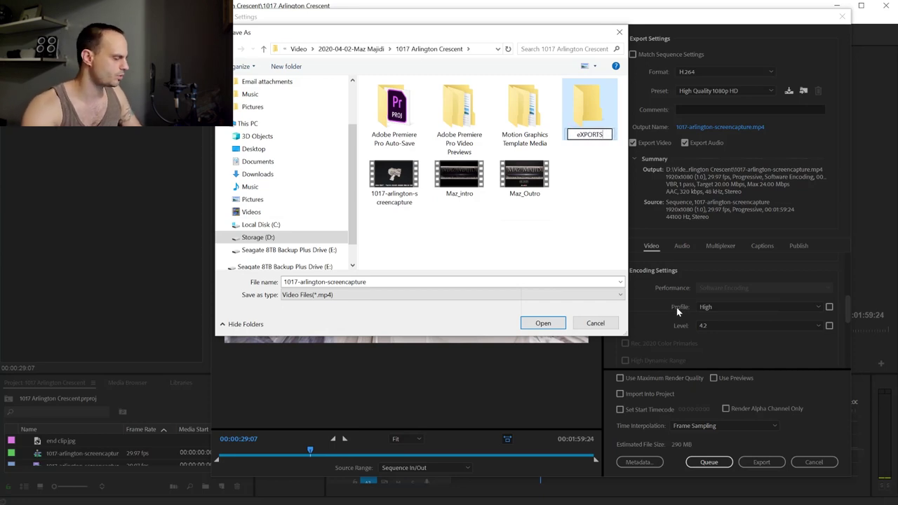
key(Return)
double_click(525, 112)
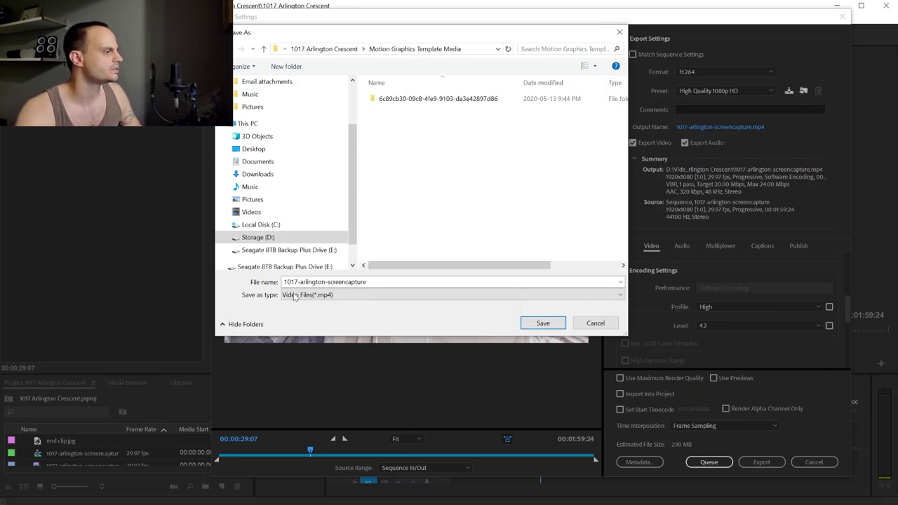
click(394, 283)
click(331, 282)
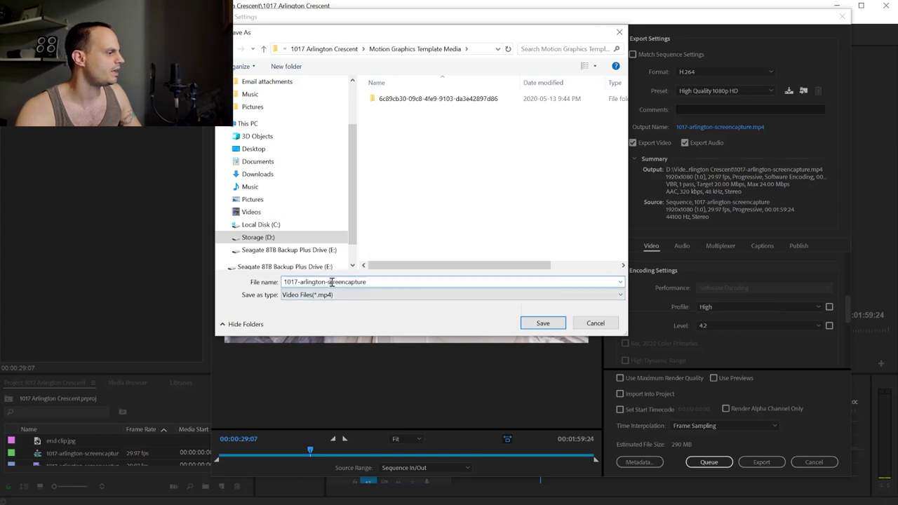
key(shift+End)
text(s)
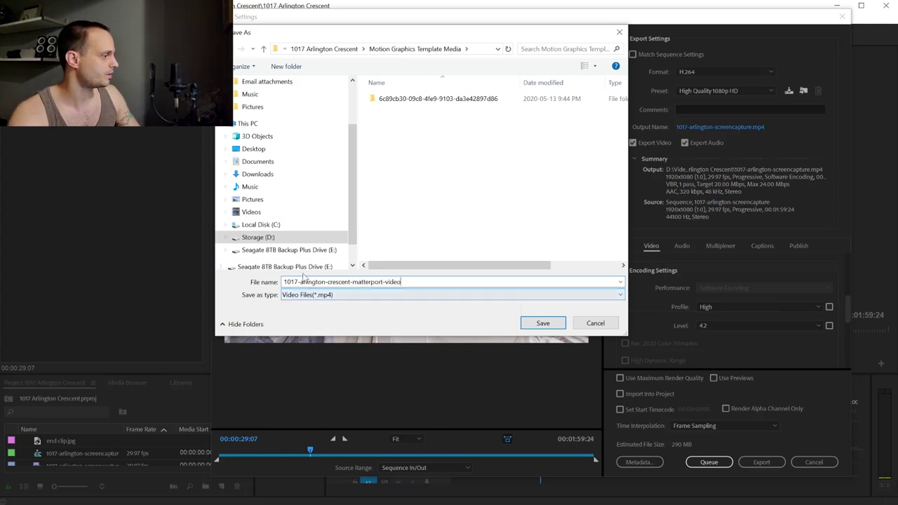
click(542, 322)
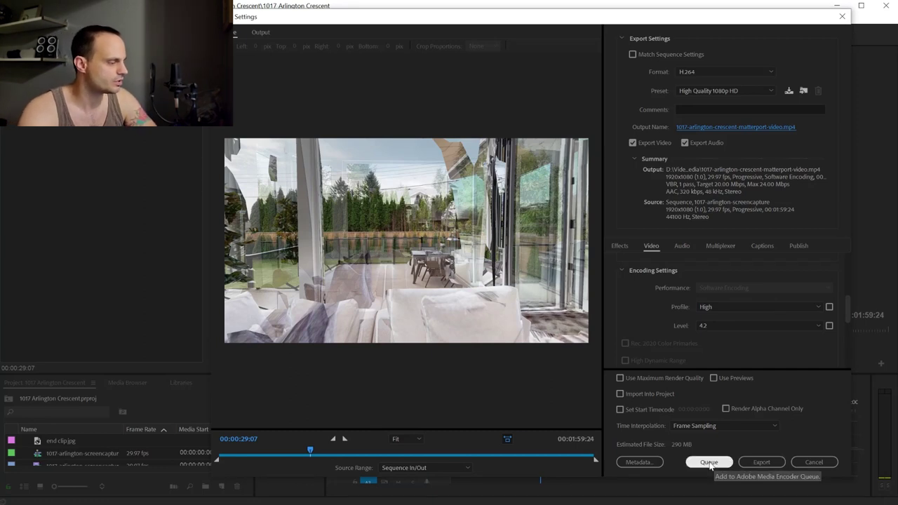
click(752, 465)
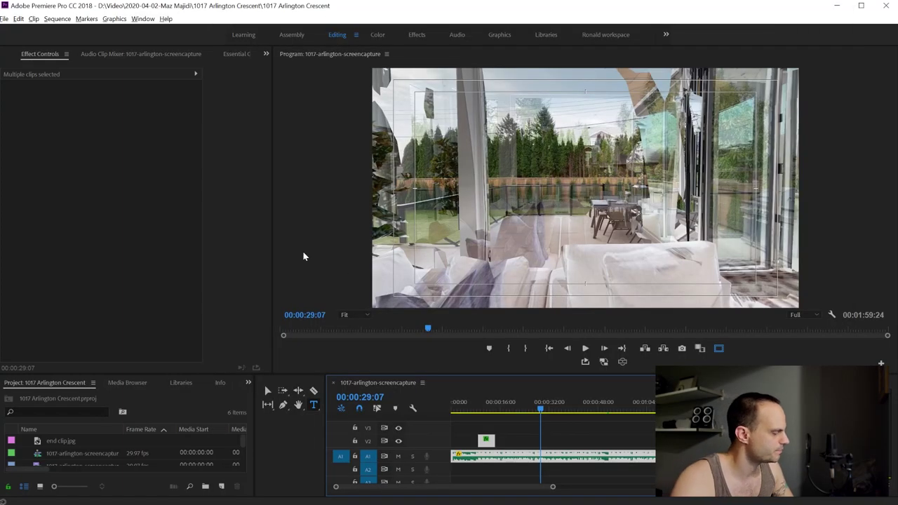
key(alt+Tab)
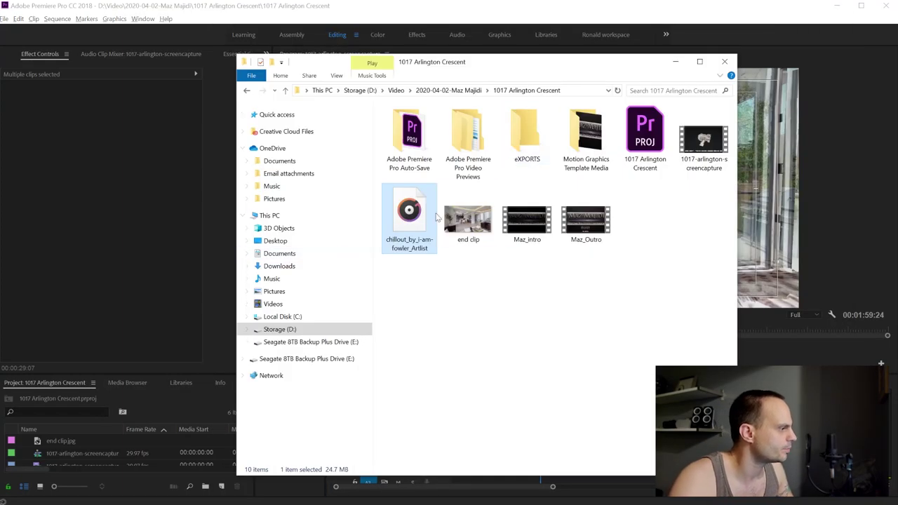
click(527, 137)
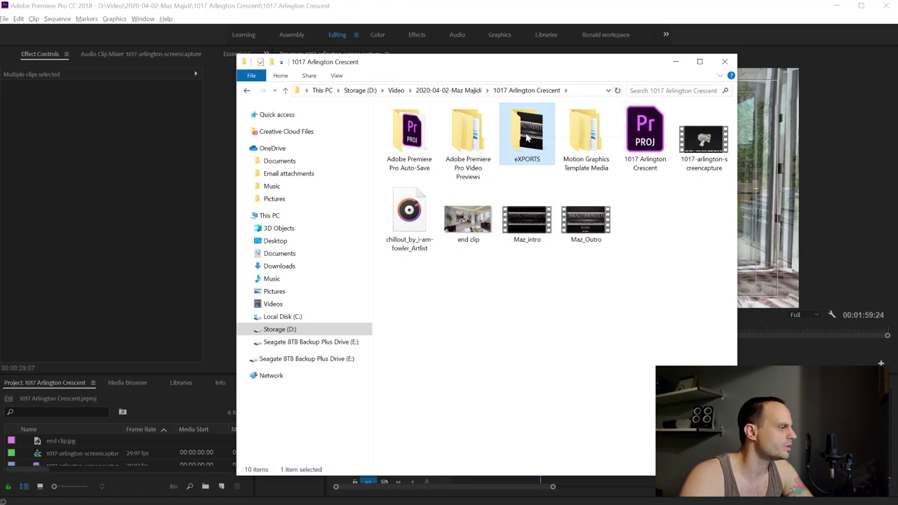
double_click(527, 137)
click(421, 142)
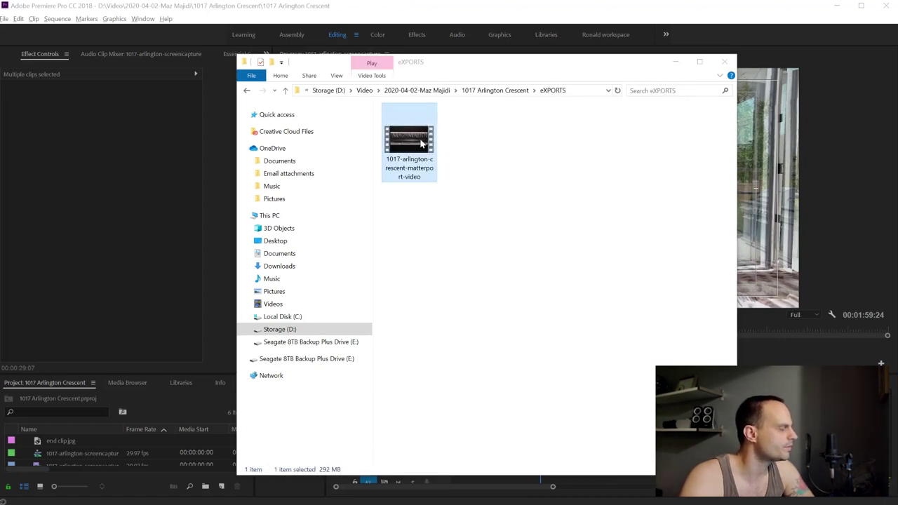
double_click(421, 143)
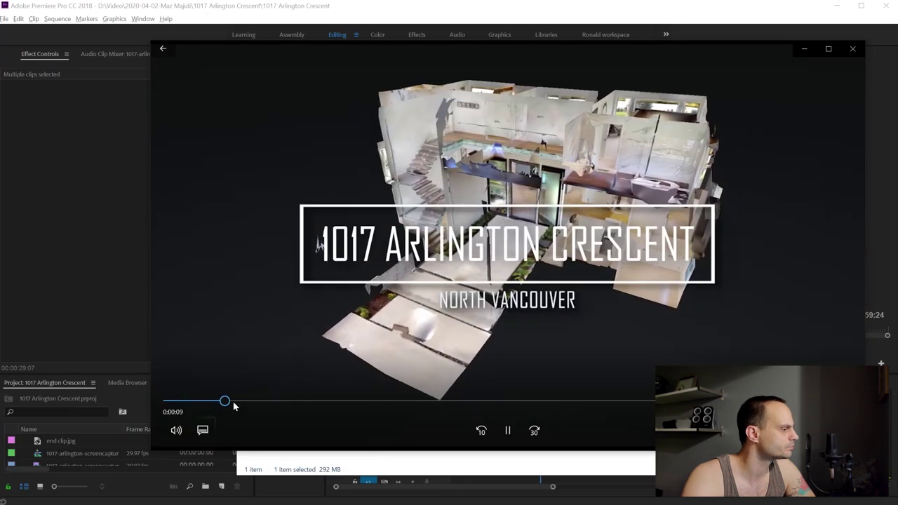
Scrub the tour video ahead to about 1:33, pause it, and close Movies & TV
click(302, 406)
drag(302, 406, 532, 400)
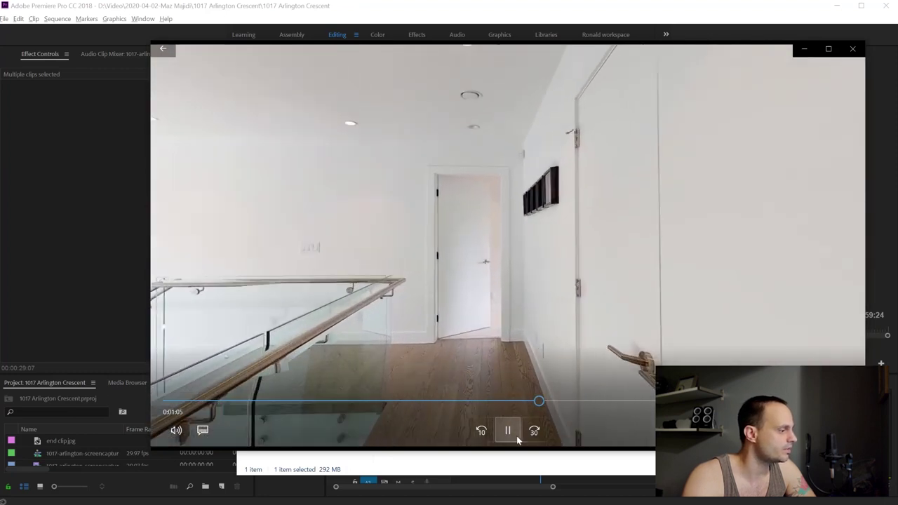
click(511, 431)
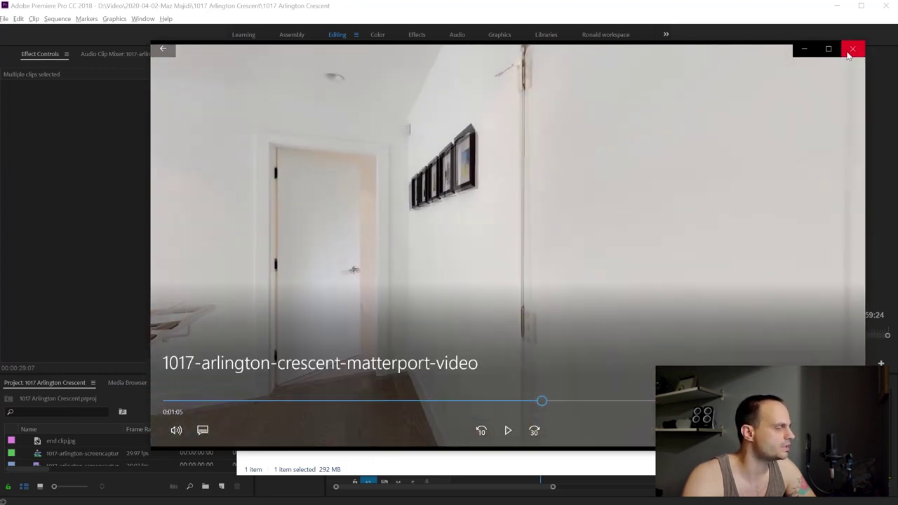
click(852, 51)
drag(477, 67, 489, 72)
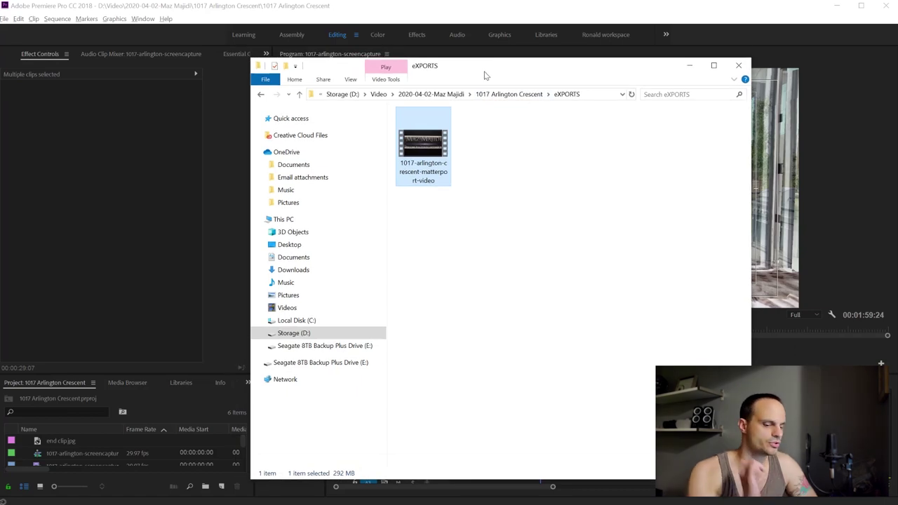